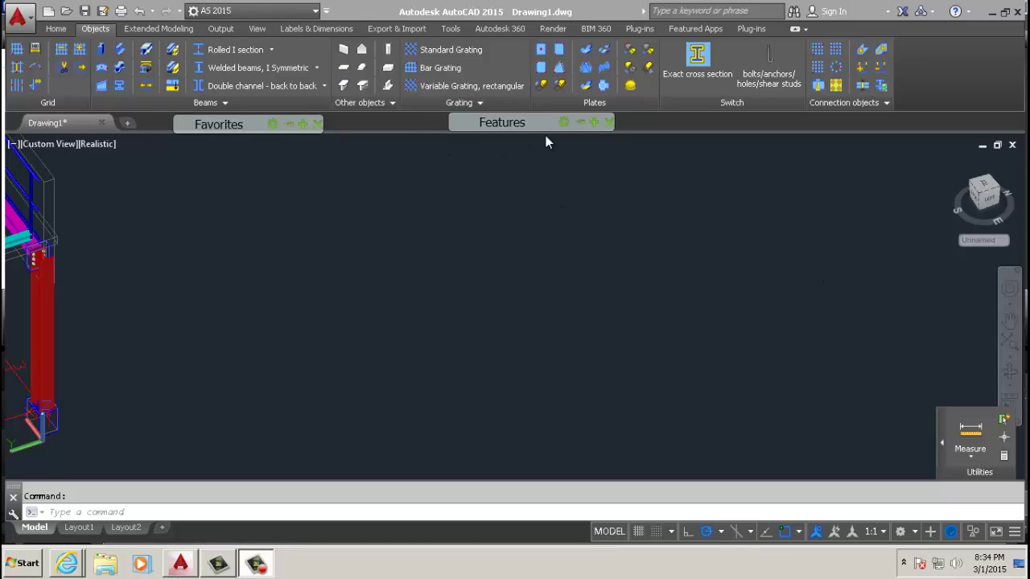
Examine the steel frame's caged ladder and beam connections, and look over the available object modeling tools.
scroll(354, 282, down, 4)
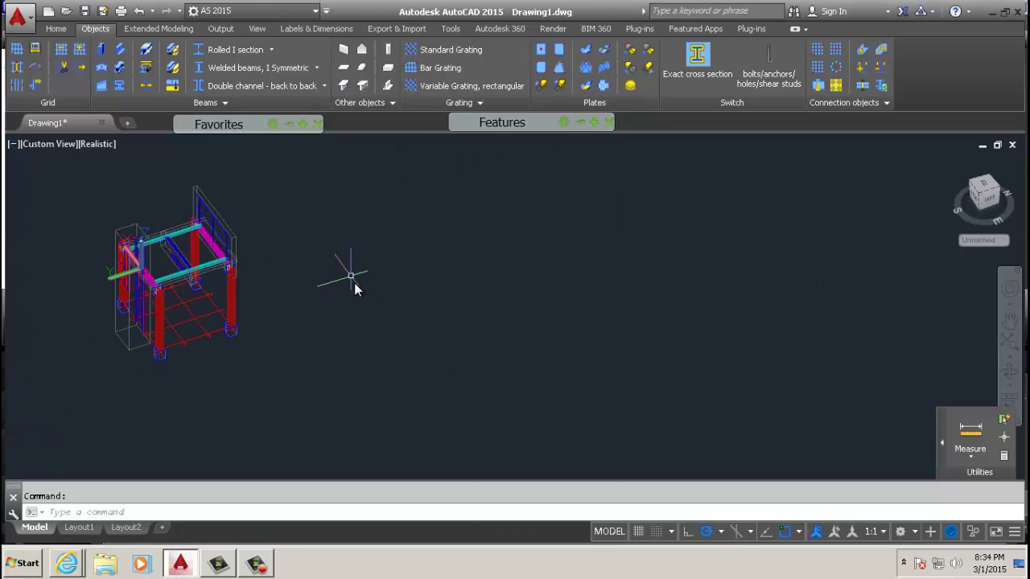
scroll(184, 276, up, 5)
scroll(388, 320, up, 2)
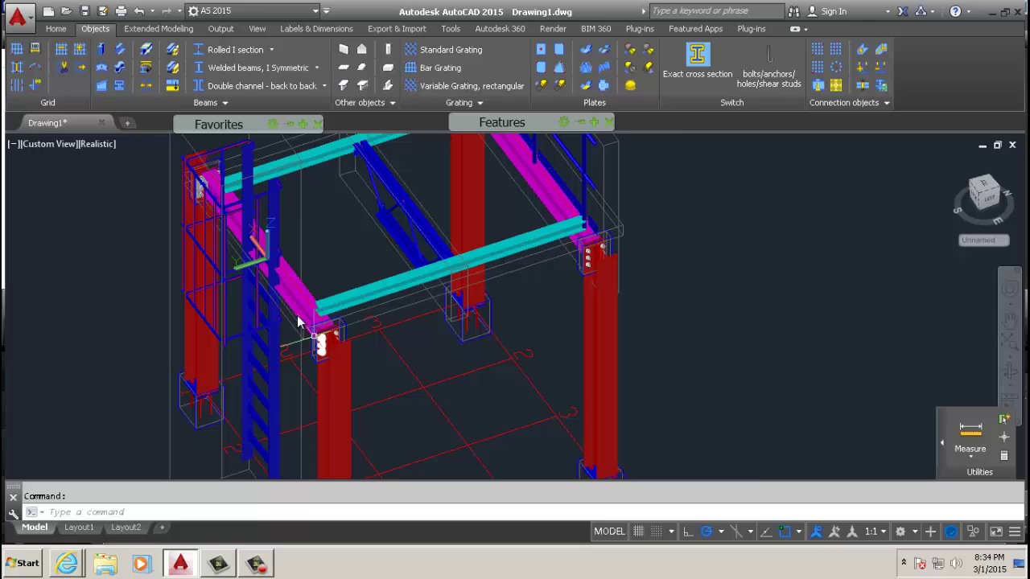
scroll(255, 315, up, 3)
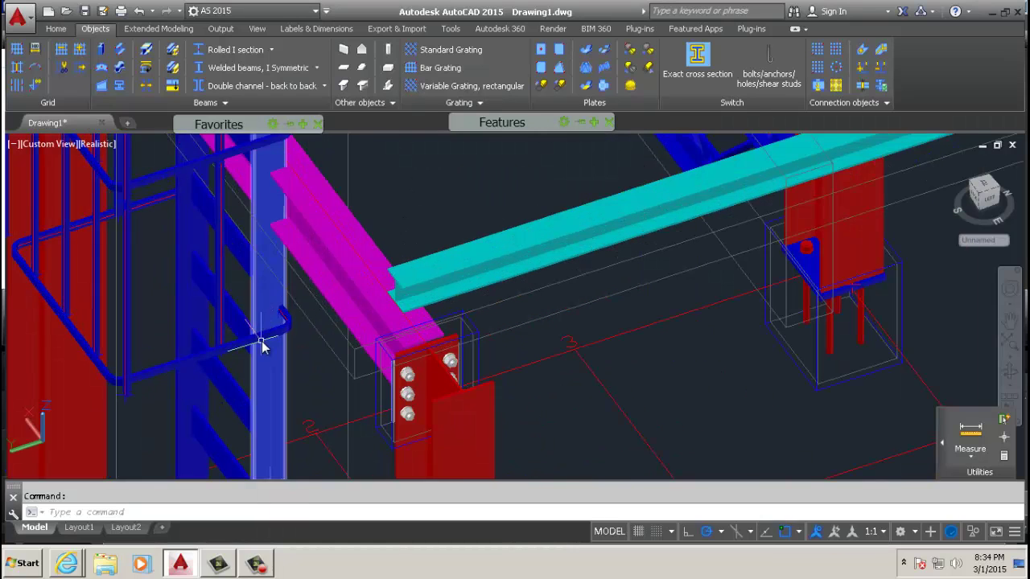
scroll(259, 322, down, 5)
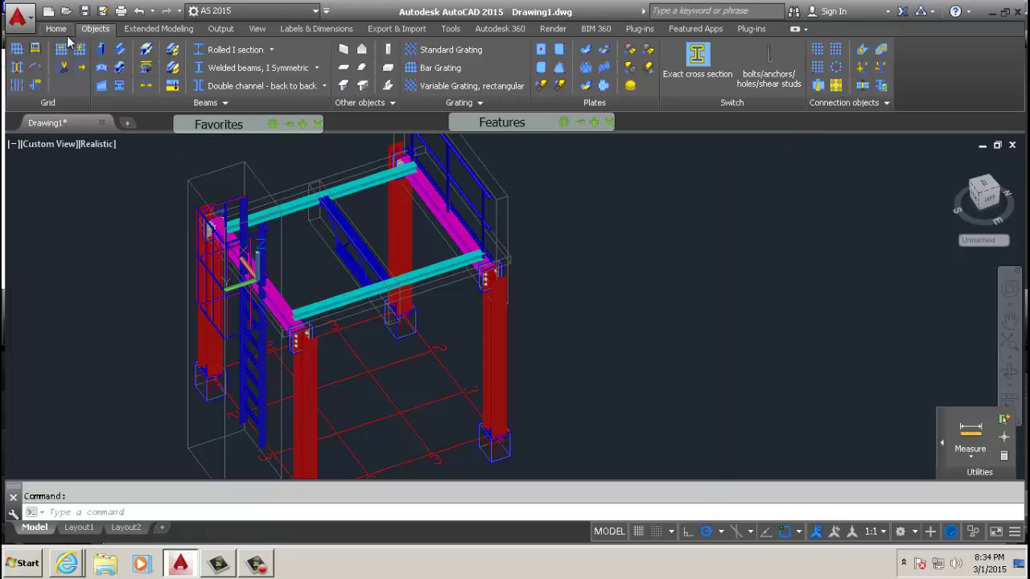
click(57, 29)
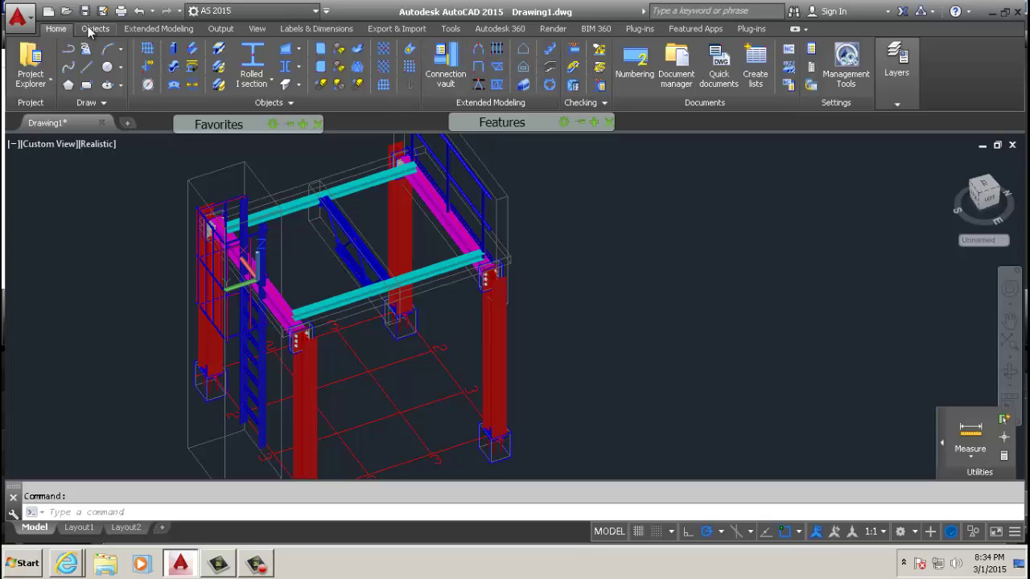
click(93, 29)
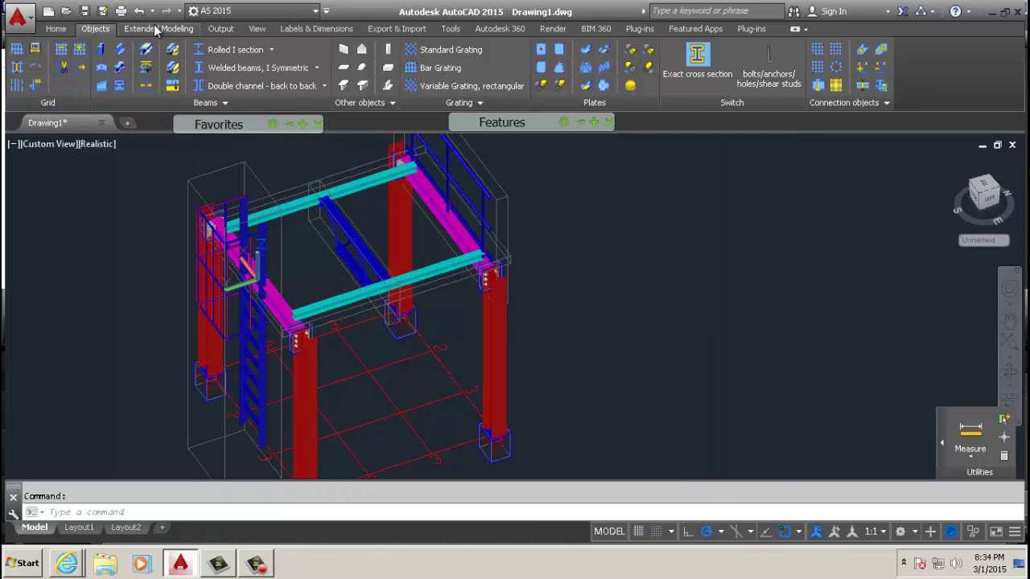
click(52, 30)
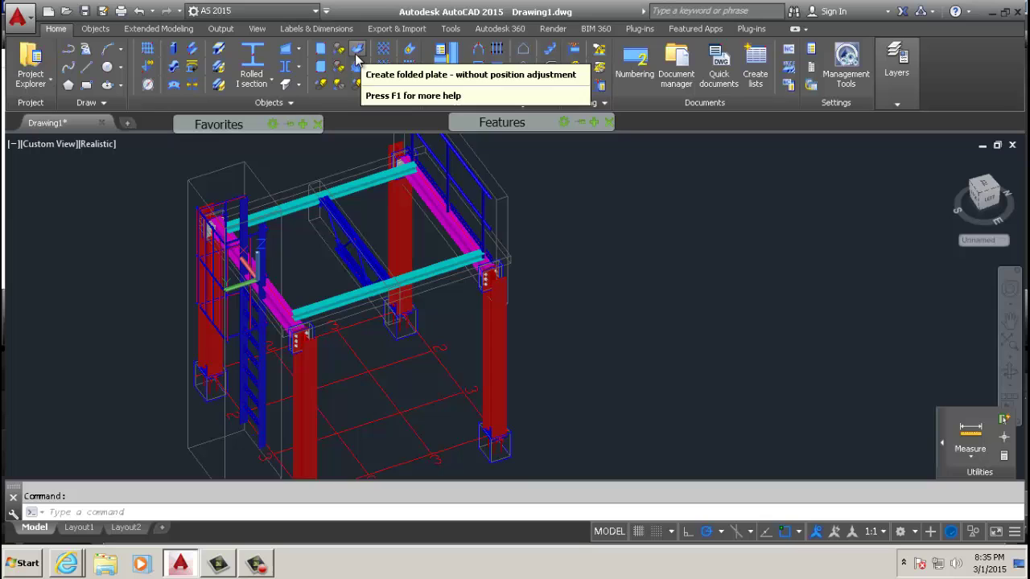
Look through the tool palette's categories, including Tools and Selection filters, finishing on the Features category.
mouse_move(526, 121)
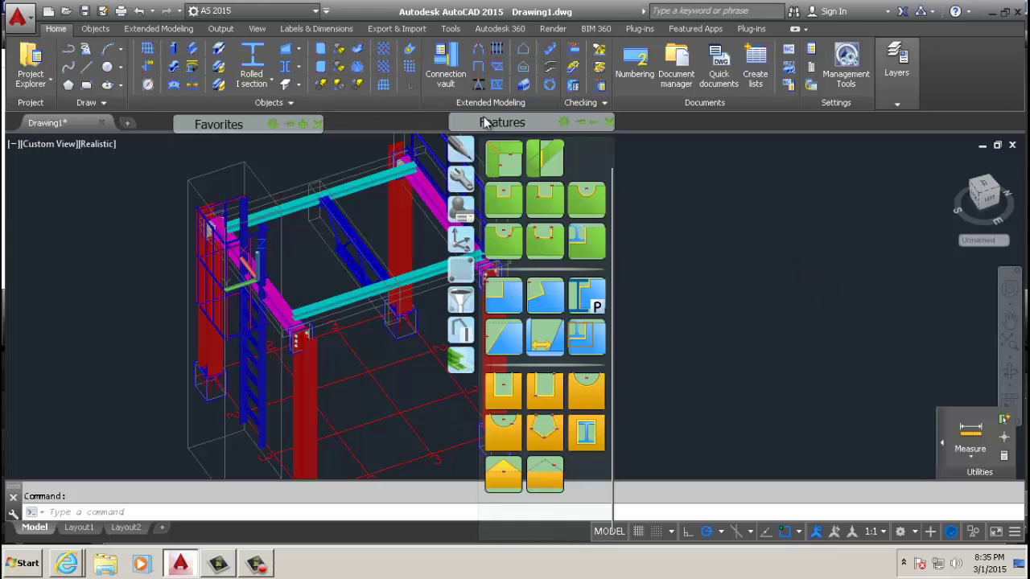
click(463, 154)
click(461, 178)
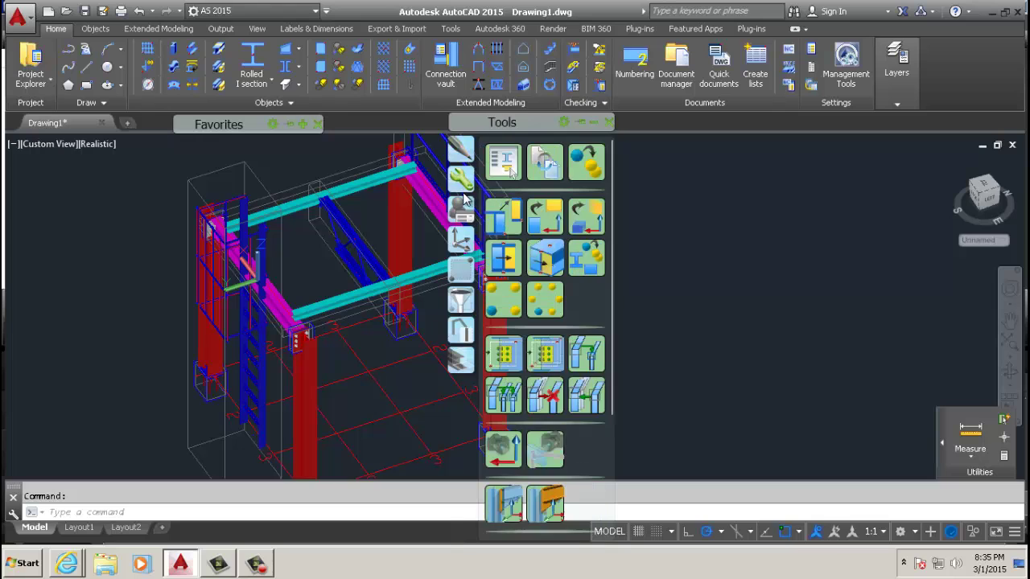
click(461, 209)
click(461, 239)
click(460, 269)
click(461, 299)
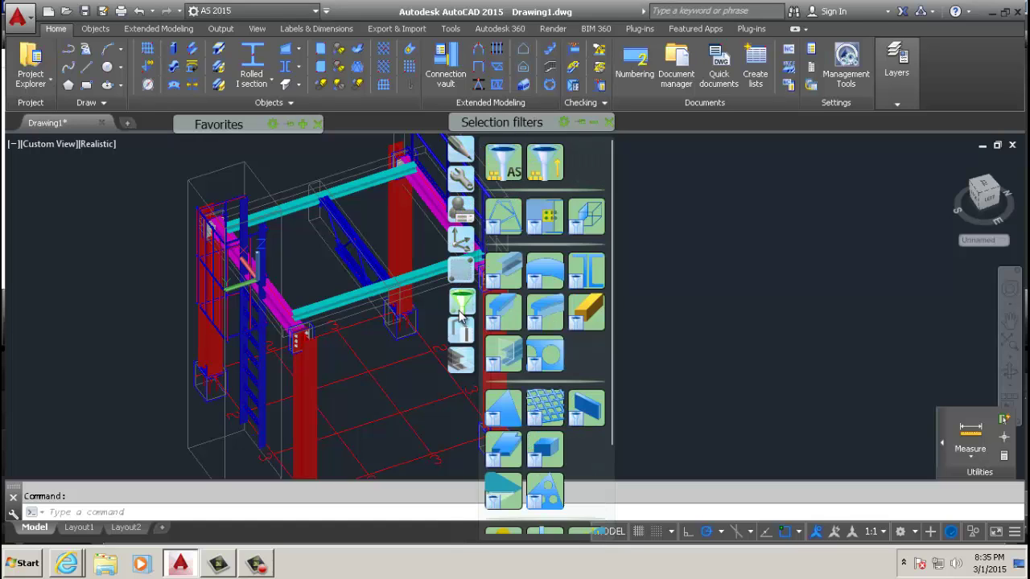
click(461, 330)
click(460, 360)
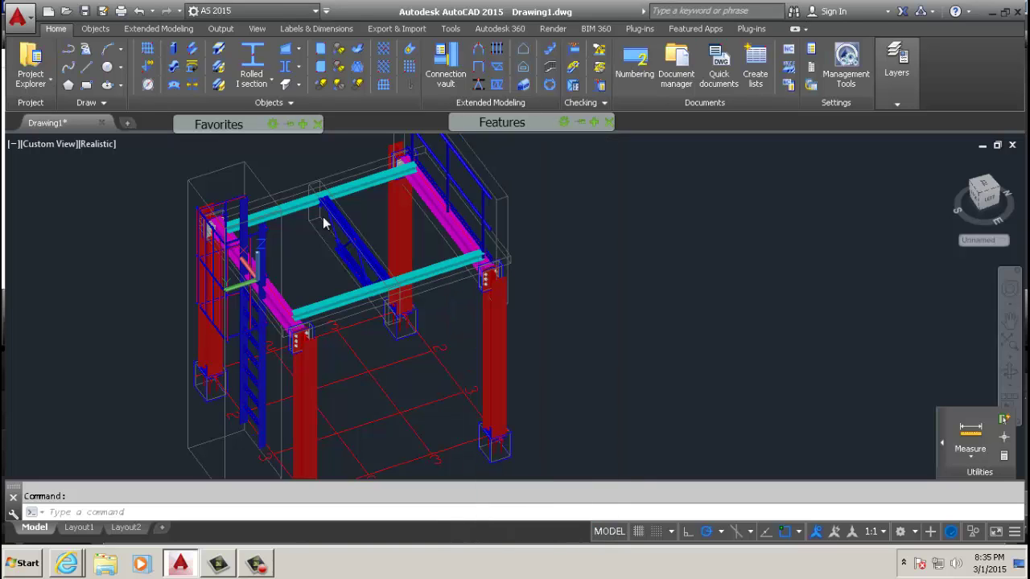
Create a rectangular plate by two diagonal points in the empty space beside the frame, about 64.4 by 59.7.
middle_drag(357, 219, 318, 225)
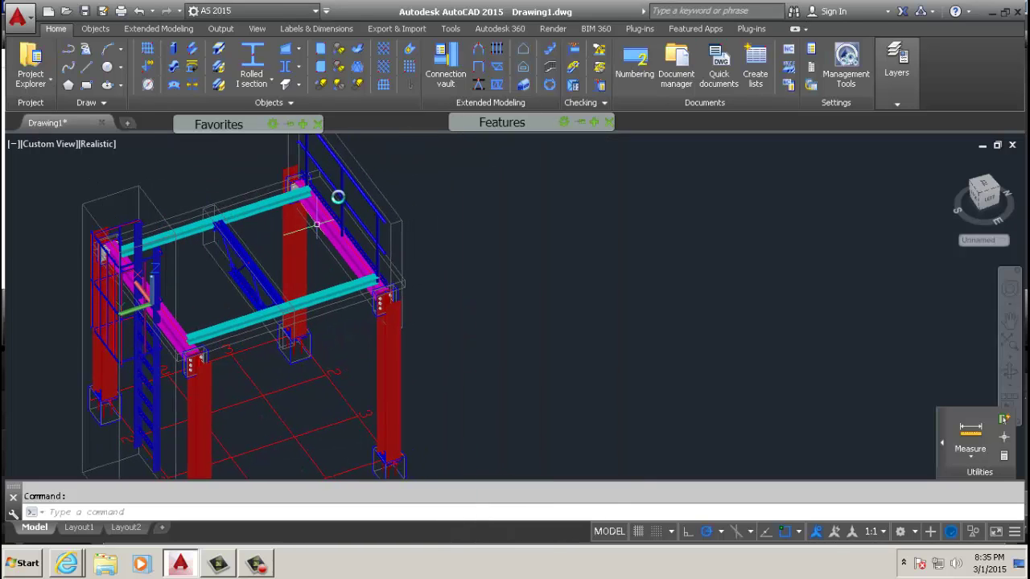
click(324, 51)
scroll(473, 205, up, 2)
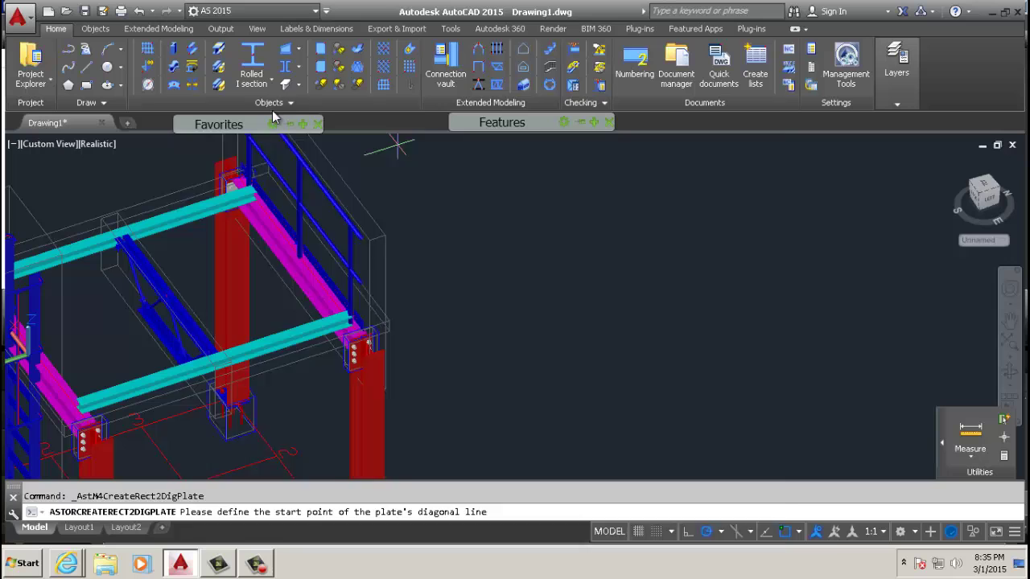
click(489, 181)
click(664, 231)
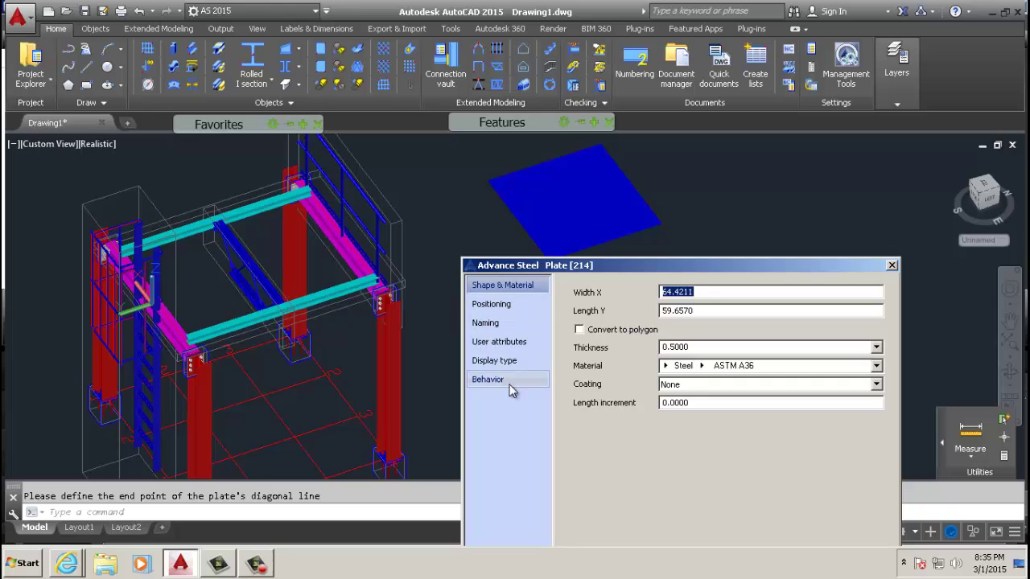
click(893, 267)
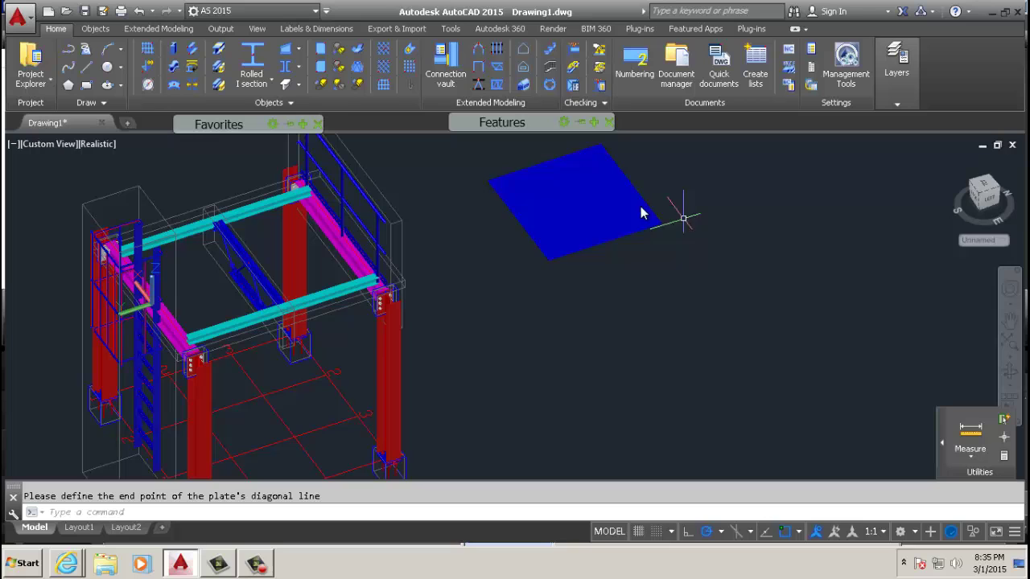
Cut a circular inner contour with a radius of 20 at the centre of the plate, referenced to its nearest corner.
shift+middle_drag(607, 172, 474, 311)
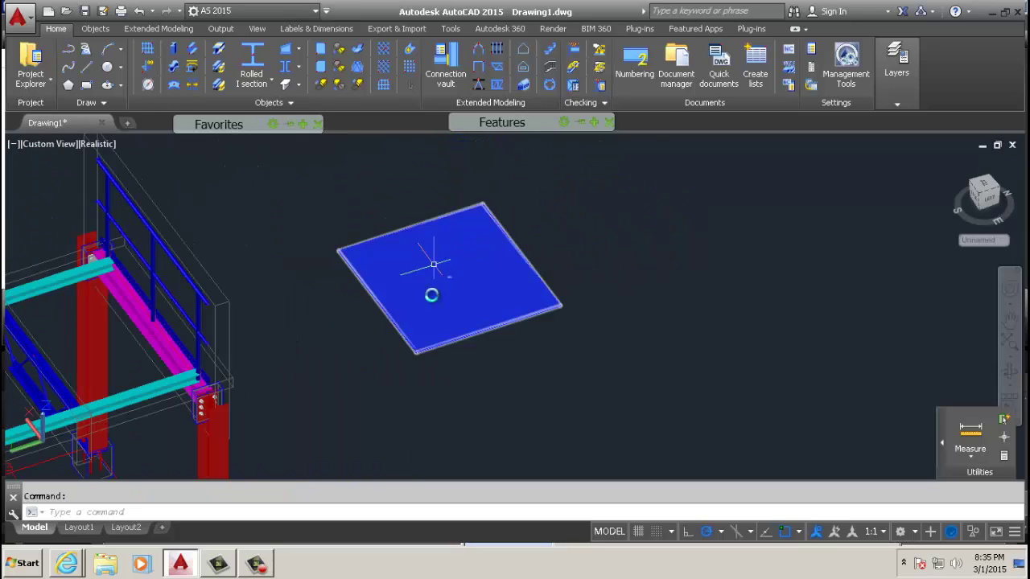
mouse_move(436, 293)
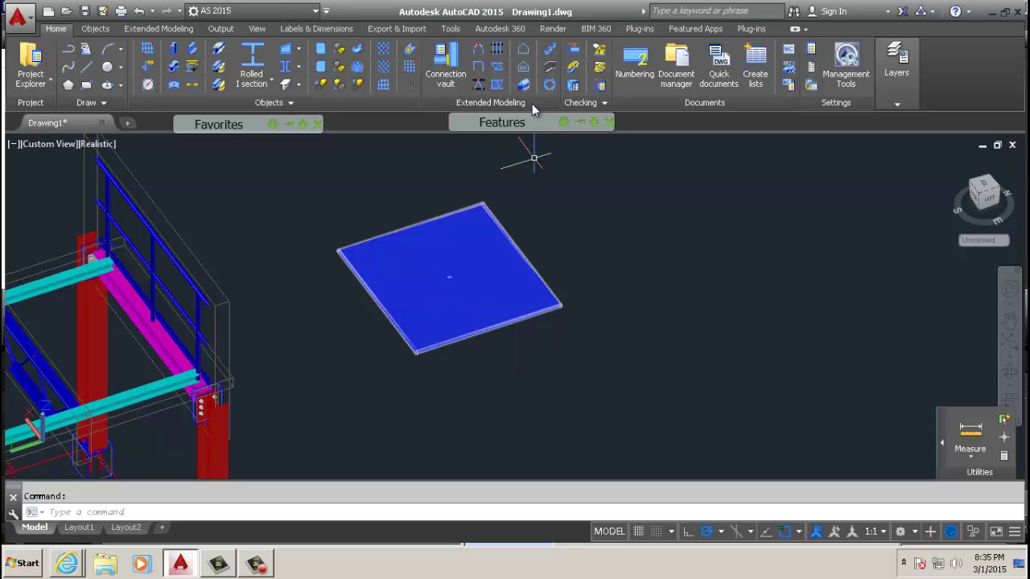
mouse_move(502, 123)
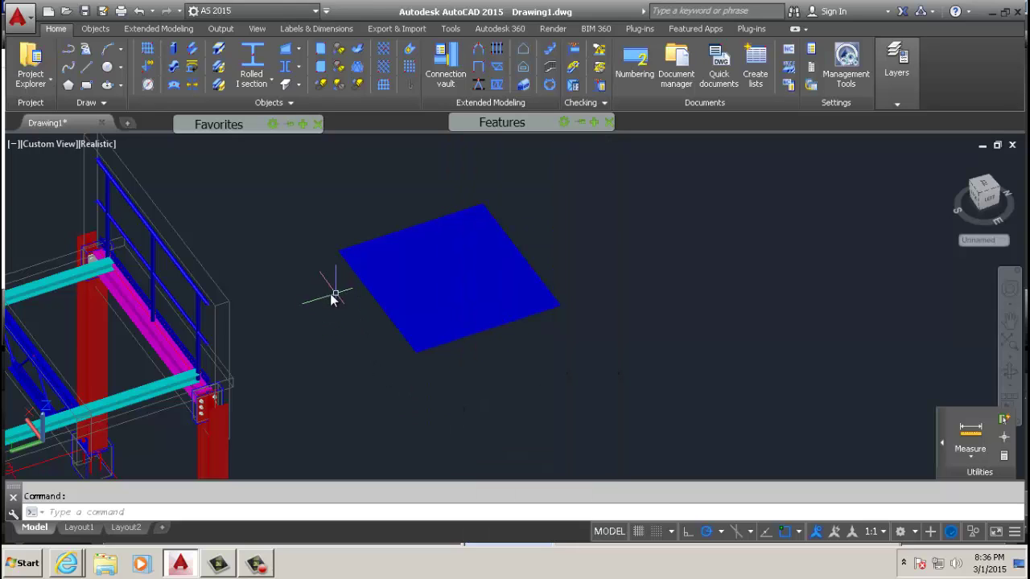
mouse_move(250, 125)
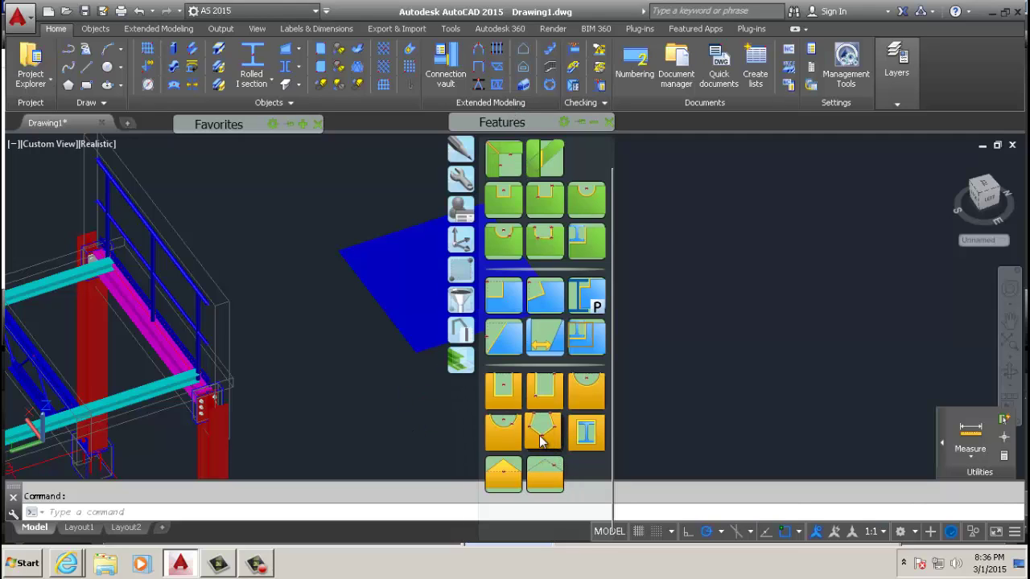
click(502, 431)
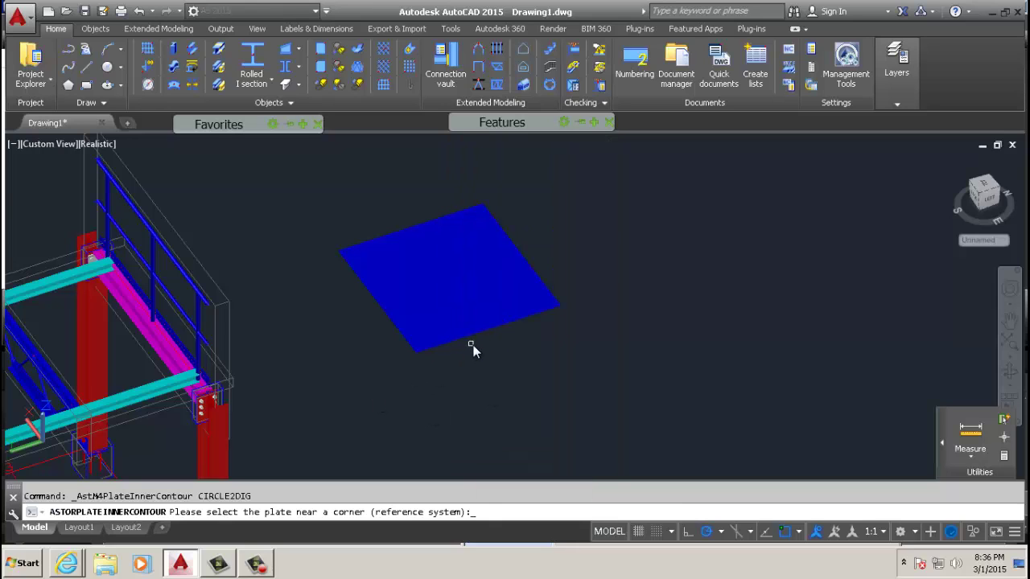
scroll(473, 346, up, 2)
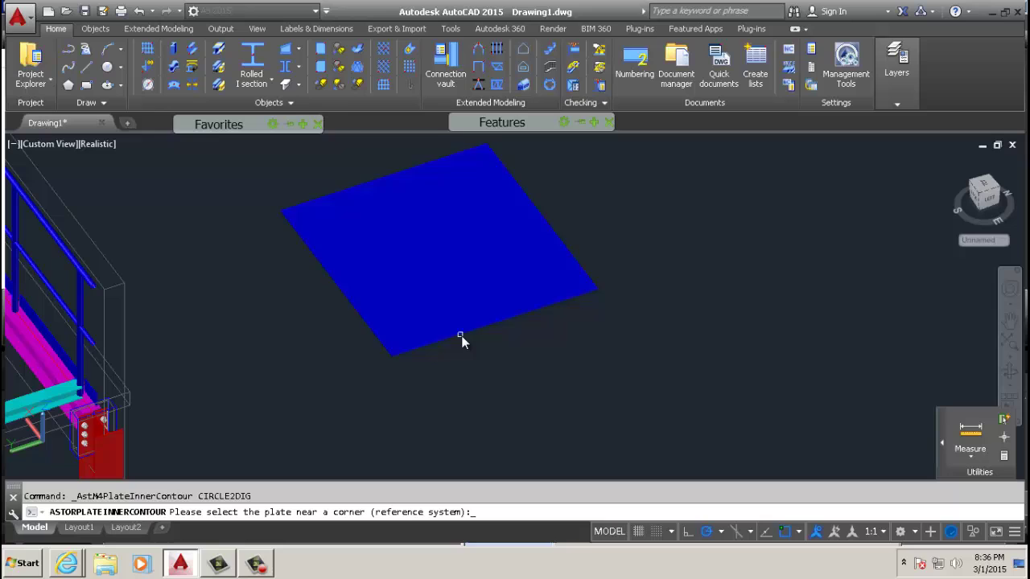
click(409, 356)
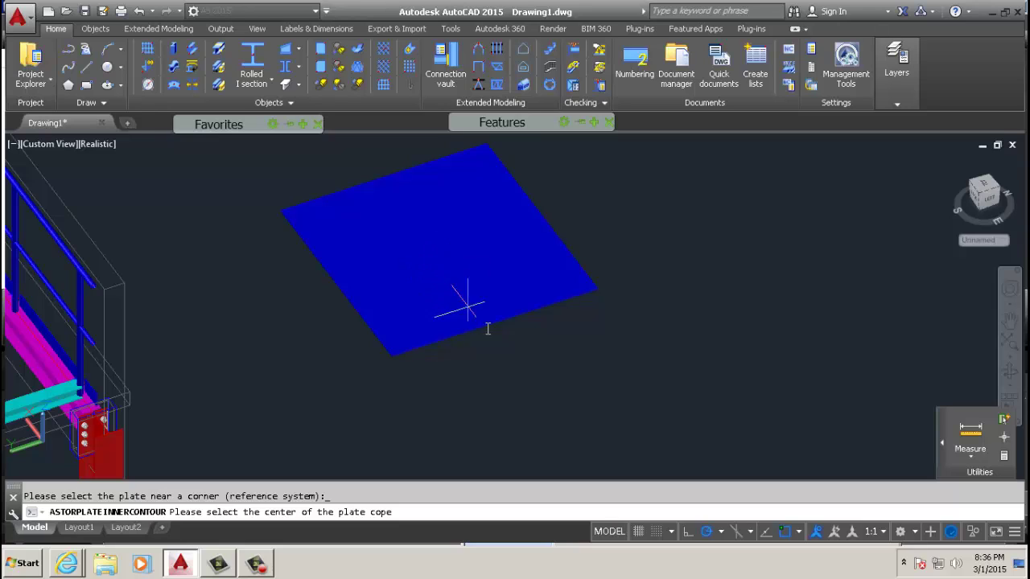
click(441, 250)
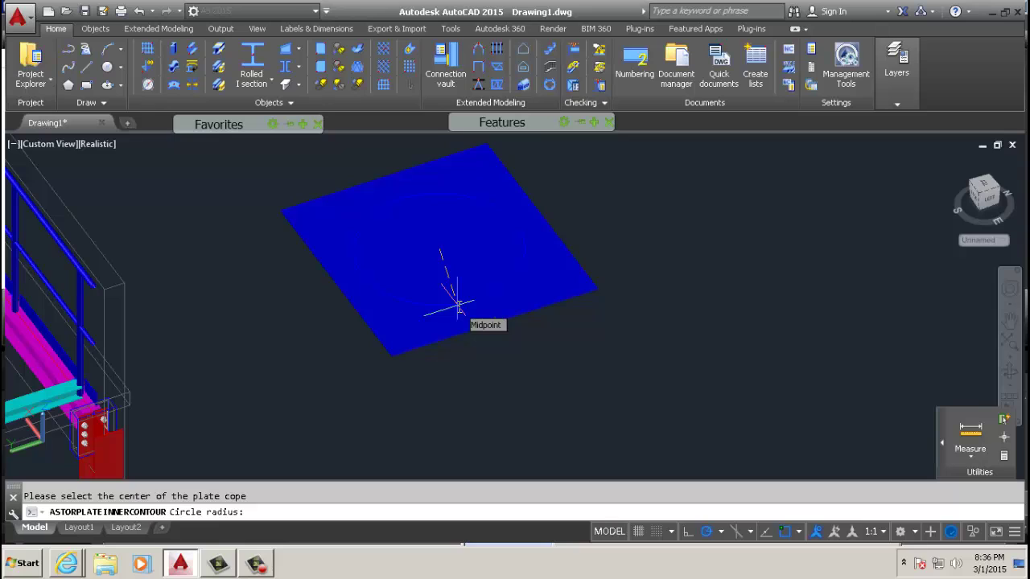
text(0)
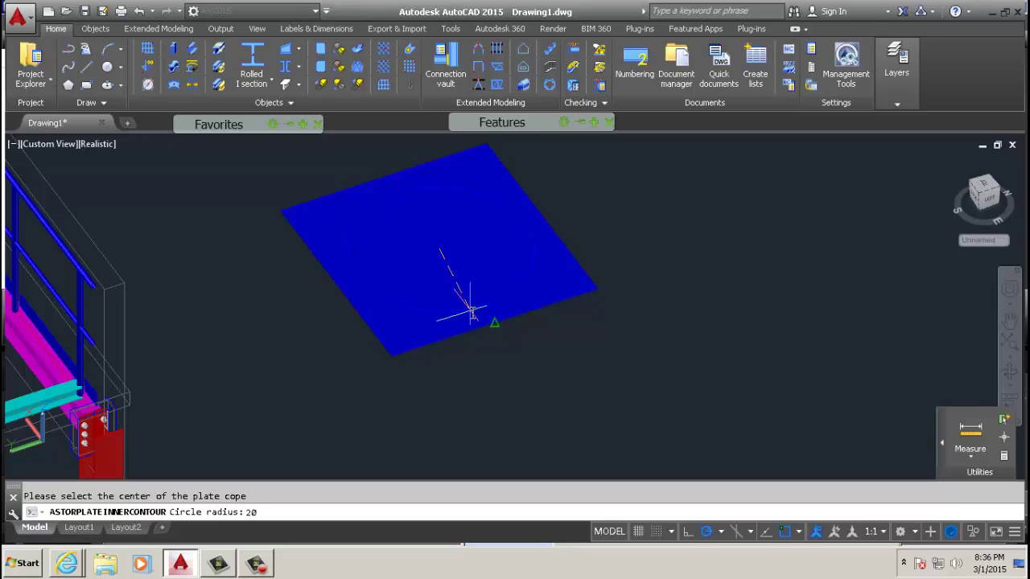
key(Return)
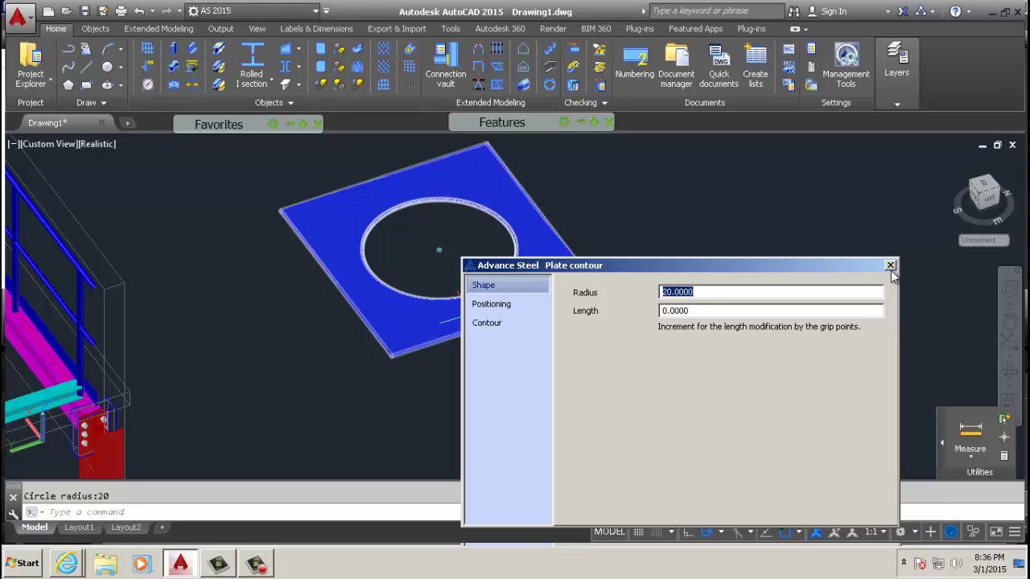
Set the circular contour's radius to 10 and review its positioning and gap width settings.
drag(543, 270, 634, 202)
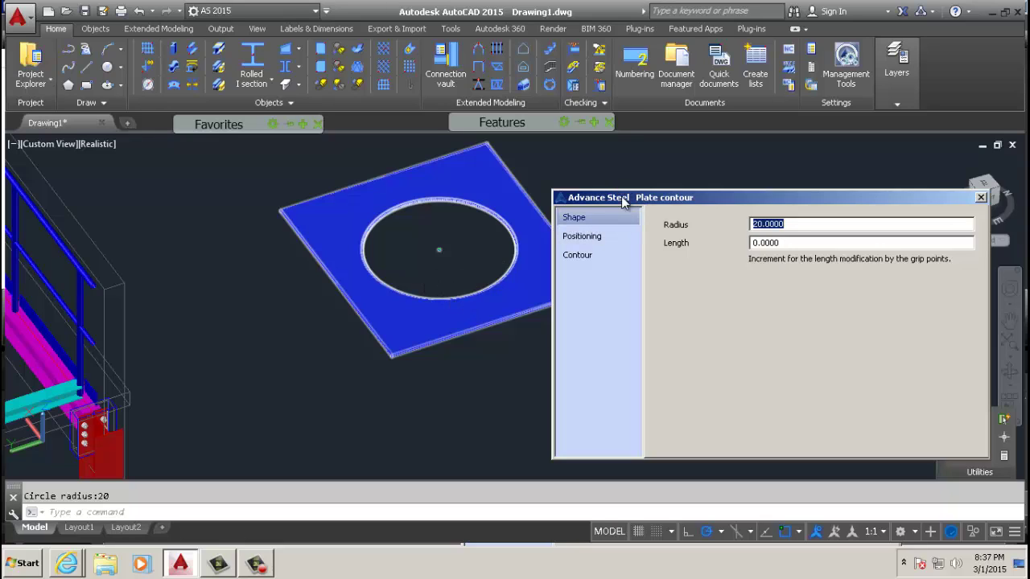
drag(622, 198, 601, 166)
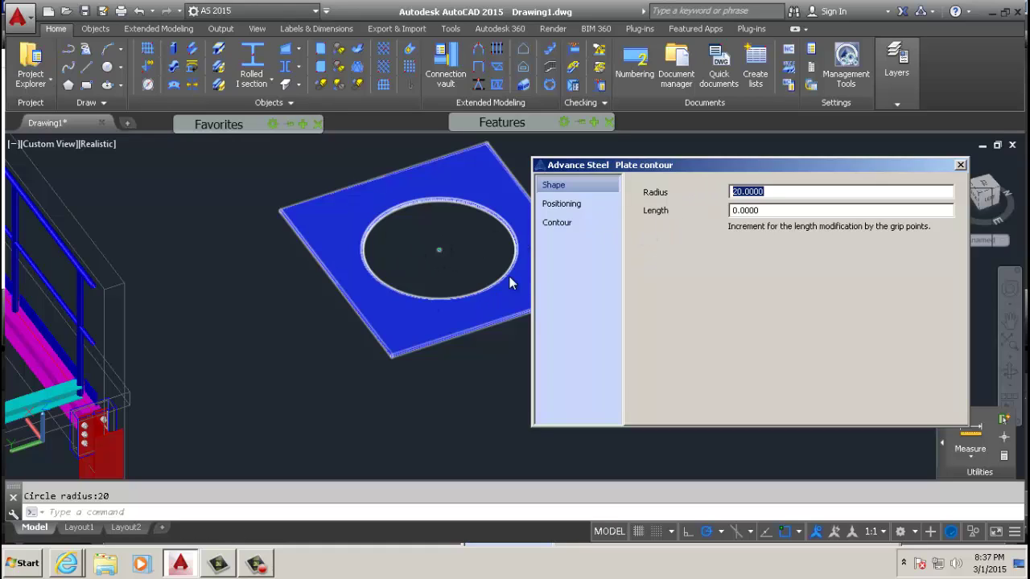
click(773, 210)
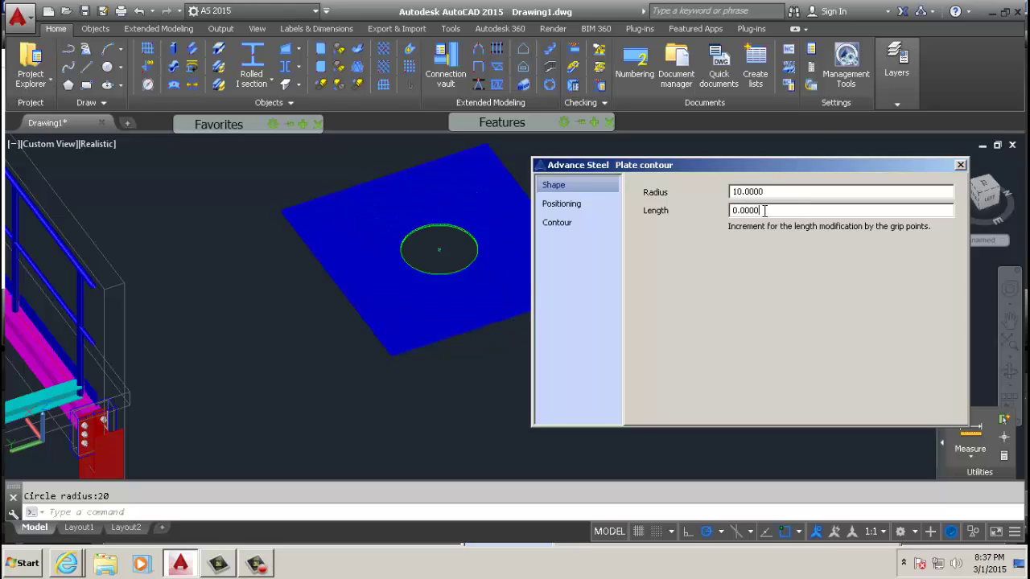
click(569, 206)
click(561, 226)
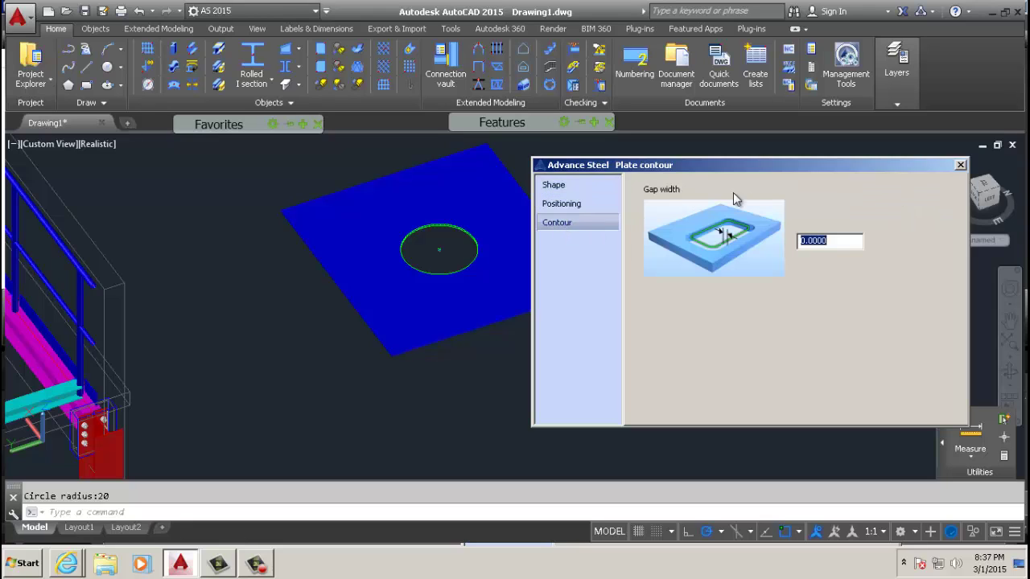
click(960, 166)
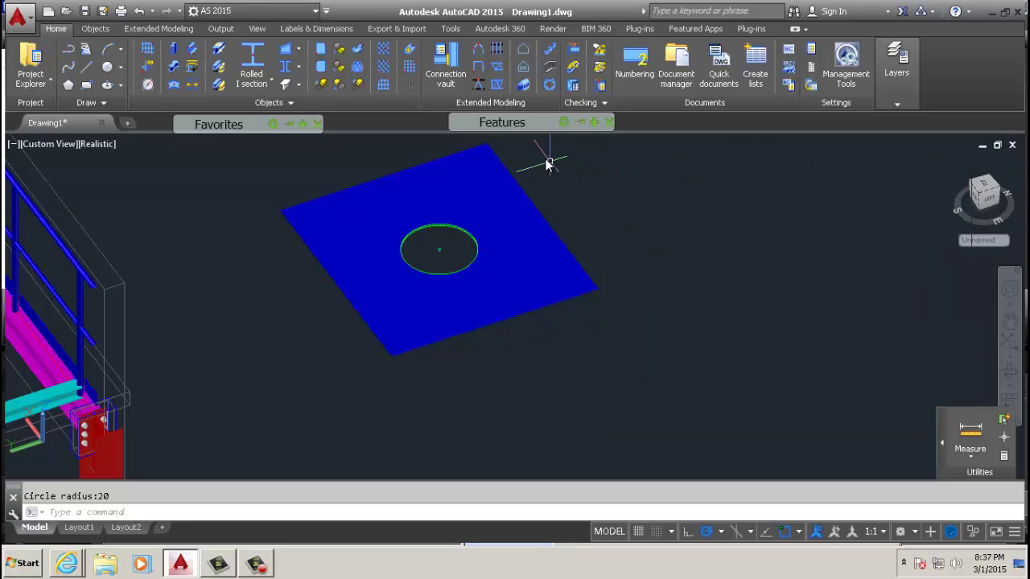
Cut a two-point rectangular inner contour from the plate's nearest corner to the circular hole's centre, about 29.8 long in Y.
mouse_move(535, 134)
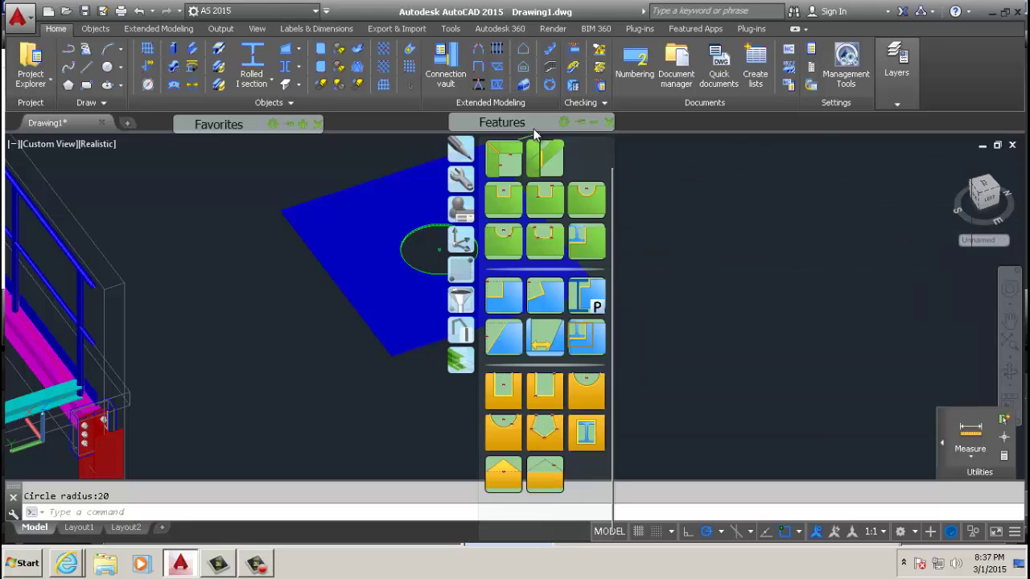
click(551, 395)
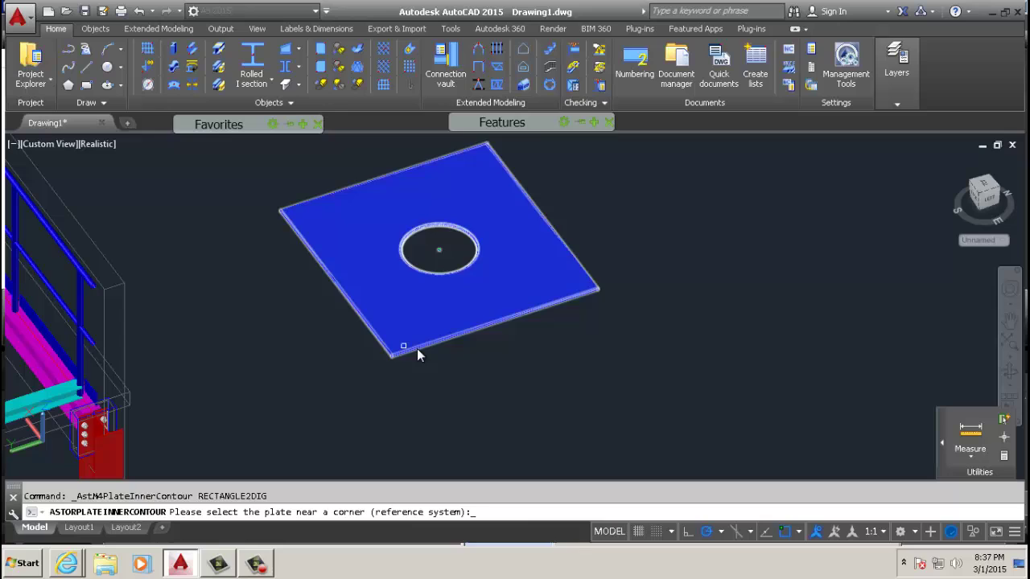
click(419, 352)
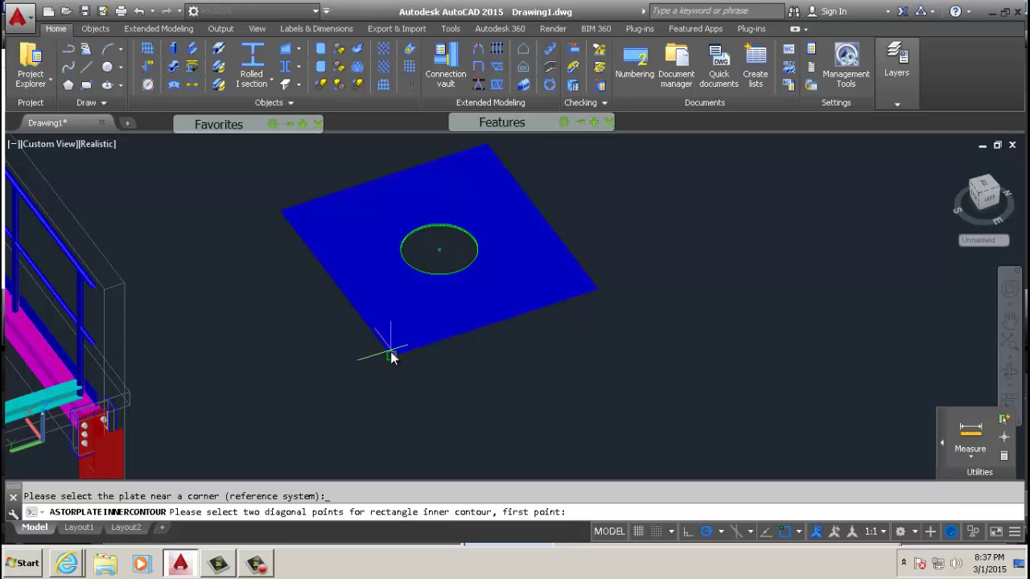
click(411, 344)
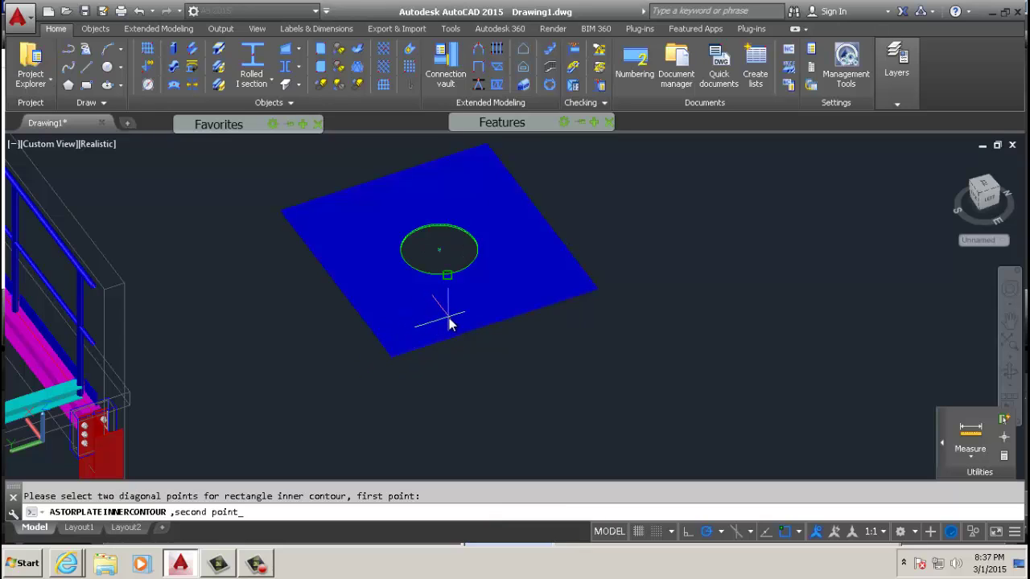
click(441, 254)
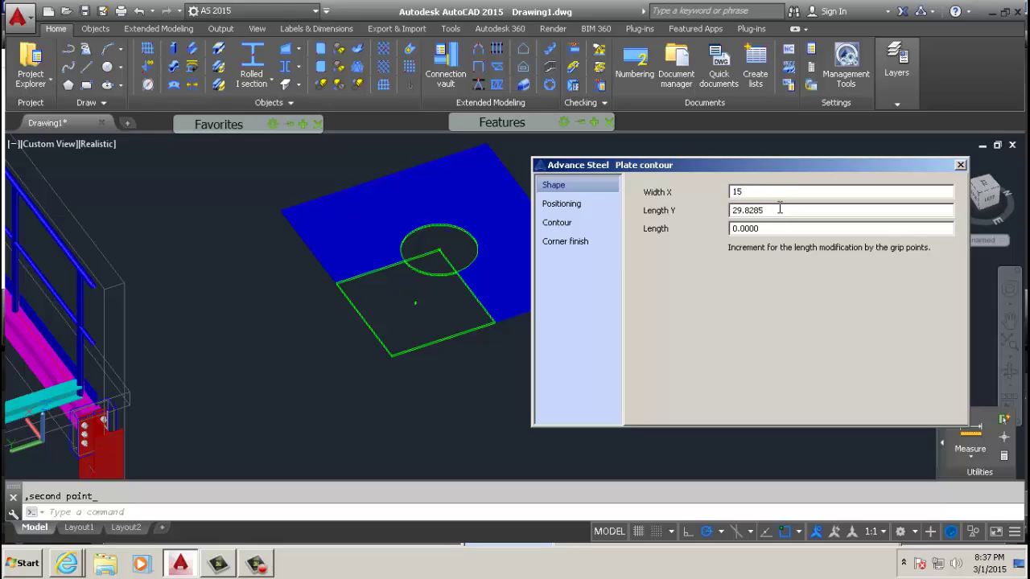
Set the rectangular contour's width X to 15 and its length Y to 20.
click(780, 209)
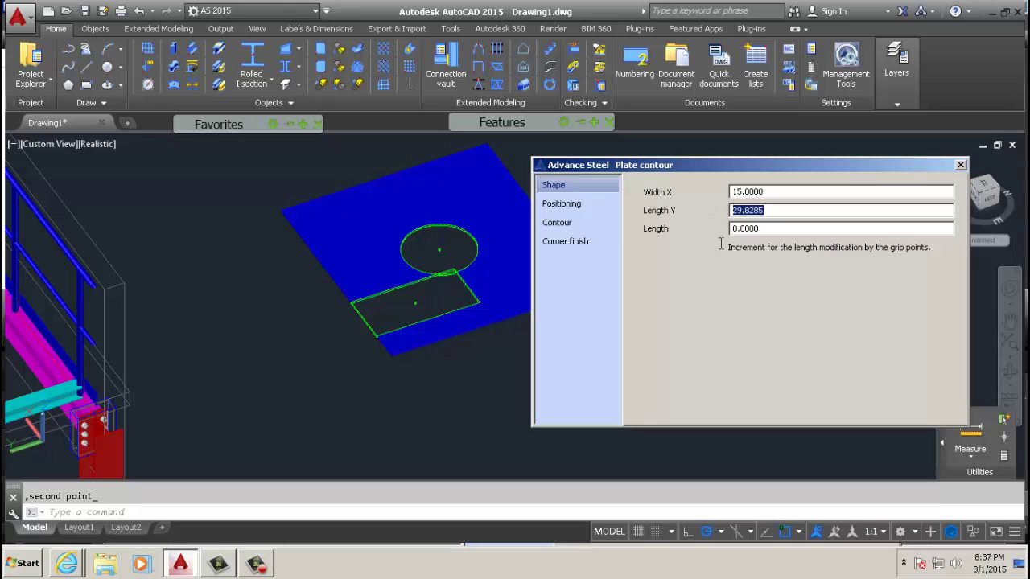
click(779, 191)
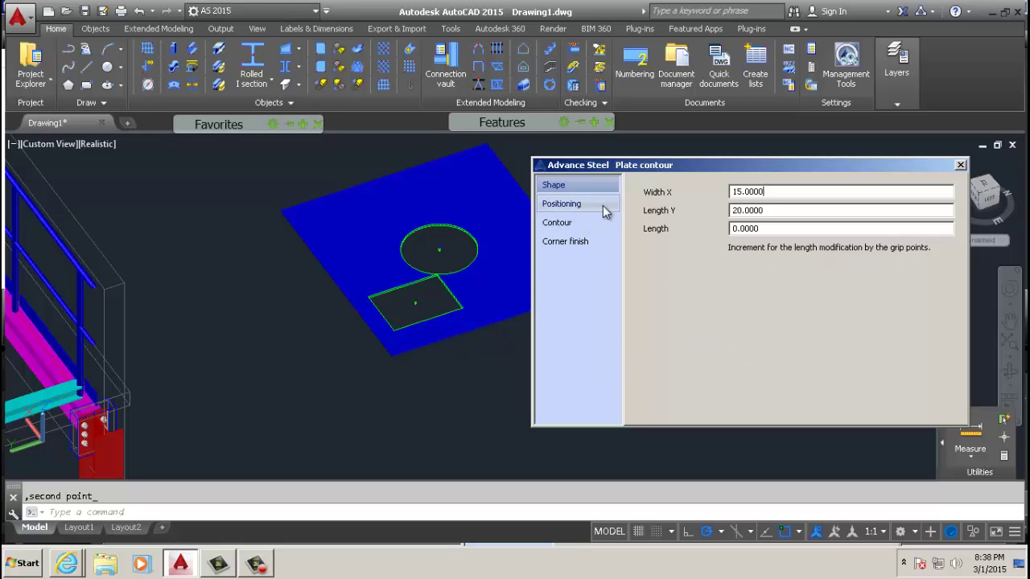
click(961, 167)
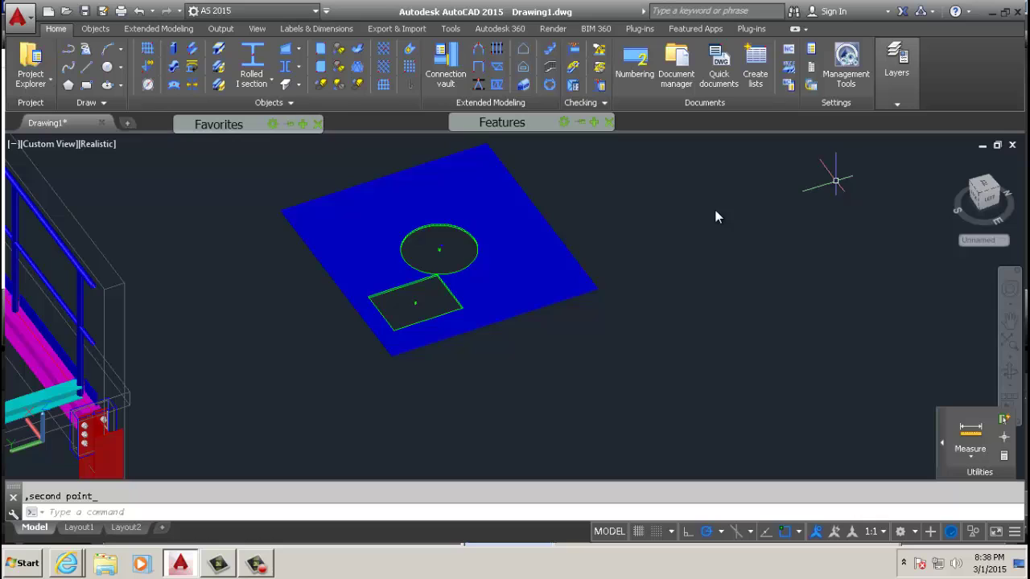
scroll(431, 291, up, 3)
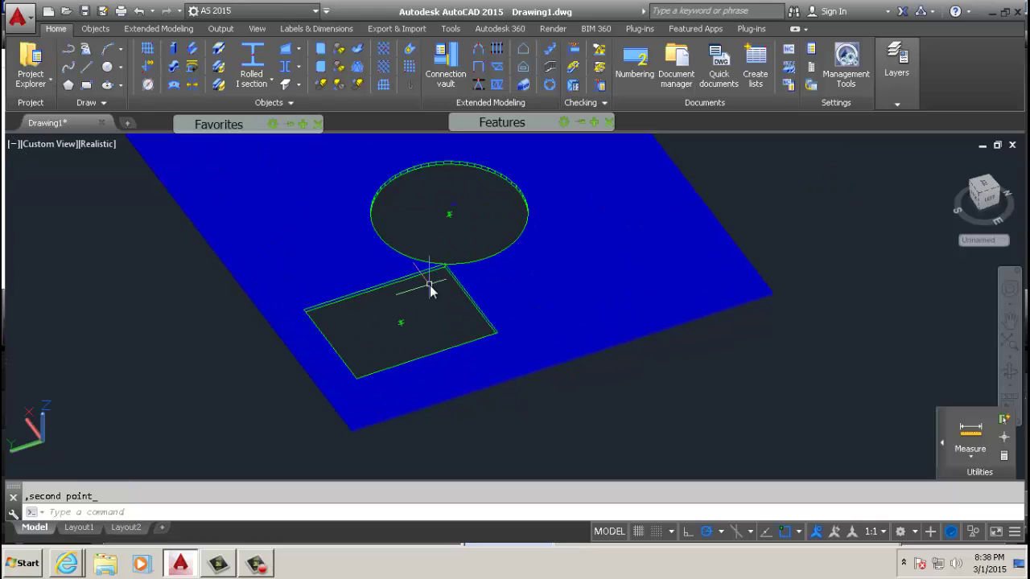
scroll(352, 386, down, 3)
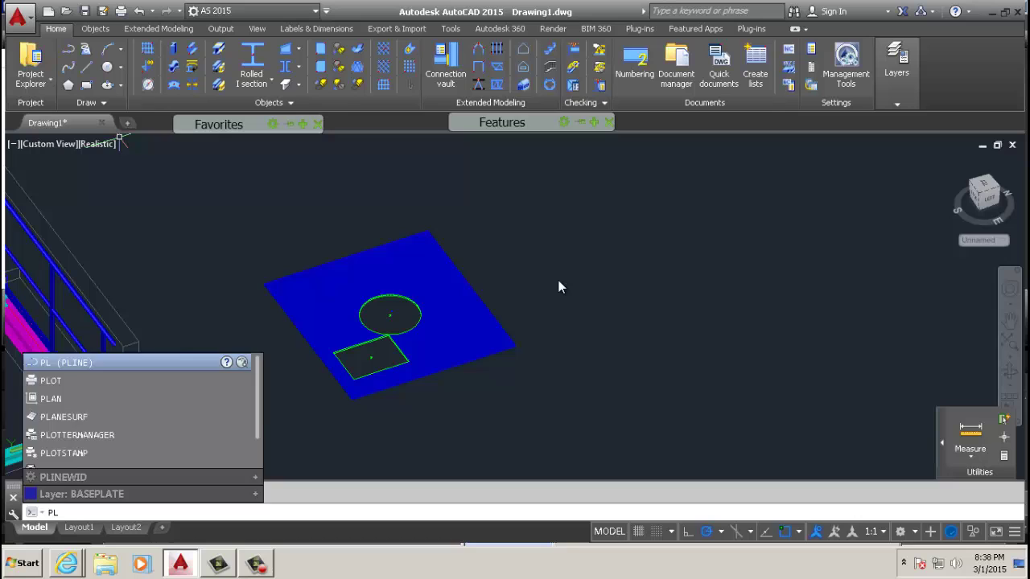
key(Escape)
click(405, 348)
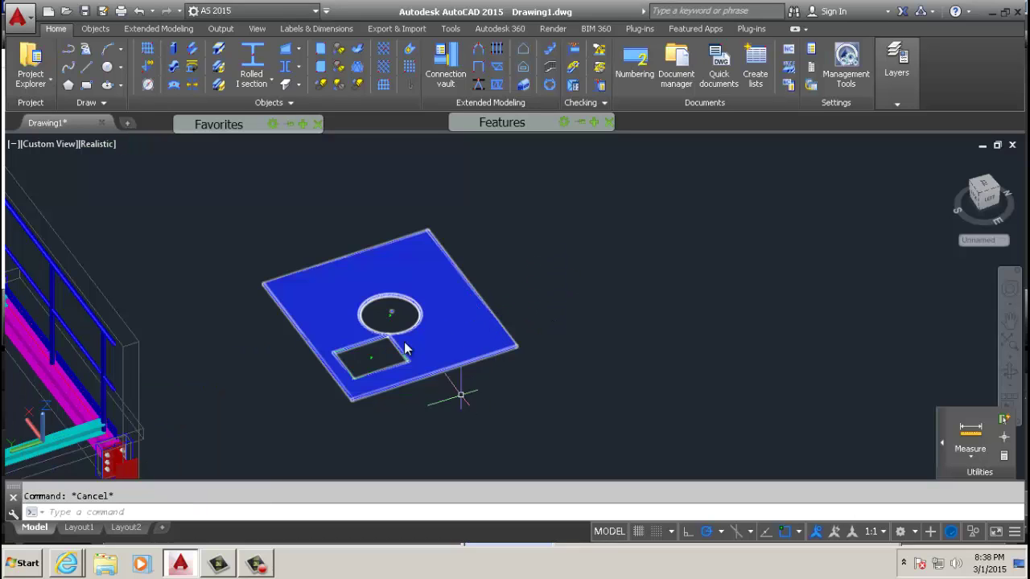
key(Escape)
mouse_move(507, 133)
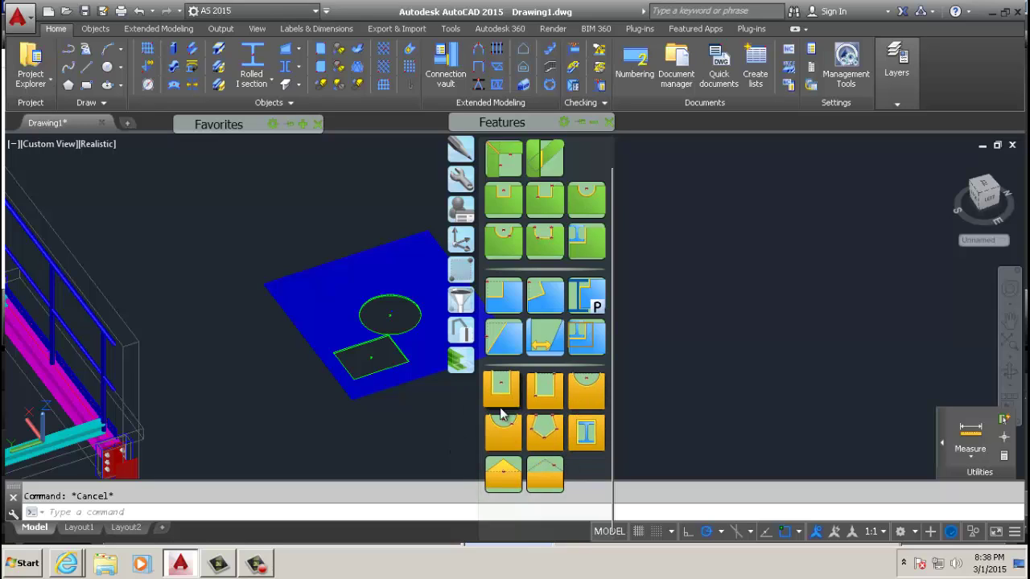
Create a straight W8x18 rolled I beam by two axis points in the empty space beside the plate.
click(252, 56)
scroll(535, 322, down, 2)
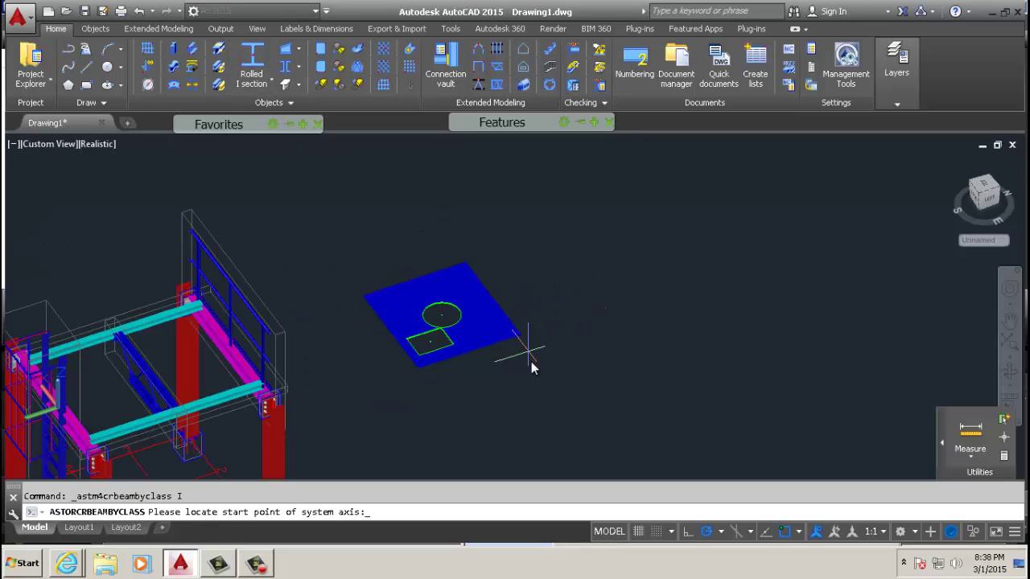
click(524, 426)
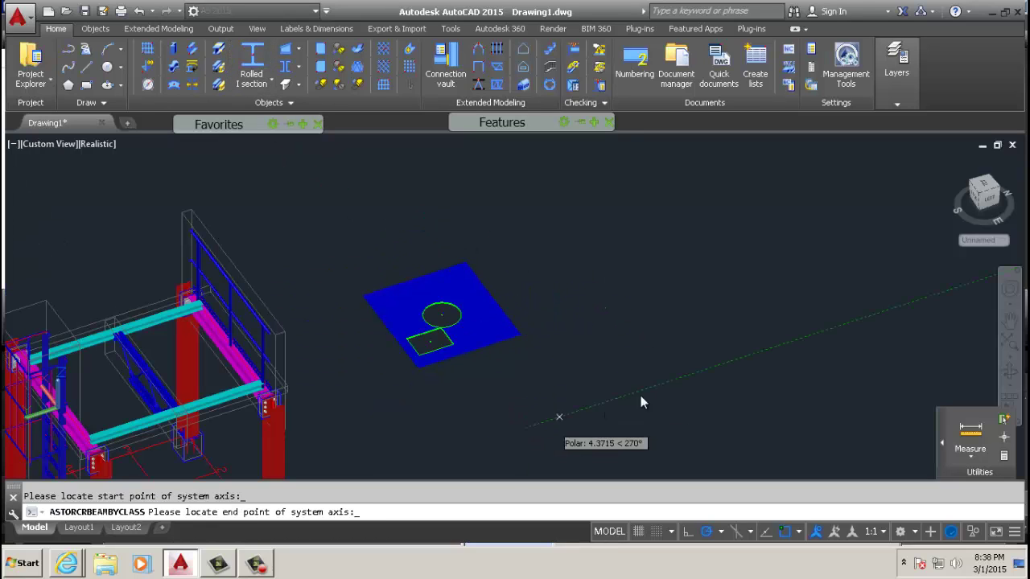
click(873, 312)
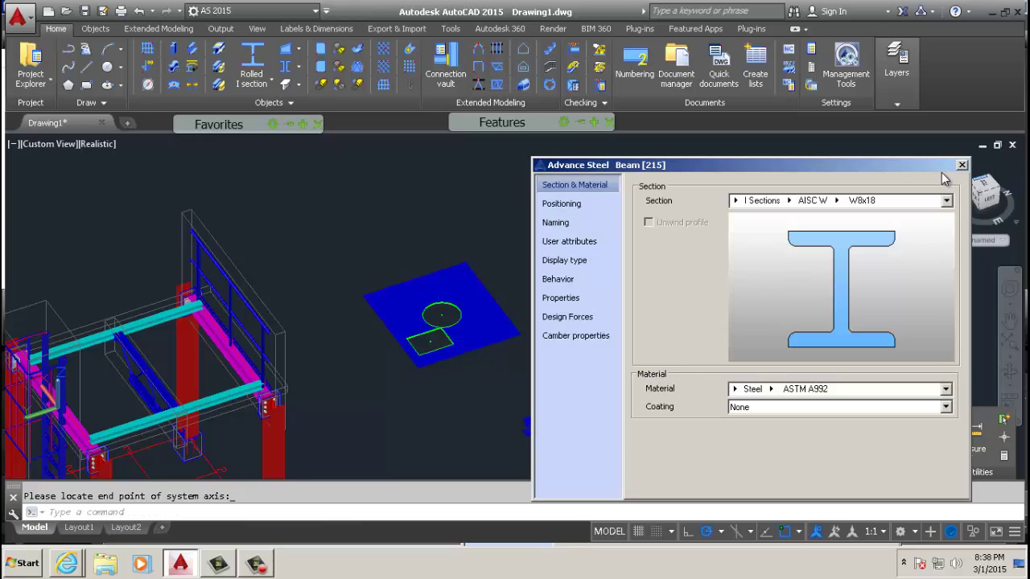
click(962, 165)
scroll(678, 429, up, 5)
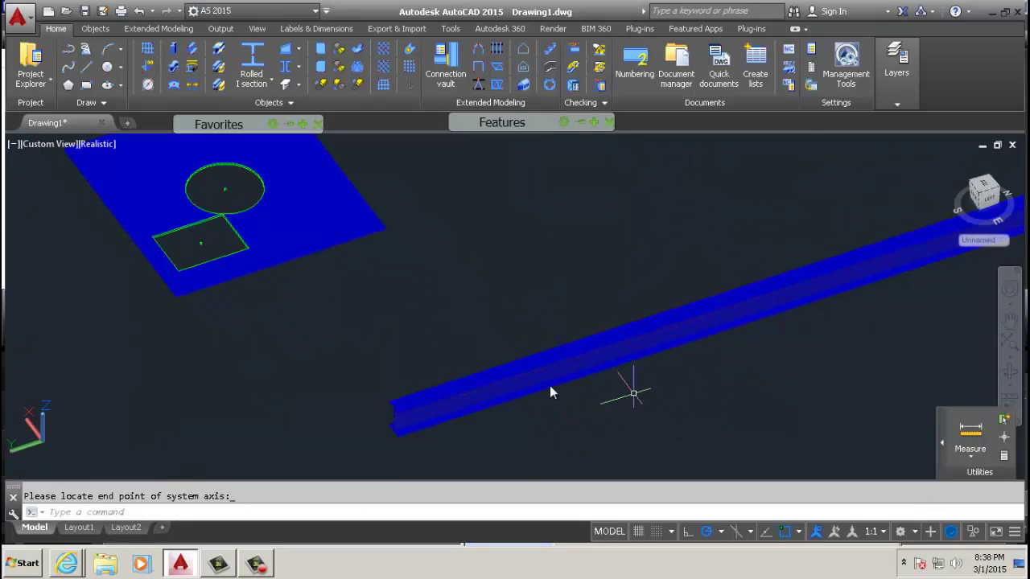
Create a second rolled I beam starting at the first beam's midpoint and running perpendicular to it.
scroll(382, 360, down, 4)
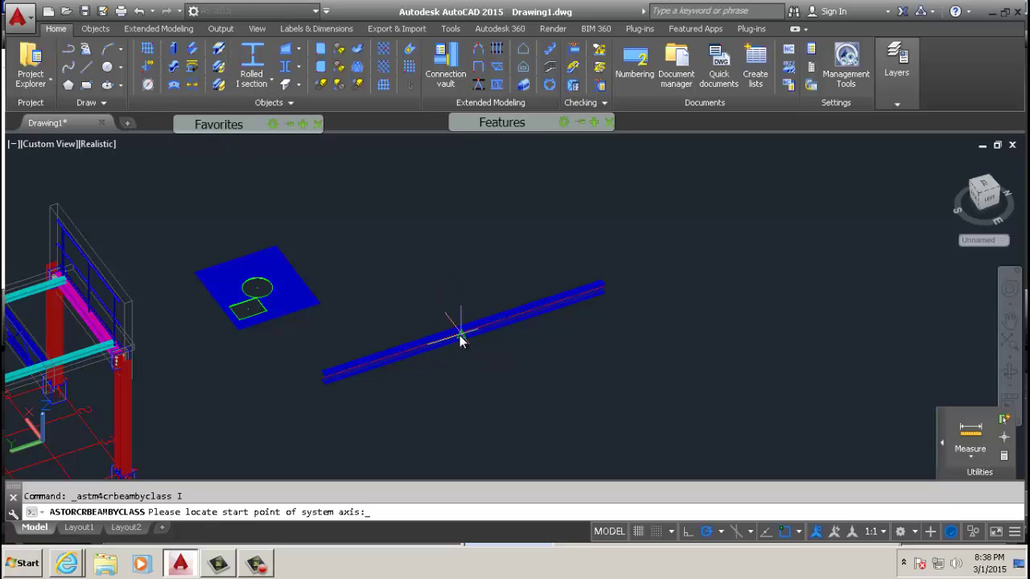
scroll(460, 340, up, 5)
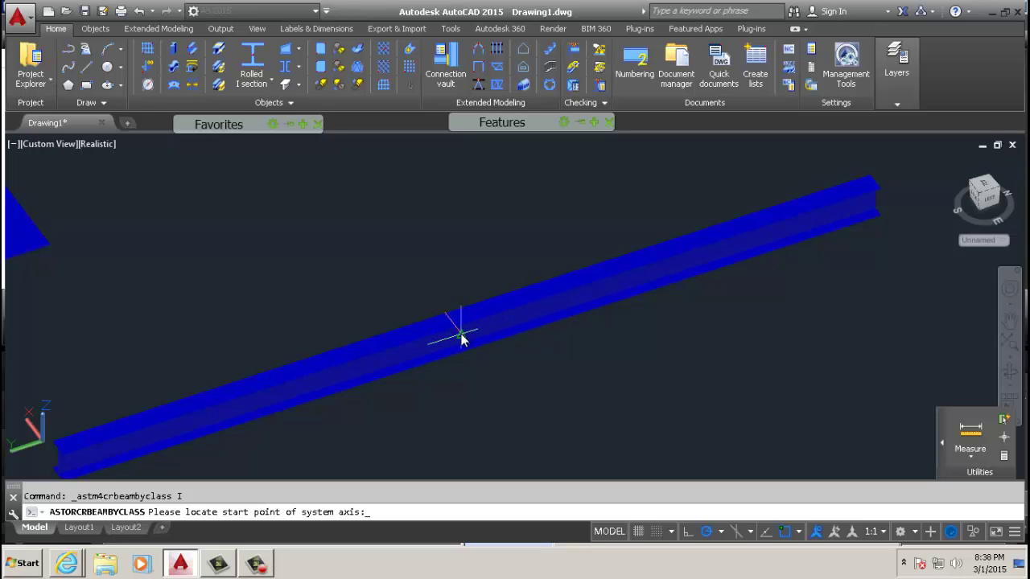
click(460, 339)
scroll(531, 377, down, 5)
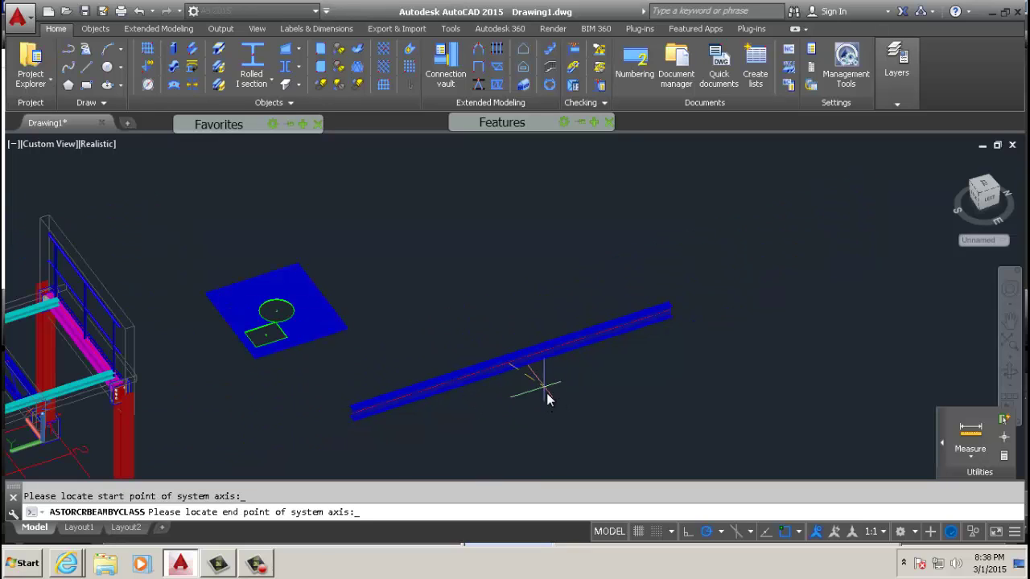
click(563, 449)
click(961, 165)
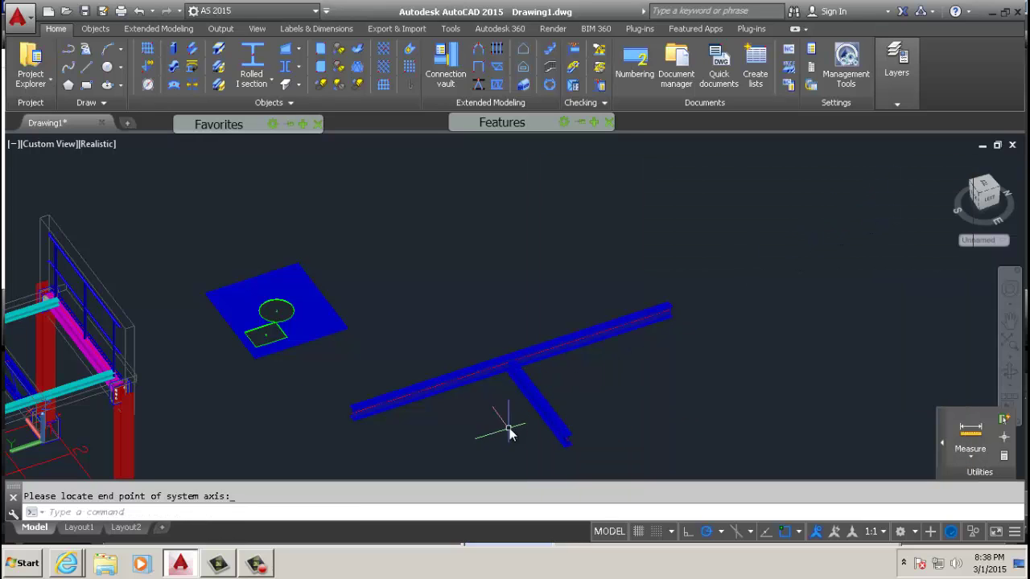
scroll(509, 433, up, 3)
key(Escape)
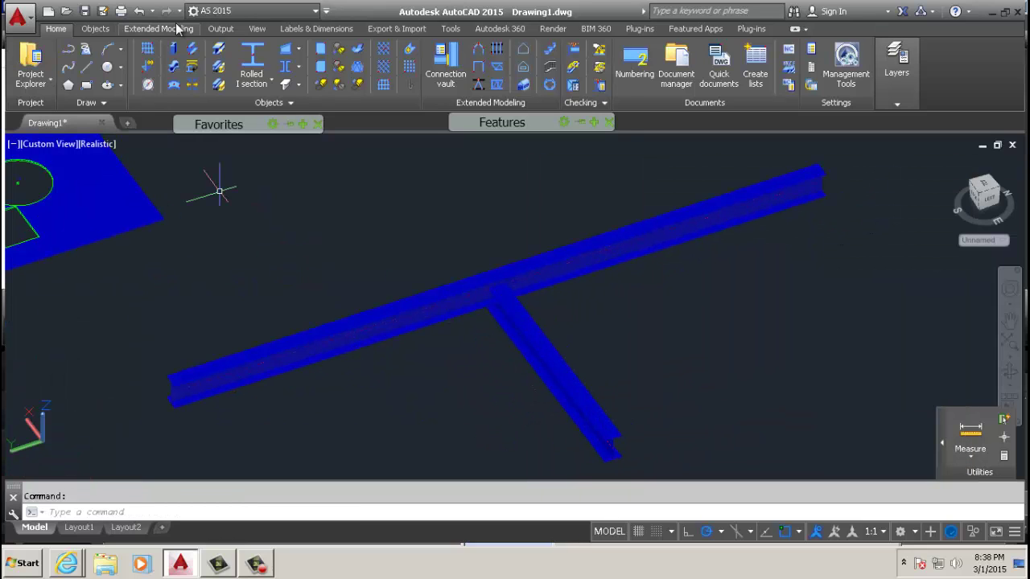
Orbit to a low side view of the beams and delete the perpendicular beam.
click(256, 28)
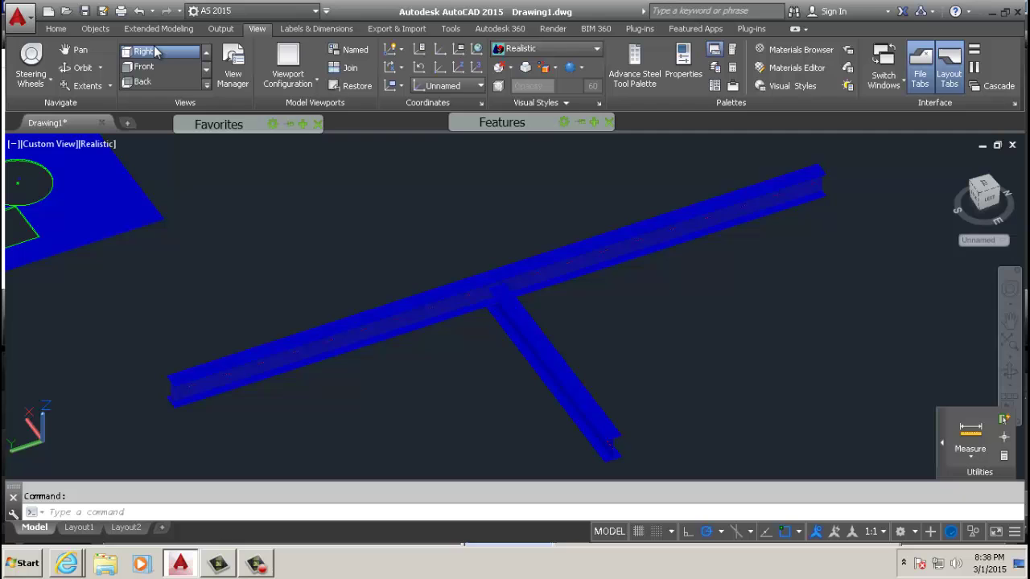
click(81, 68)
drag(333, 303, 394, 255)
right_click(508, 331)
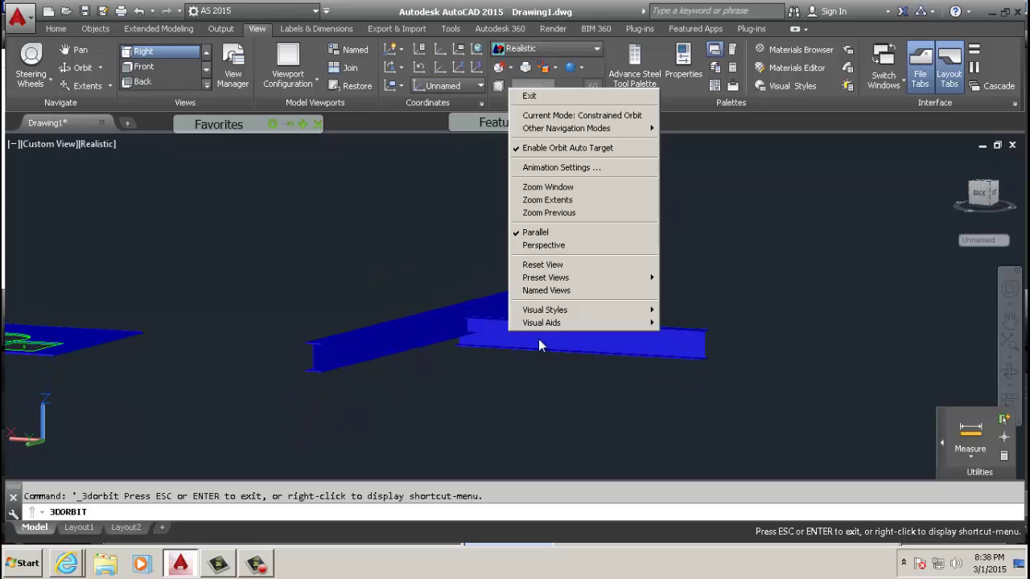
click(540, 96)
click(712, 366)
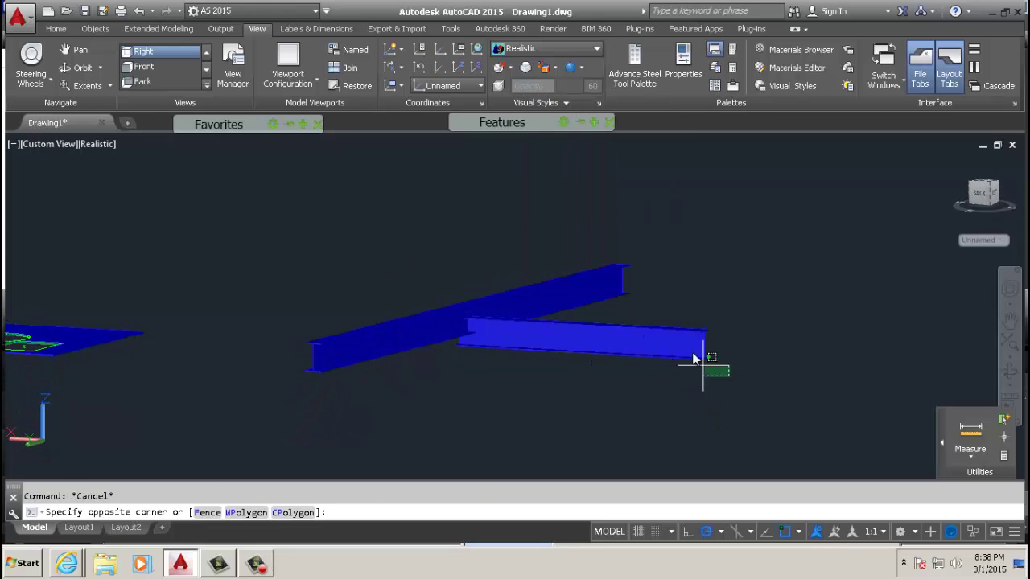
click(708, 295)
key(Delete)
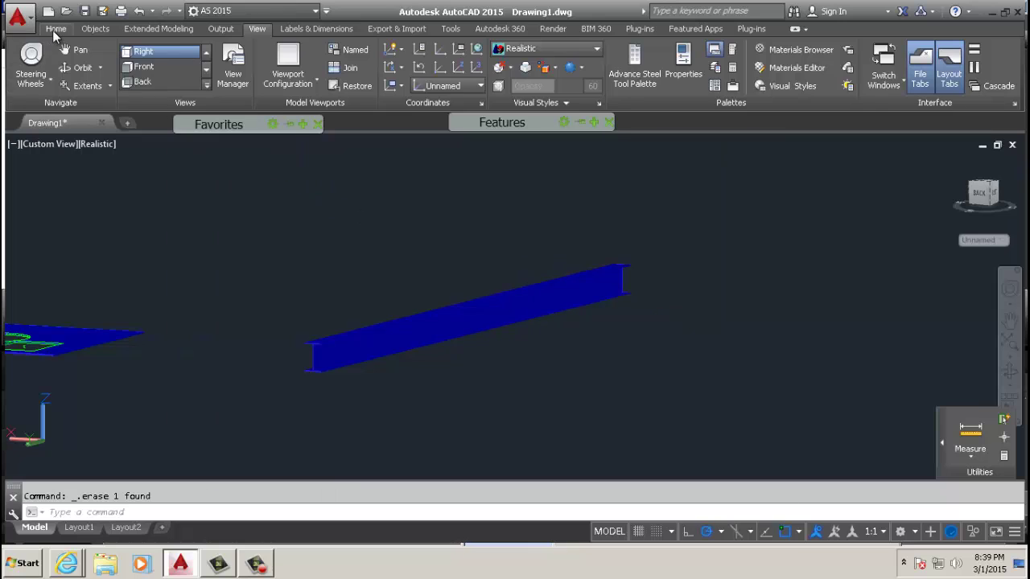
Create a rolled I beam from the near end of the existing beam's axis, running perpendicular to it.
click(54, 29)
click(251, 75)
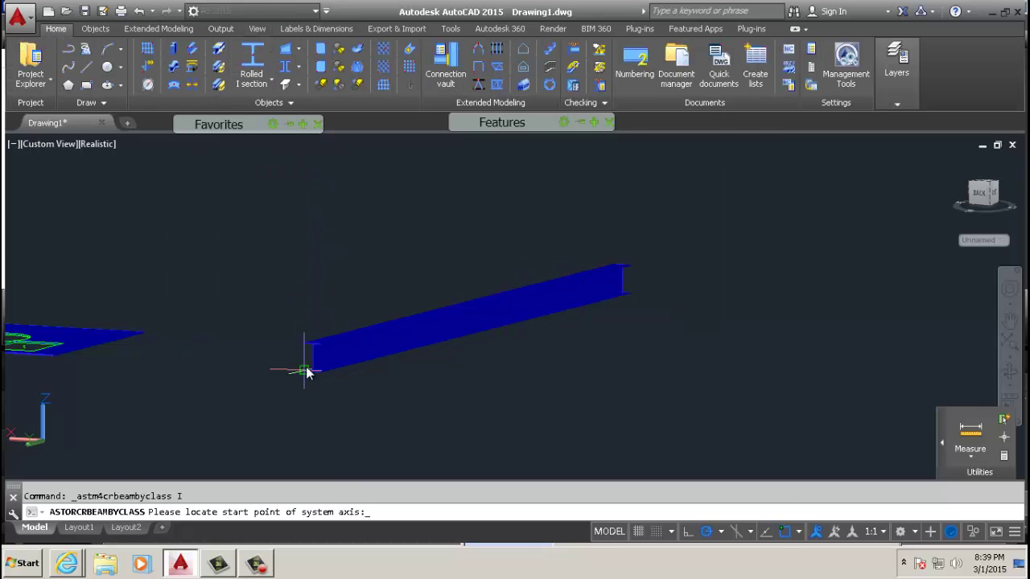
scroll(346, 358, up, 5)
click(335, 339)
scroll(378, 348, down, 5)
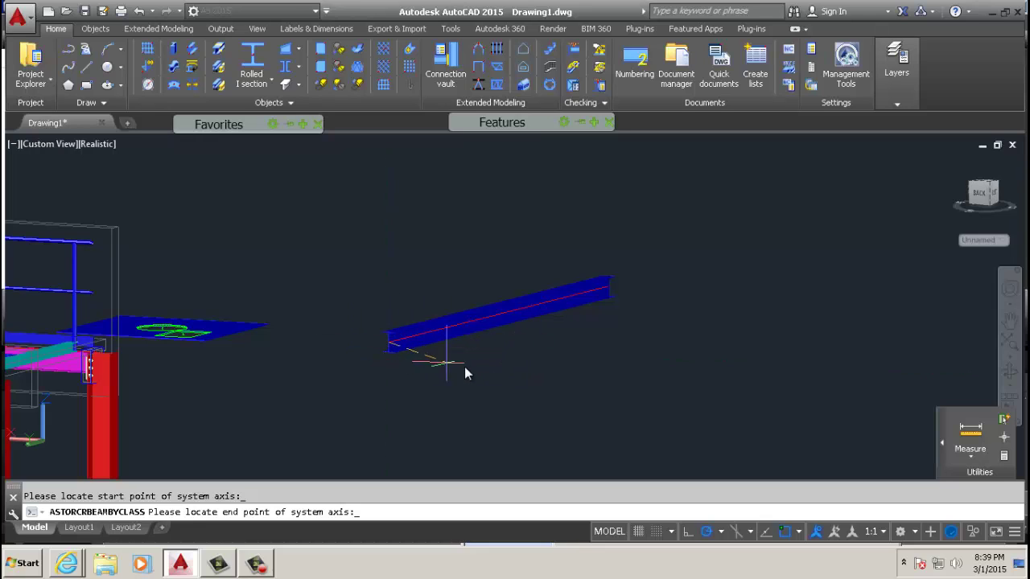
click(596, 357)
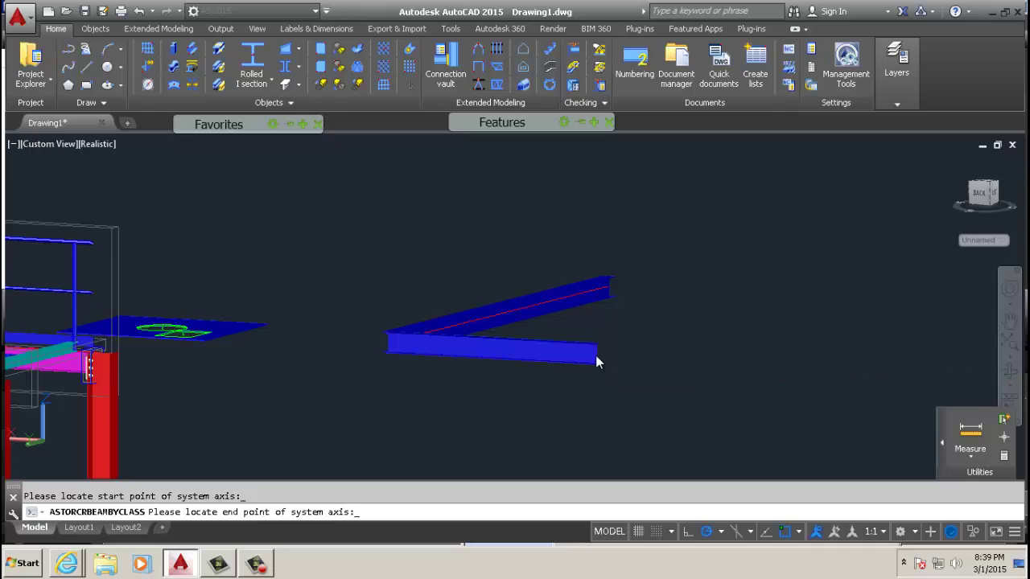
click(962, 164)
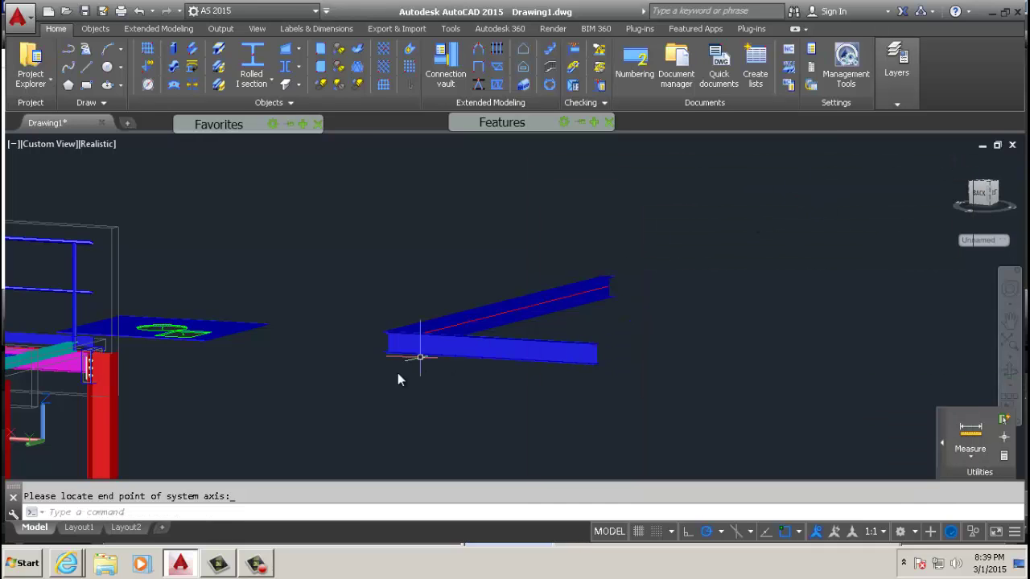
Move the new beam partway along the first beam, away from their shared end.
scroll(394, 362, up, 3)
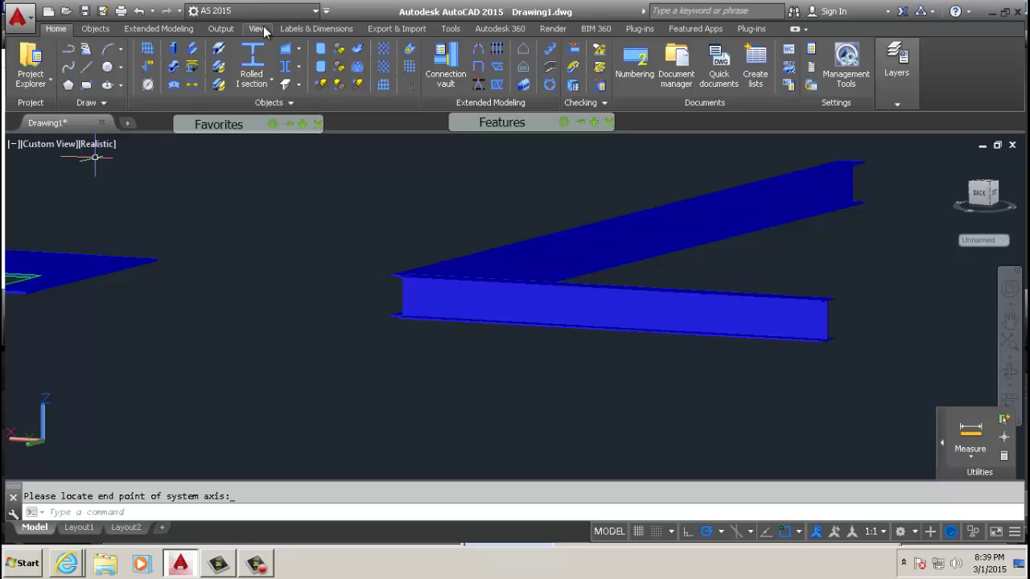
click(258, 29)
click(81, 68)
drag(252, 194, 270, 261)
key(Escape)
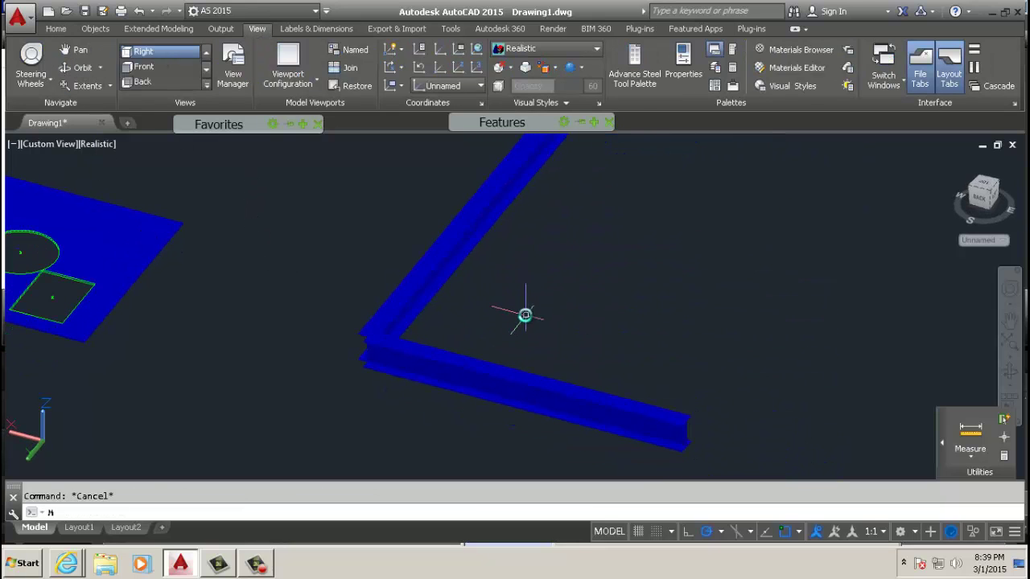
text(M)
key(Return)
click(489, 367)
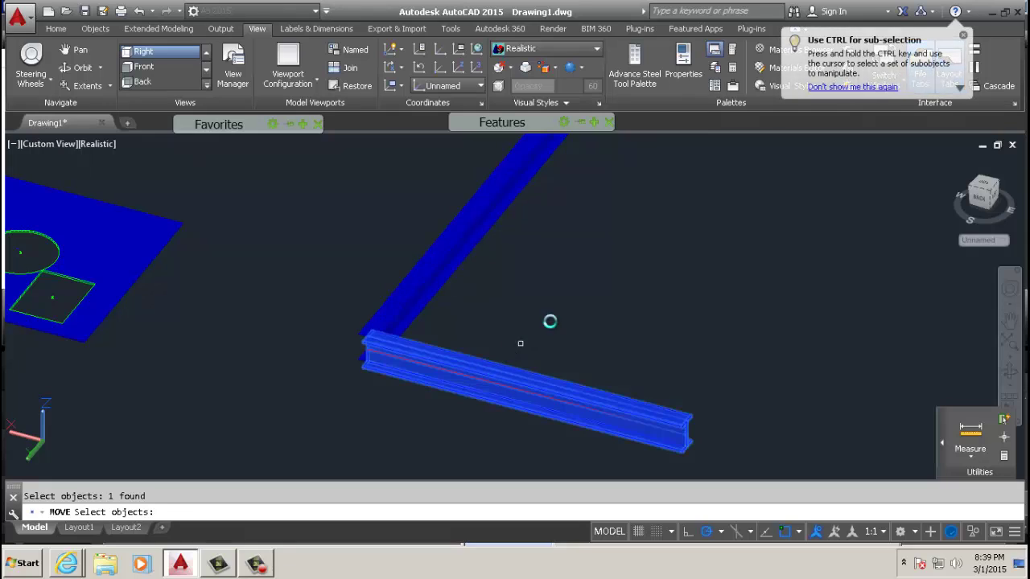
key(Return)
click(546, 340)
click(623, 241)
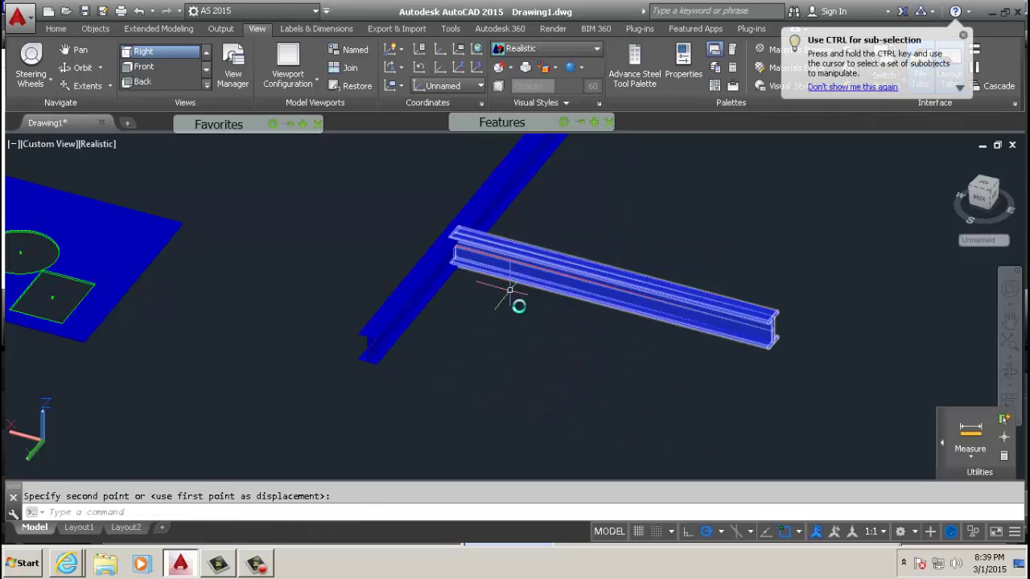
Move the perpendicular beam about 25 along its own axis so that it crosses the first beam.
click(680, 230)
click(536, 356)
right_click(537, 120)
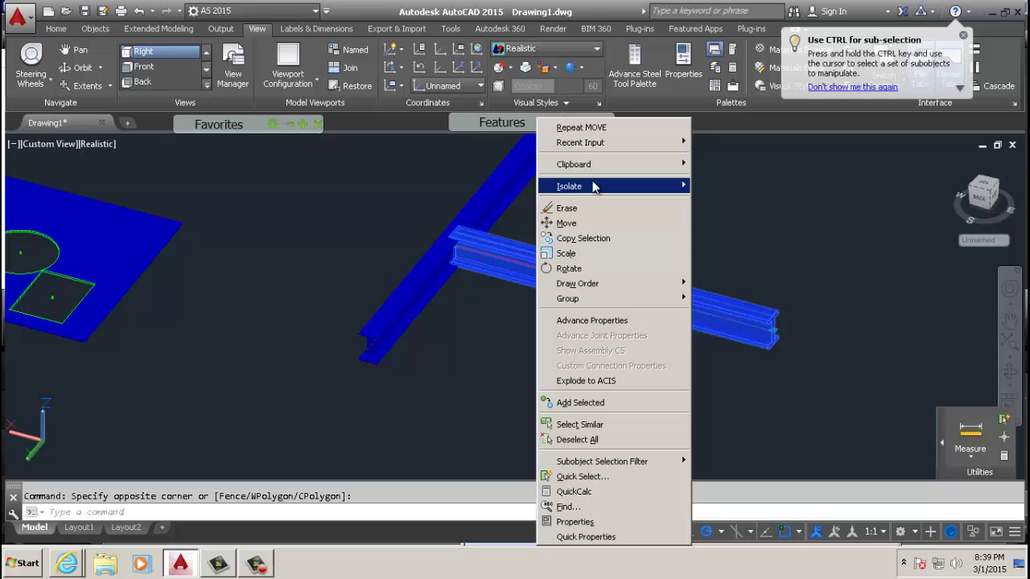
click(597, 130)
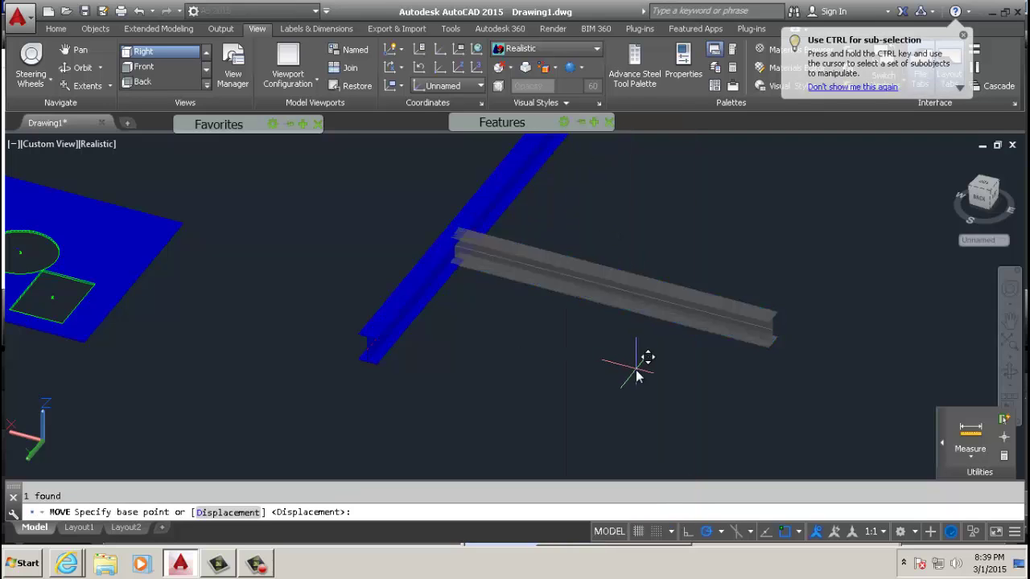
click(636, 361)
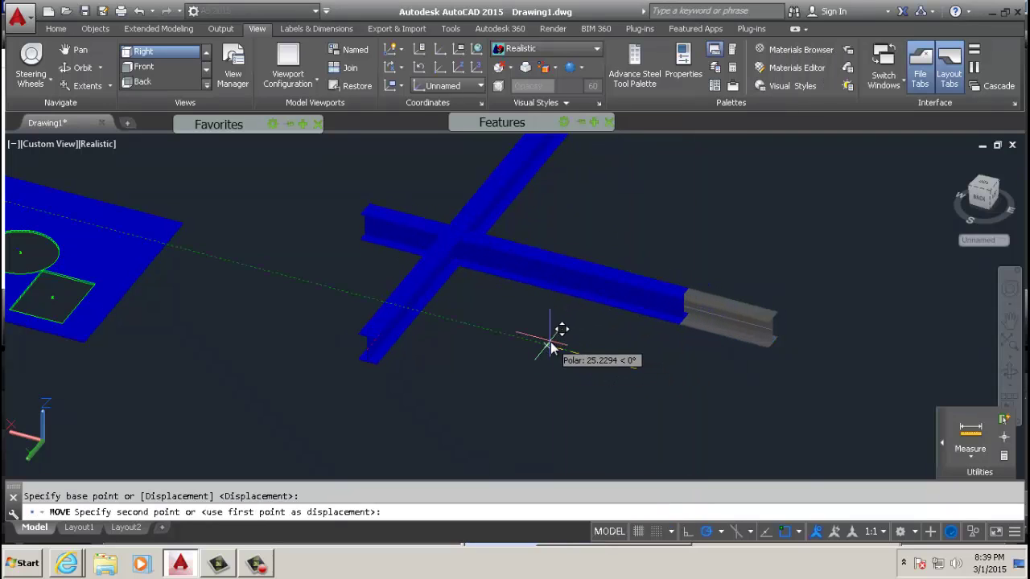
key(Escape)
Apply a straight cope to the upper flange at the near end of the first beam.
scroll(268, 346, down, 2)
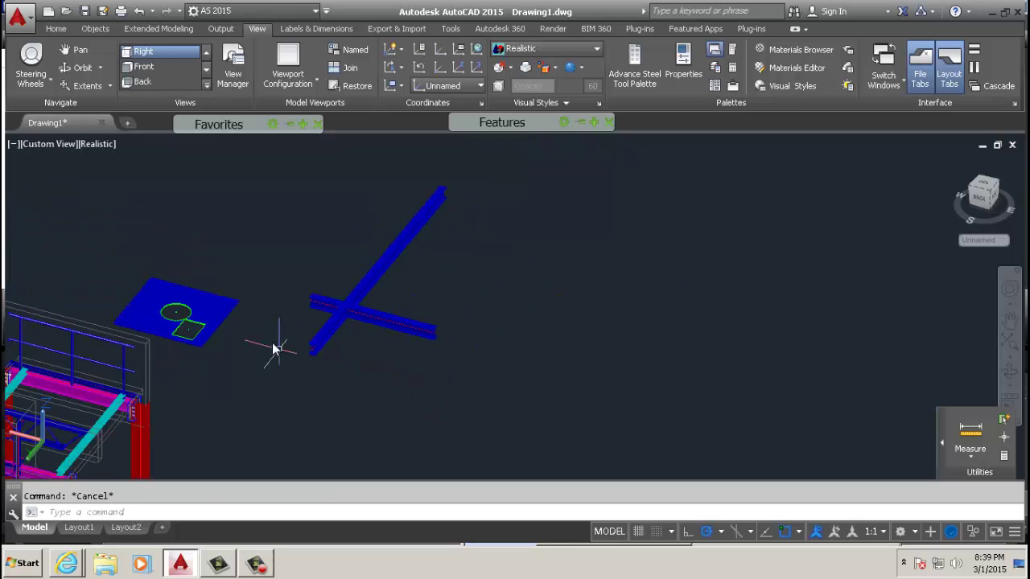
mouse_move(512, 131)
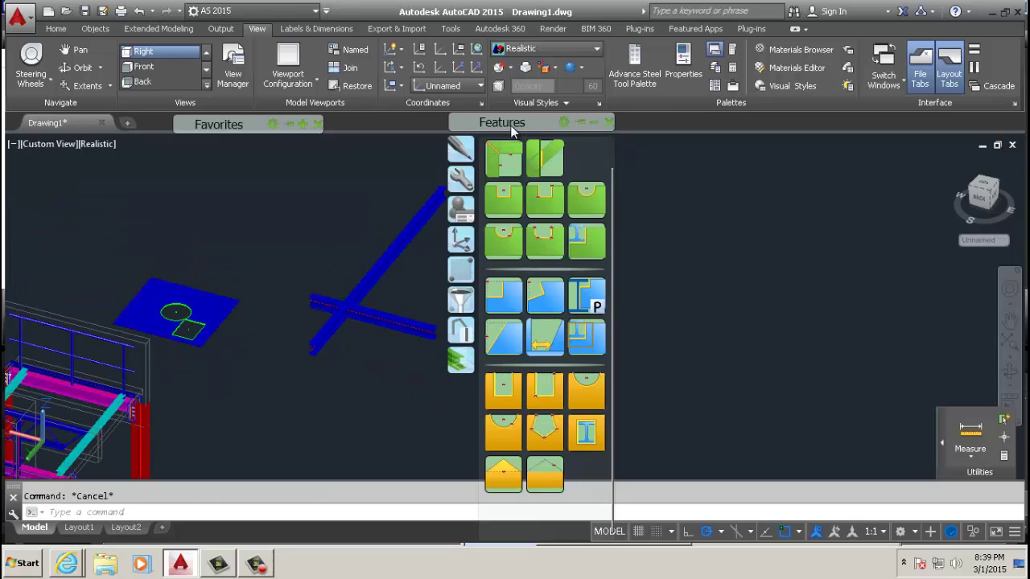
click(499, 302)
scroll(313, 366, up, 6)
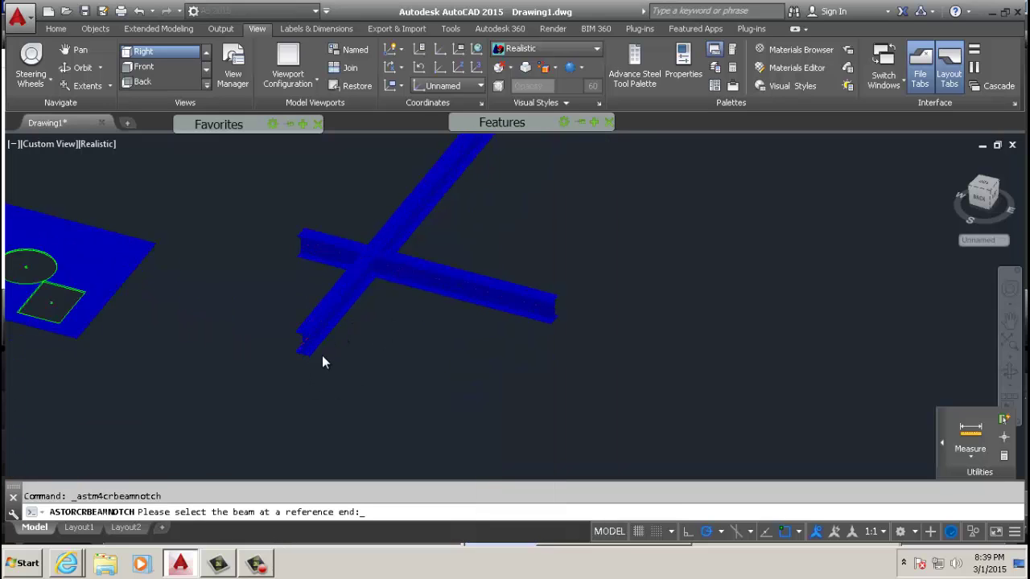
click(279, 294)
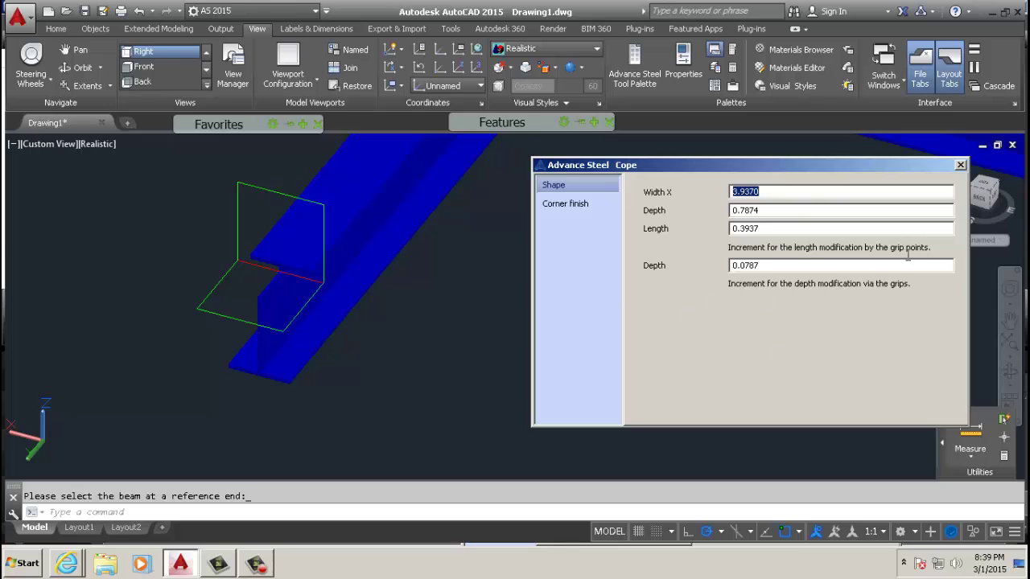
Apply a Shorten feature to the perpendicular beam at its end farther from the crossing, keeping the default values.
click(960, 165)
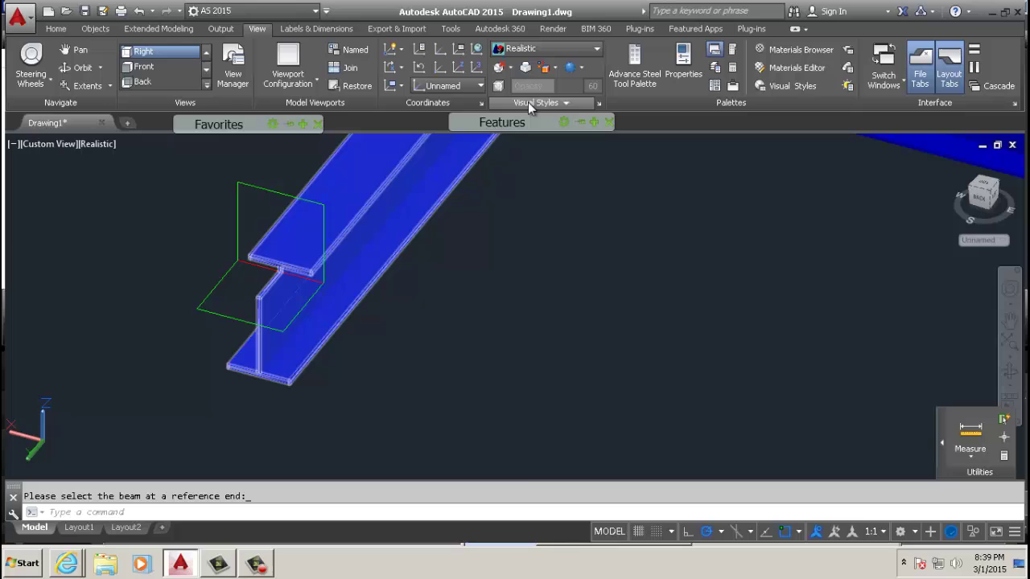
mouse_move(519, 122)
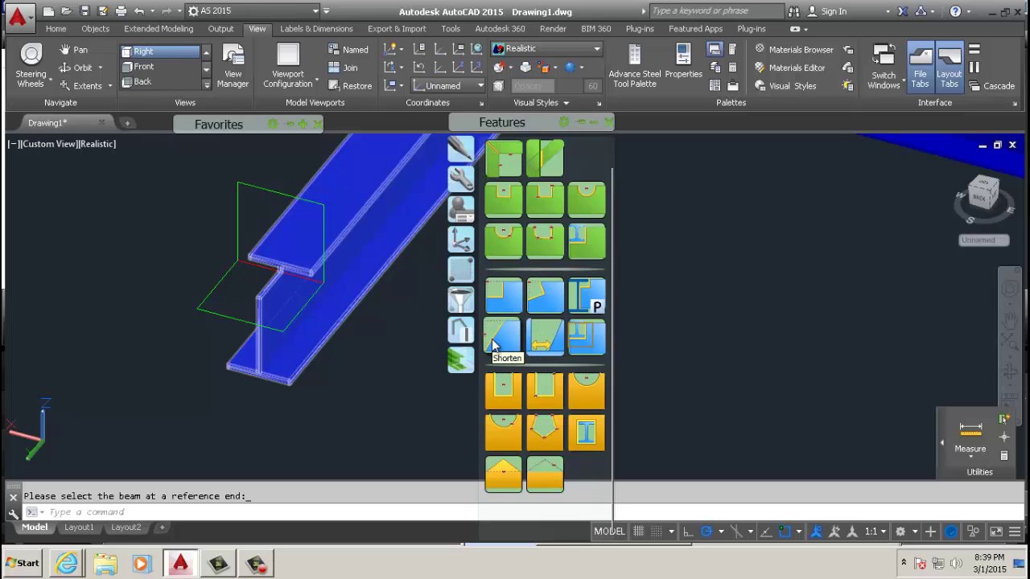
scroll(414, 379, down, 5)
middle_drag(506, 230, 434, 344)
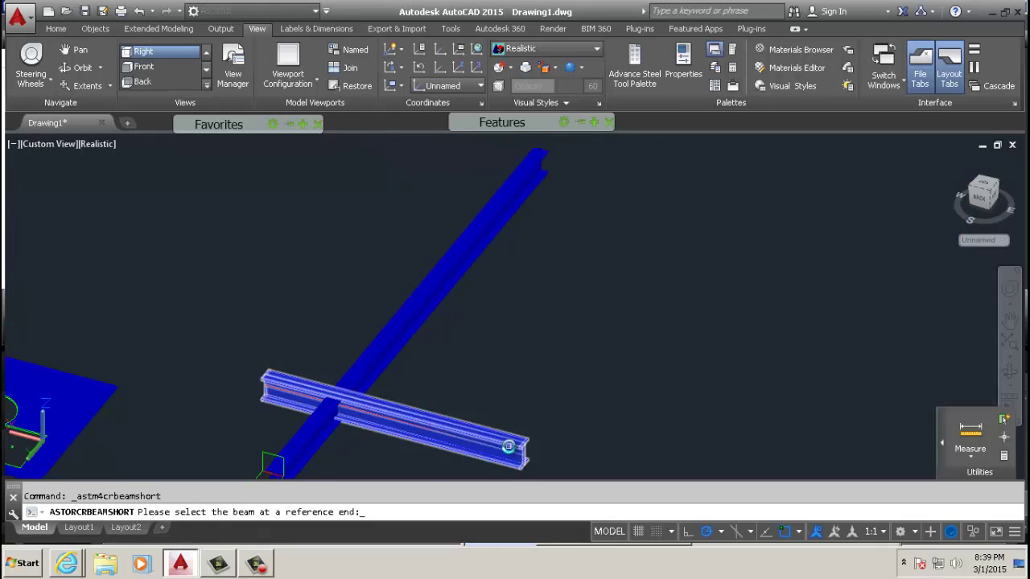
click(509, 446)
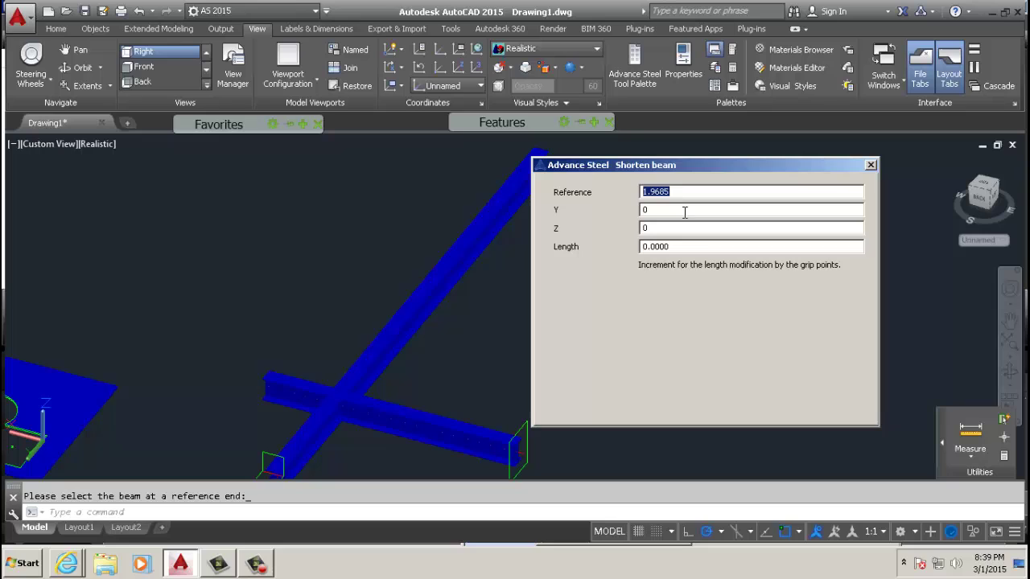
click(872, 166)
mouse_move(579, 131)
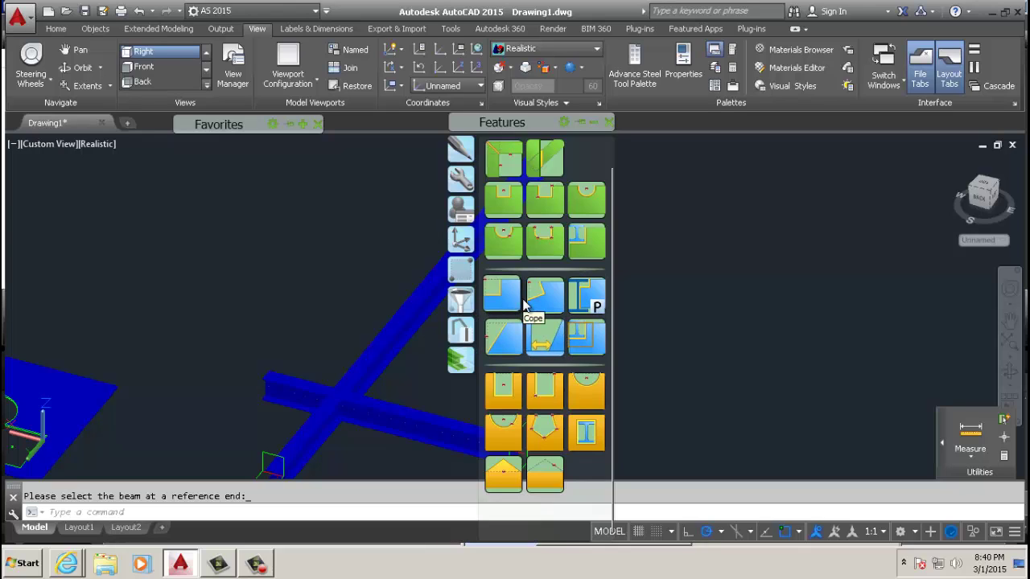
click(550, 210)
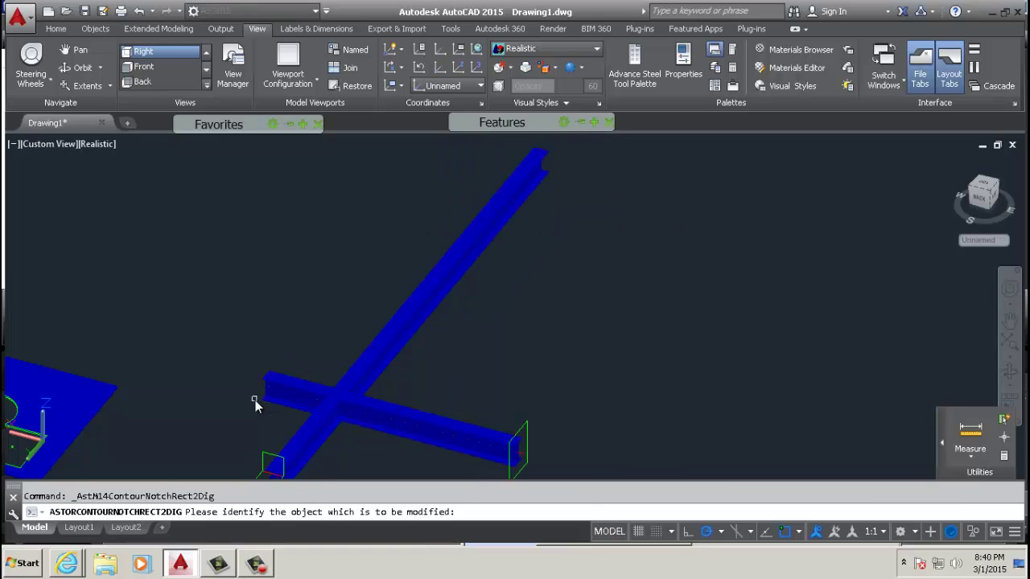
scroll(254, 399, up, 5)
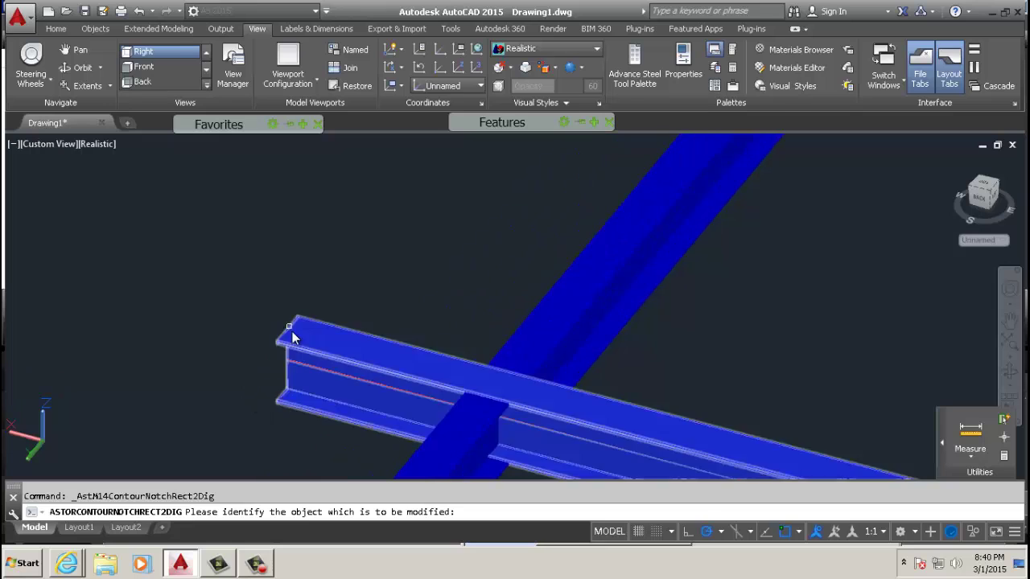
click(292, 358)
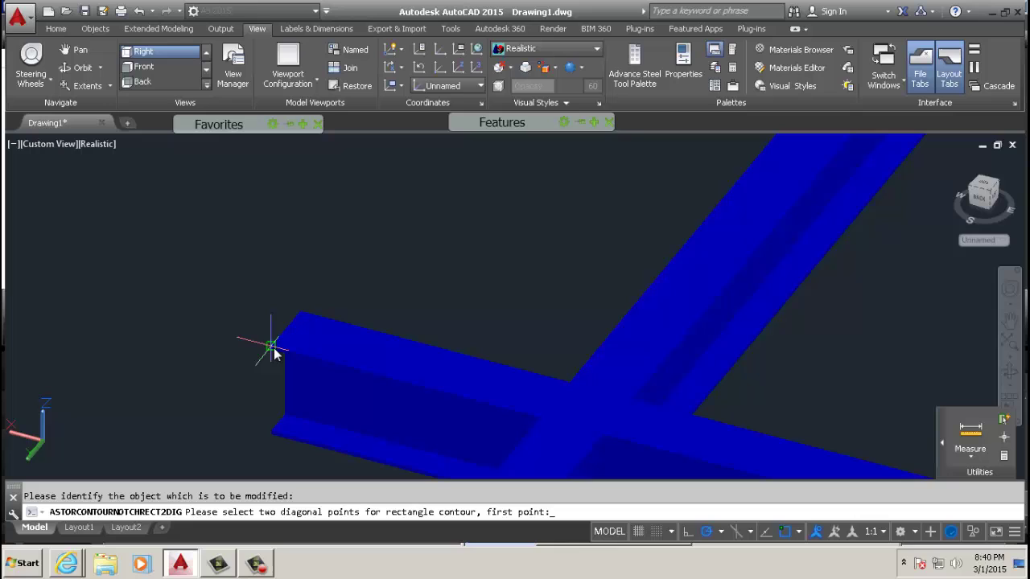
click(278, 354)
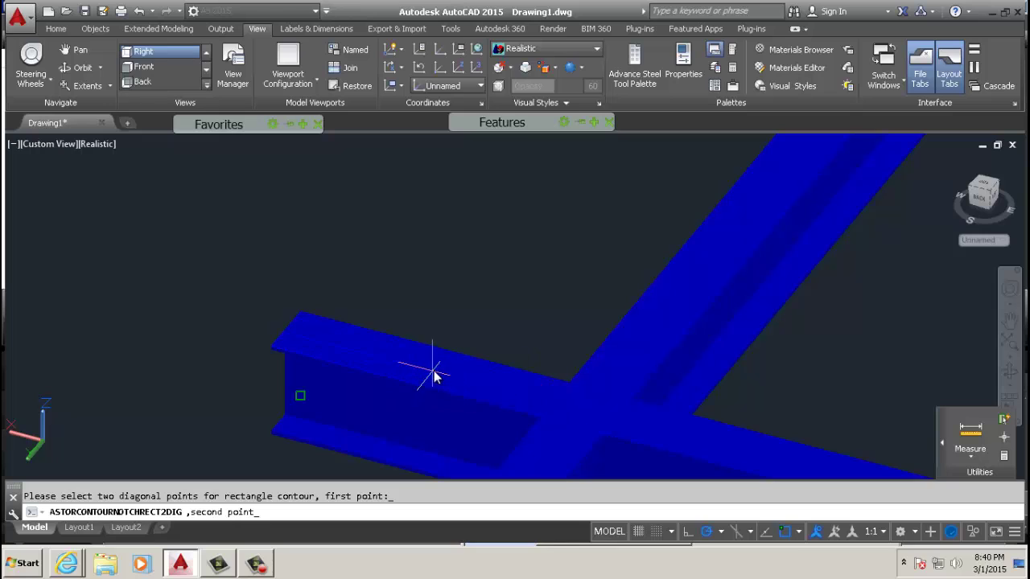
key(Escape)
scroll(141, 146, down, 3)
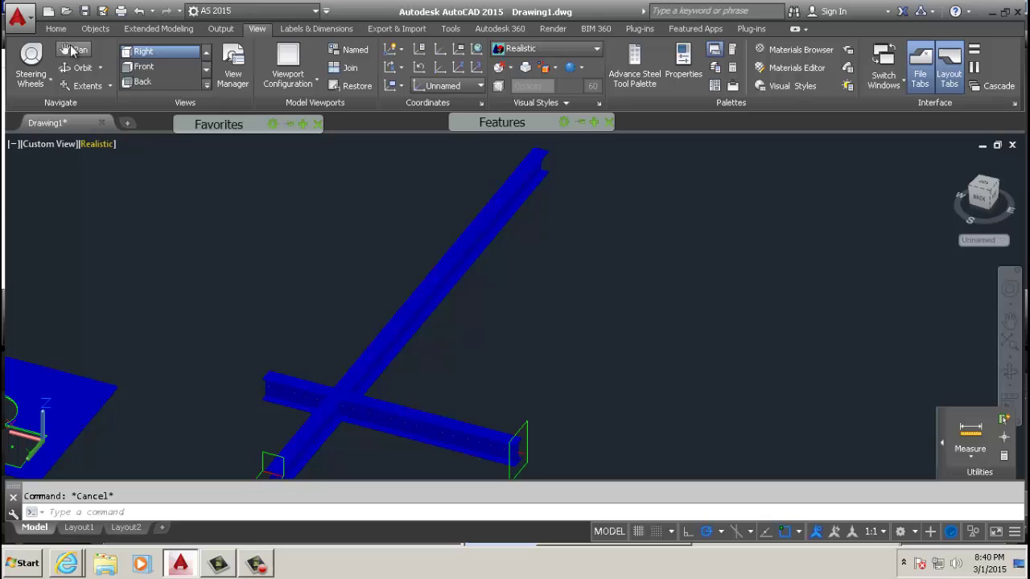
Cut a center-based rectangular contour into the perpendicular beam between its short end and the crossing, using the Nearest snap on the flange edge.
mouse_move(502, 122)
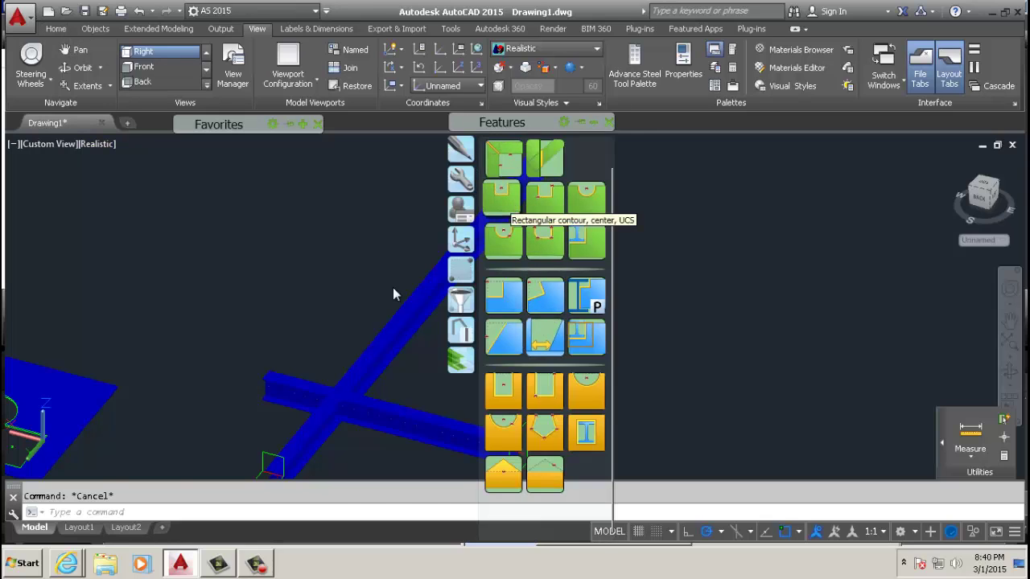
scroll(269, 384, up, 5)
click(276, 384)
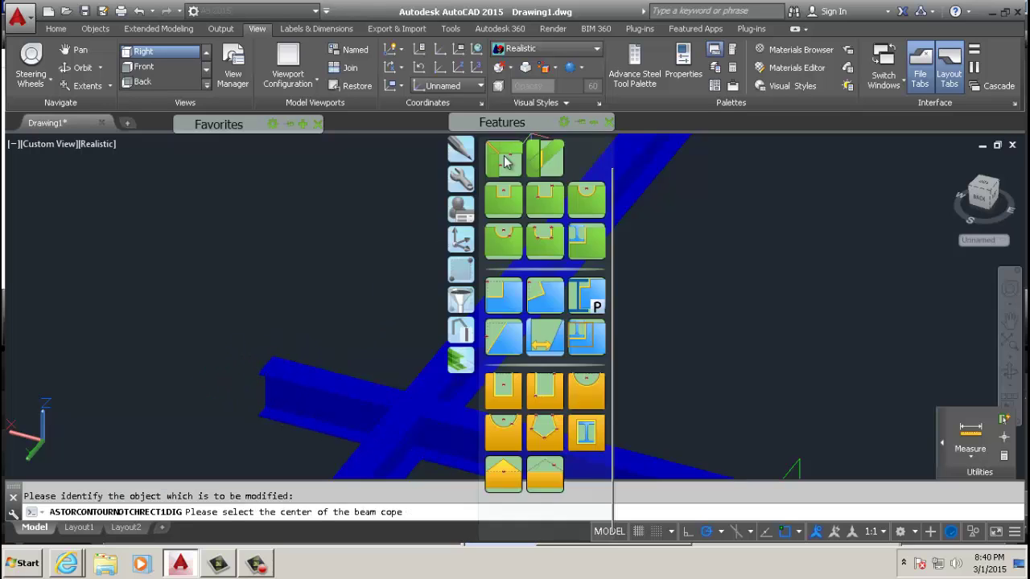
shift+right_click(325, 290)
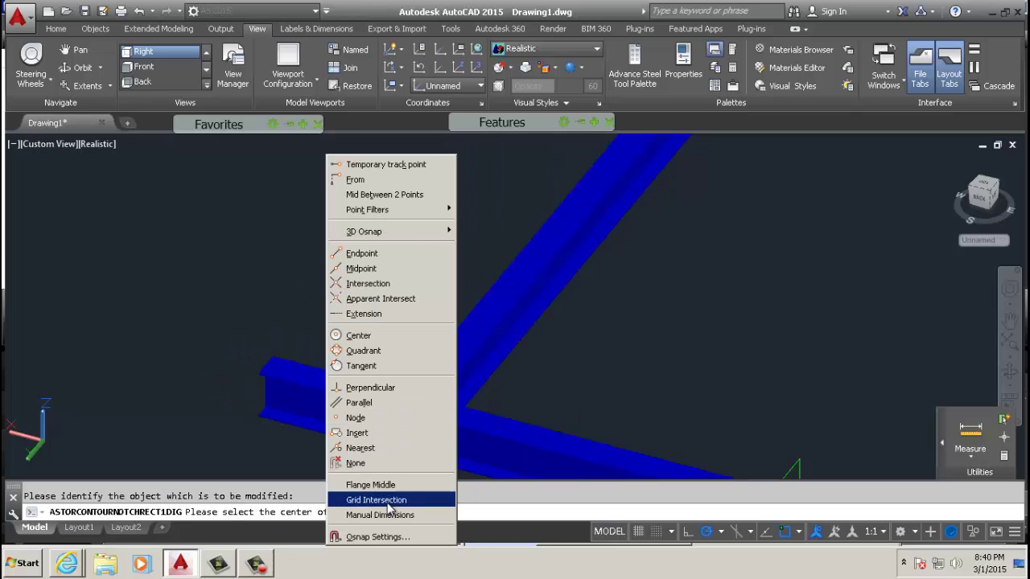
click(375, 447)
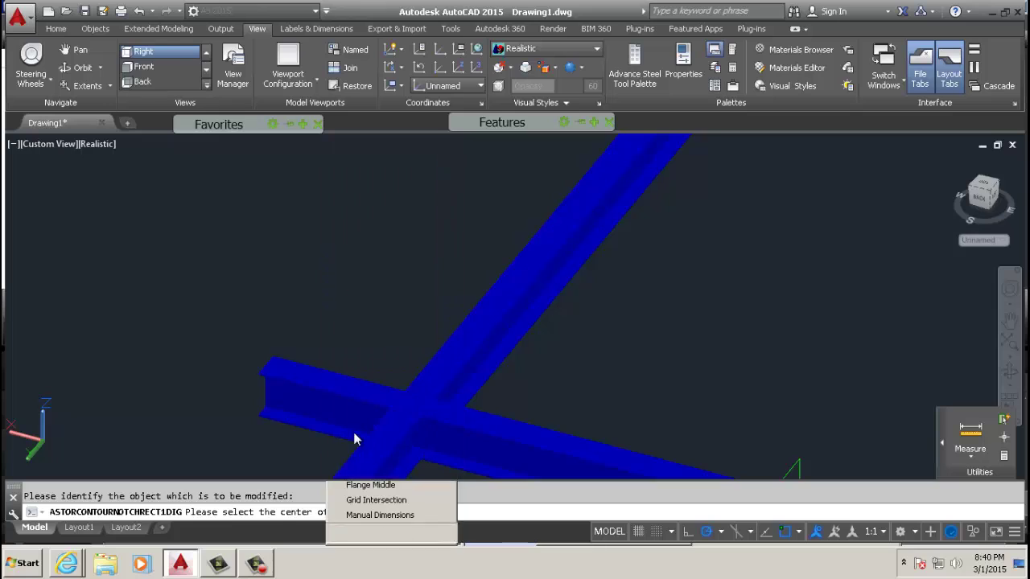
click(341, 384)
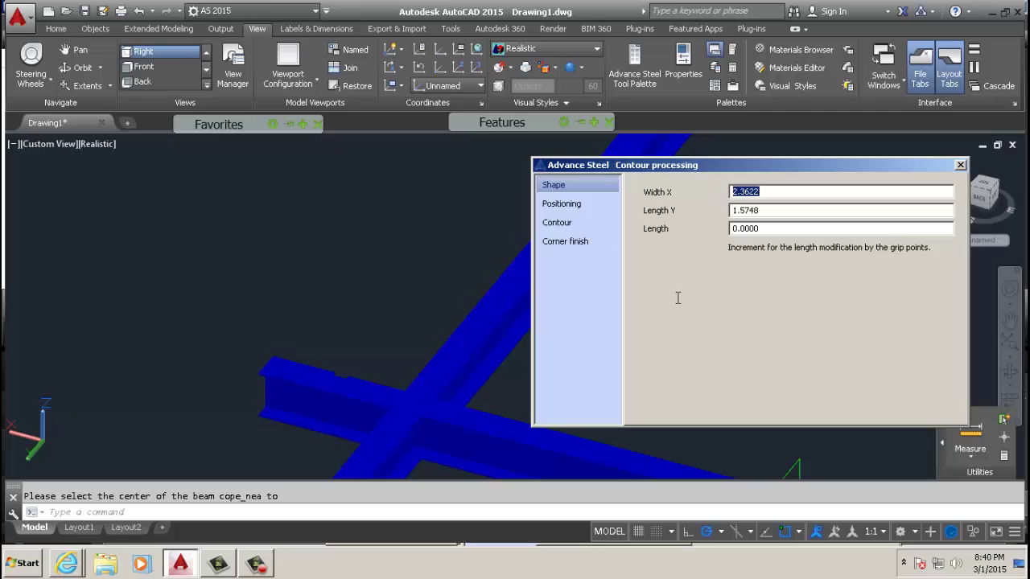
click(960, 166)
Reopen the new rectangular contour's properties and examine its shape, positioning, contour and corner finish settings.
shift+middle_drag(482, 335, 338, 386)
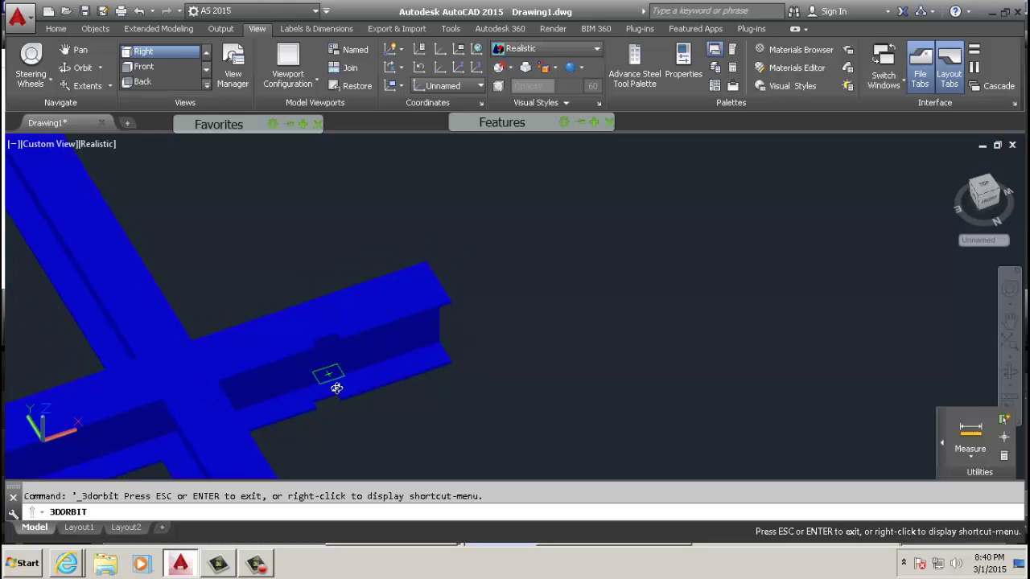
right_click(337, 378)
click(357, 139)
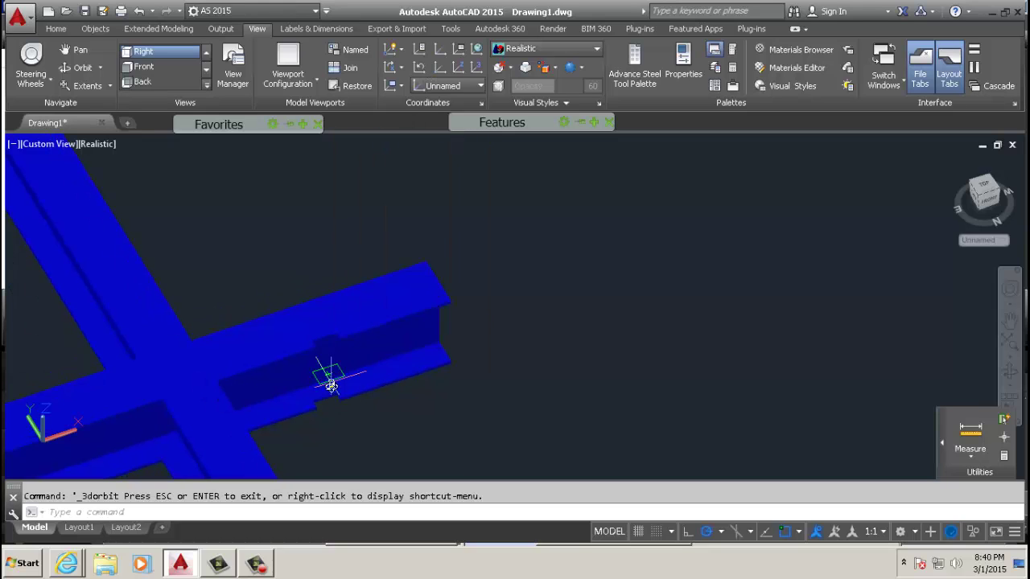
click(334, 381)
double_click(334, 380)
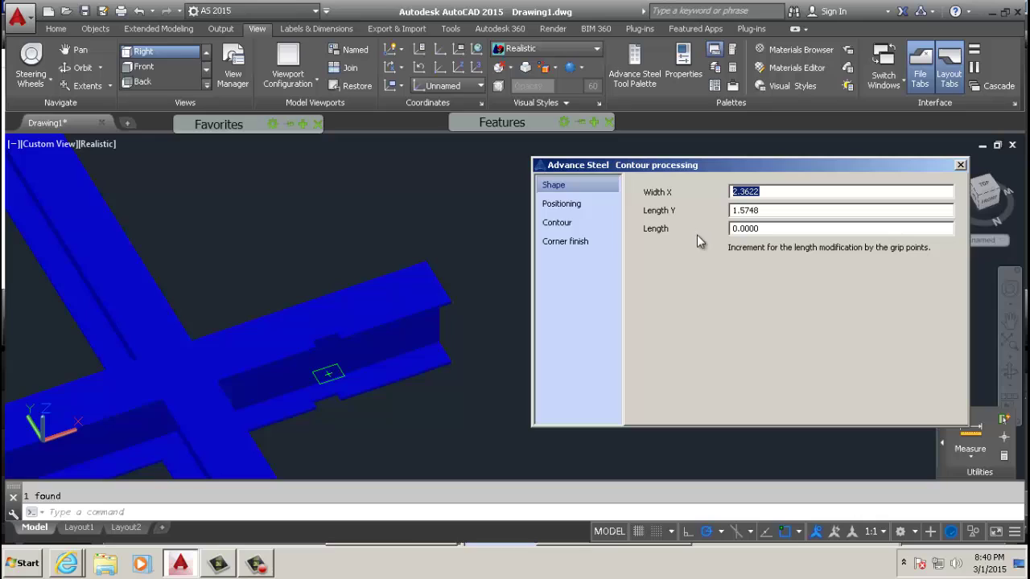
click(575, 206)
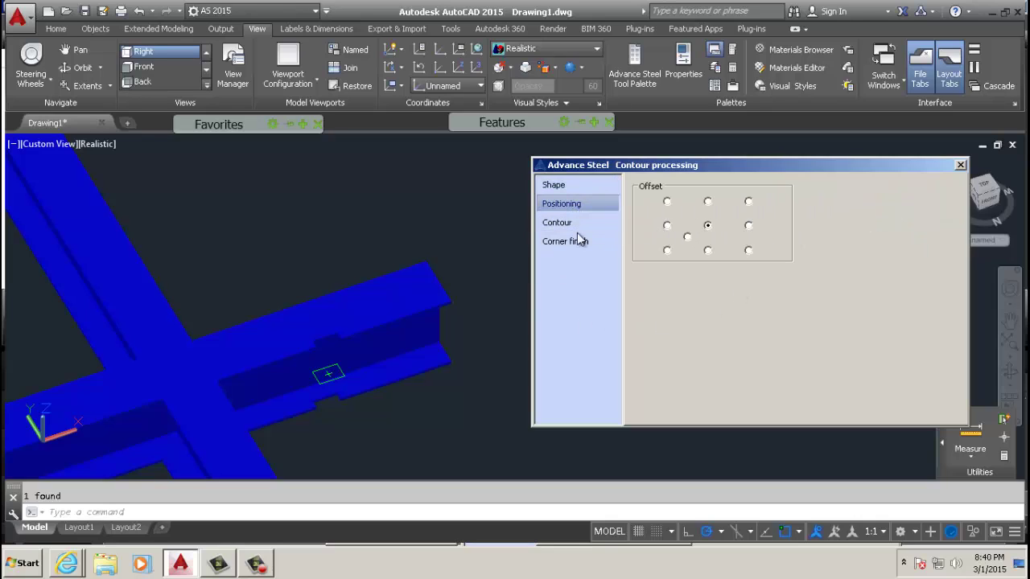
click(576, 229)
click(573, 243)
click(566, 224)
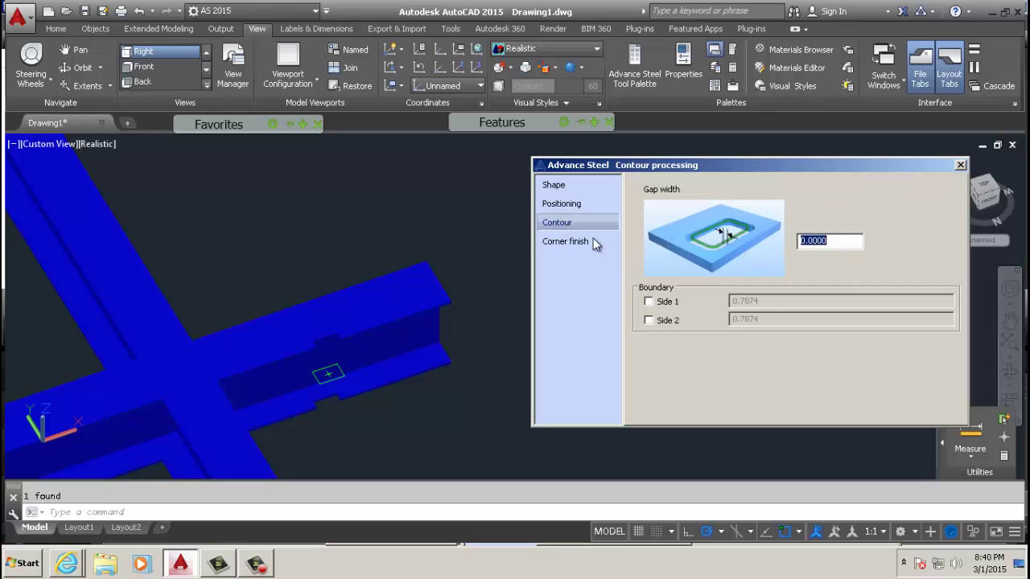
Try the Side 1 and Side 2 boundary options on the rectangular contour, turning each one off again.
click(648, 302)
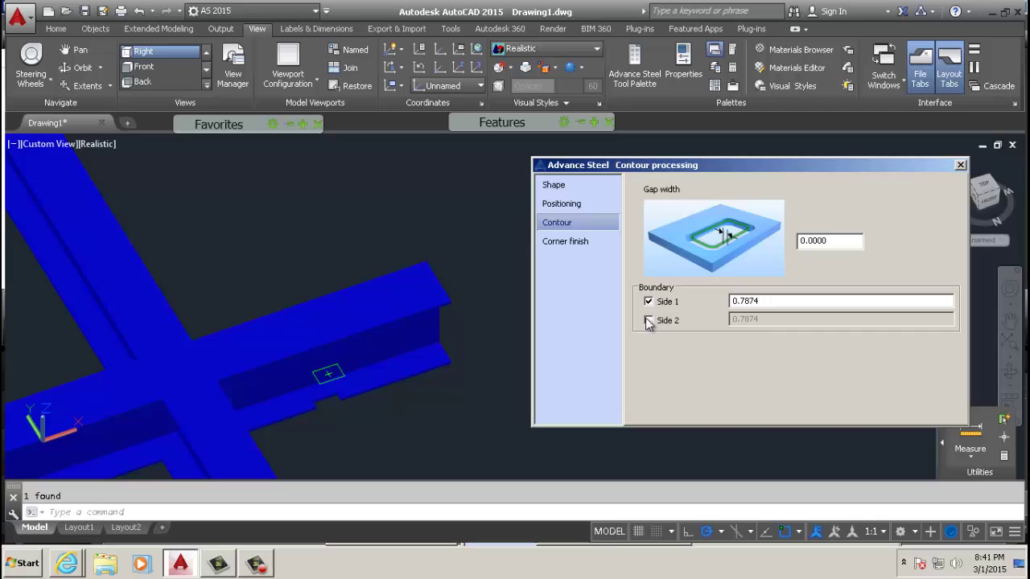
click(648, 303)
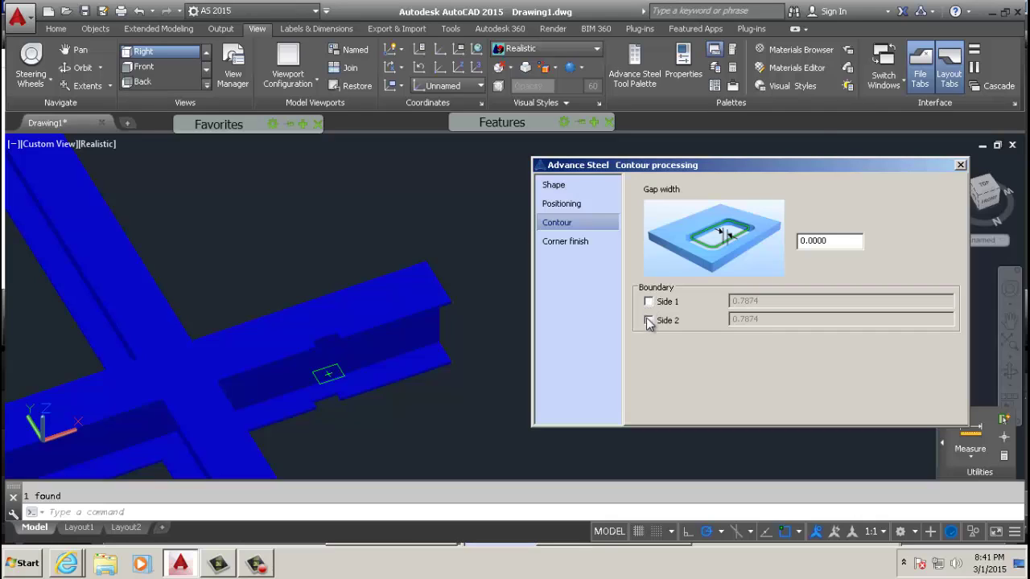
click(649, 321)
click(649, 321)
click(960, 164)
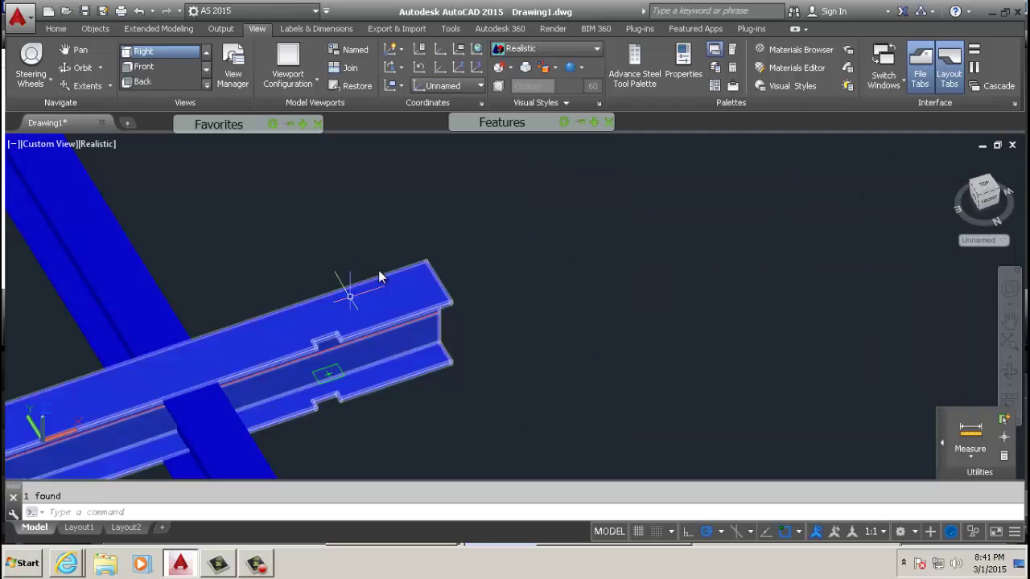
Cut the perpendicular beam against the first beam with Cut at object, keeping the Saw cut - Flange type.
mouse_move(512, 131)
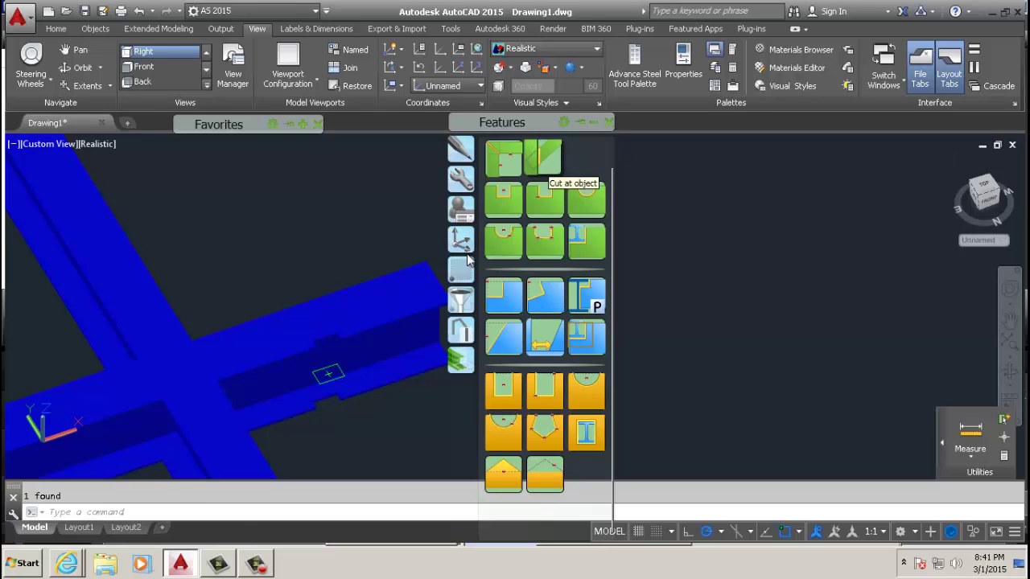
click(549, 169)
scroll(411, 222, up, 3)
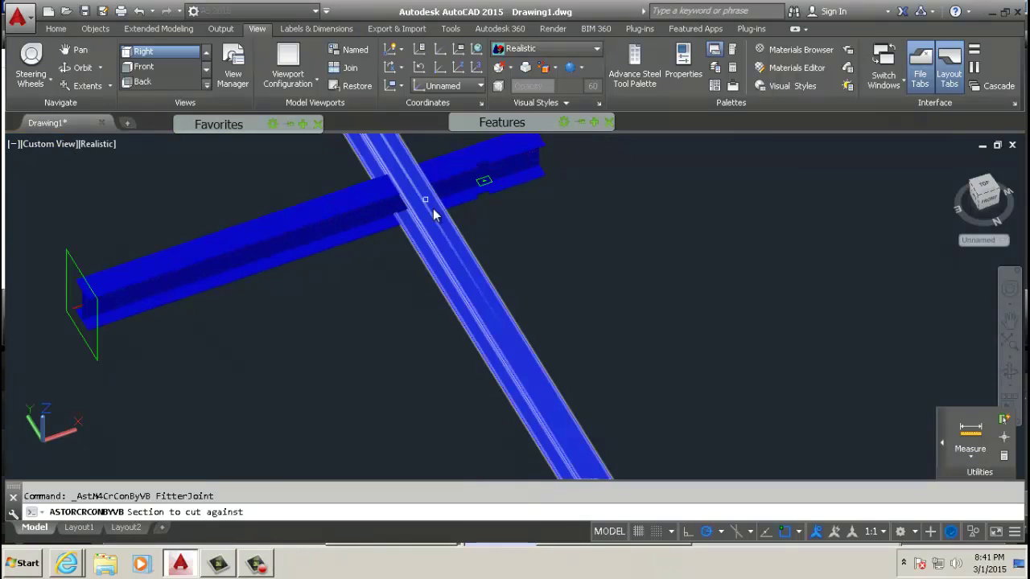
click(441, 269)
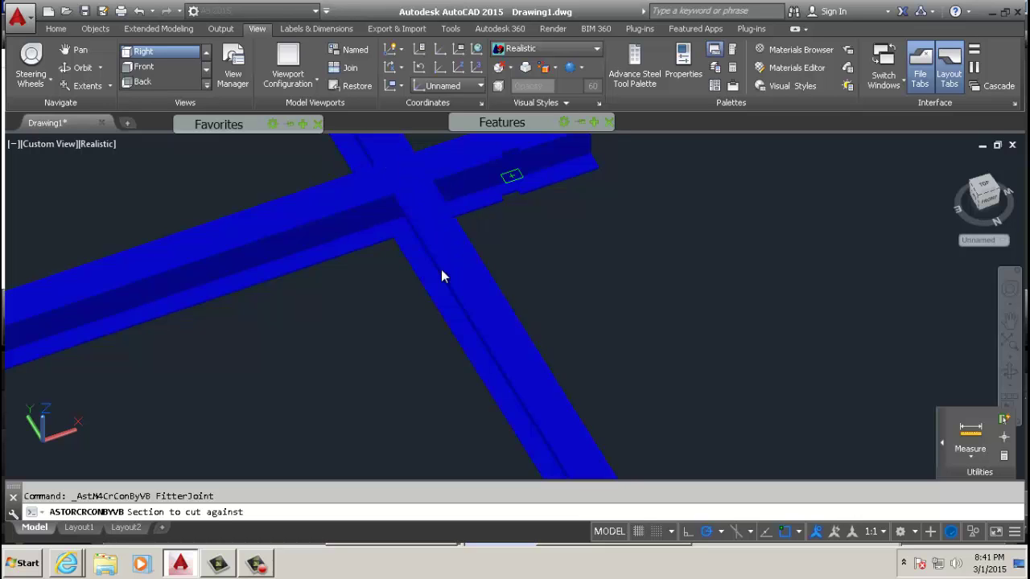
scroll(265, 354, down, 4)
scroll(340, 280, up, 3)
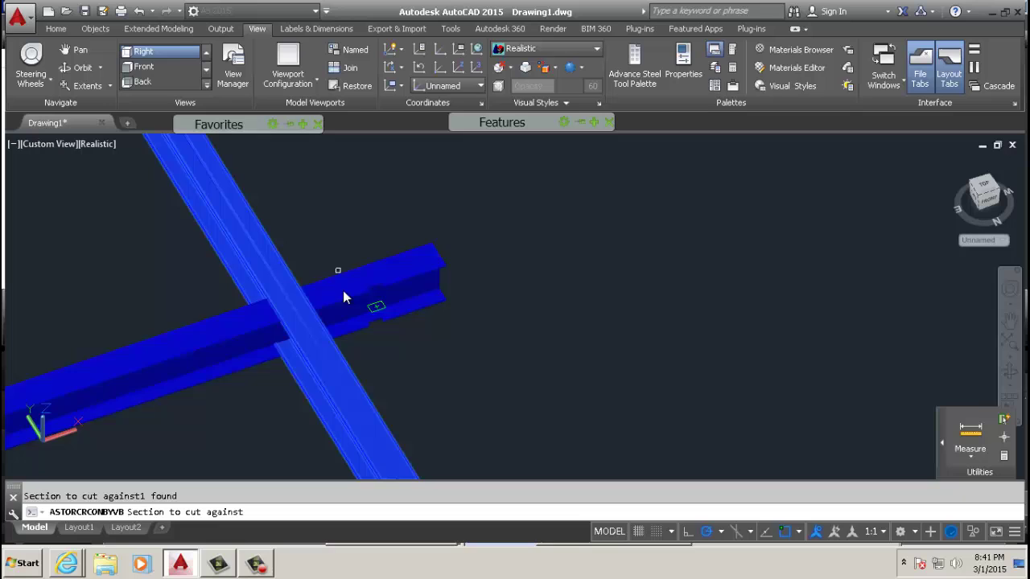
key(Return)
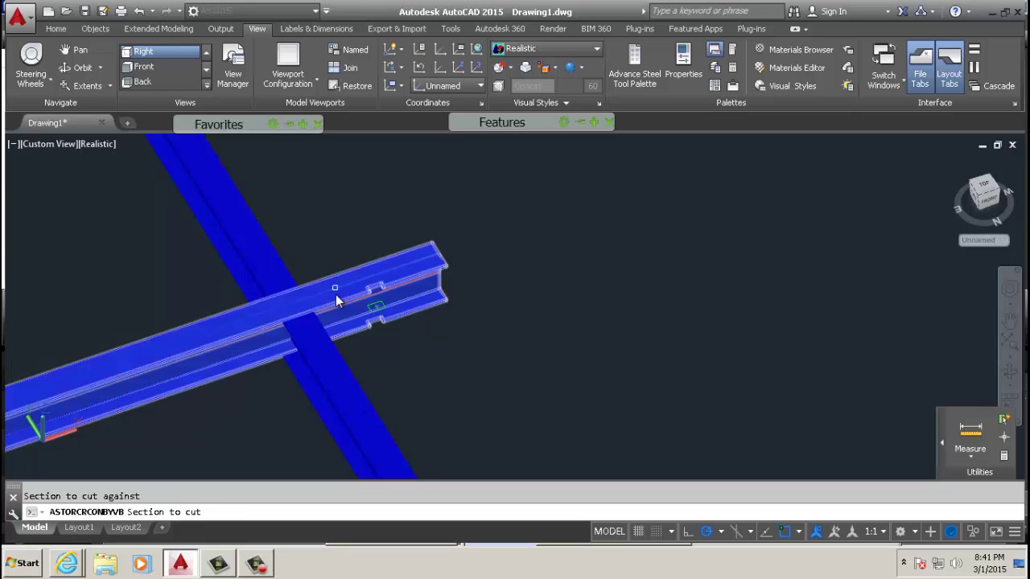
click(345, 287)
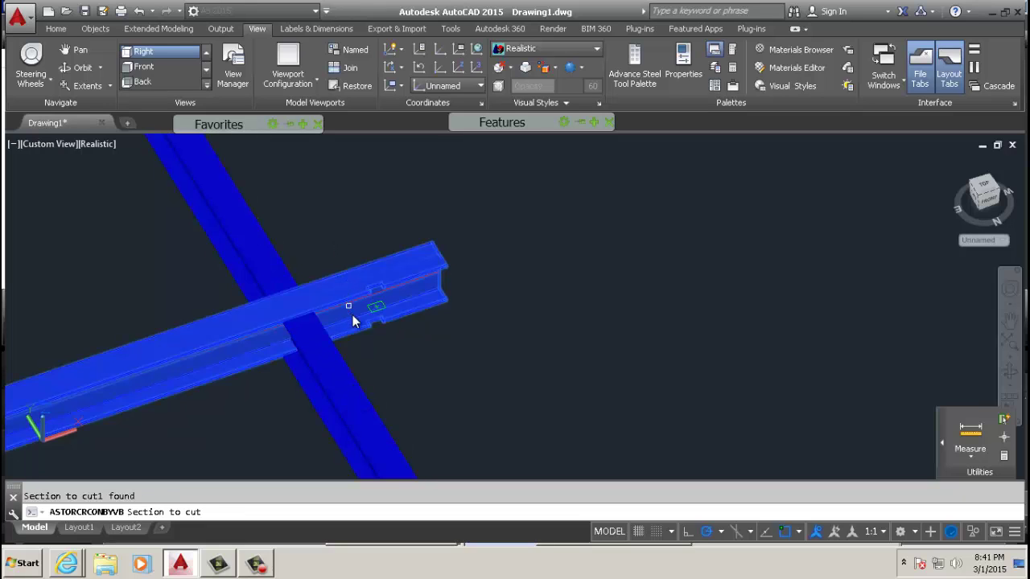
key(Return)
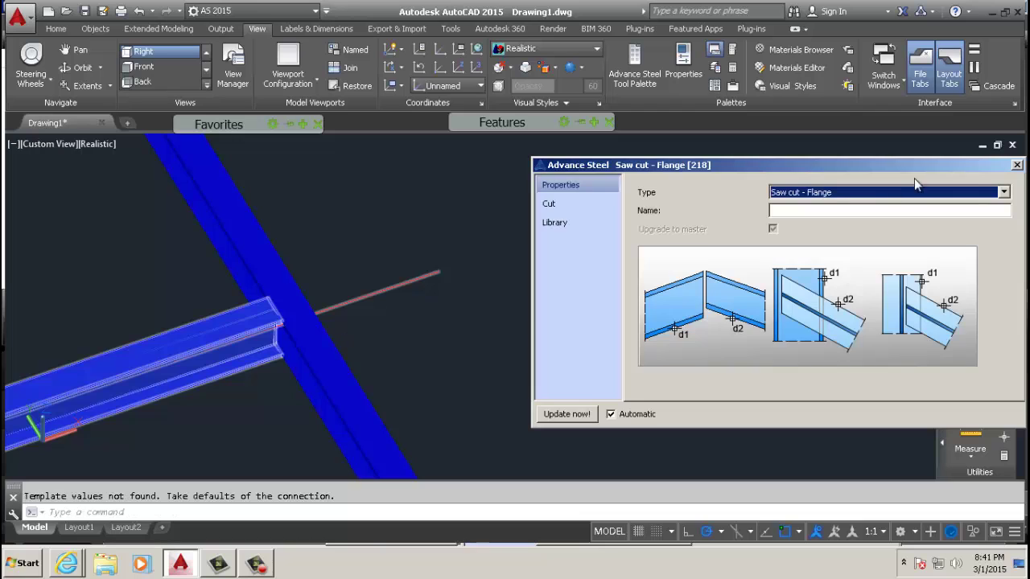
drag(923, 168, 782, 161)
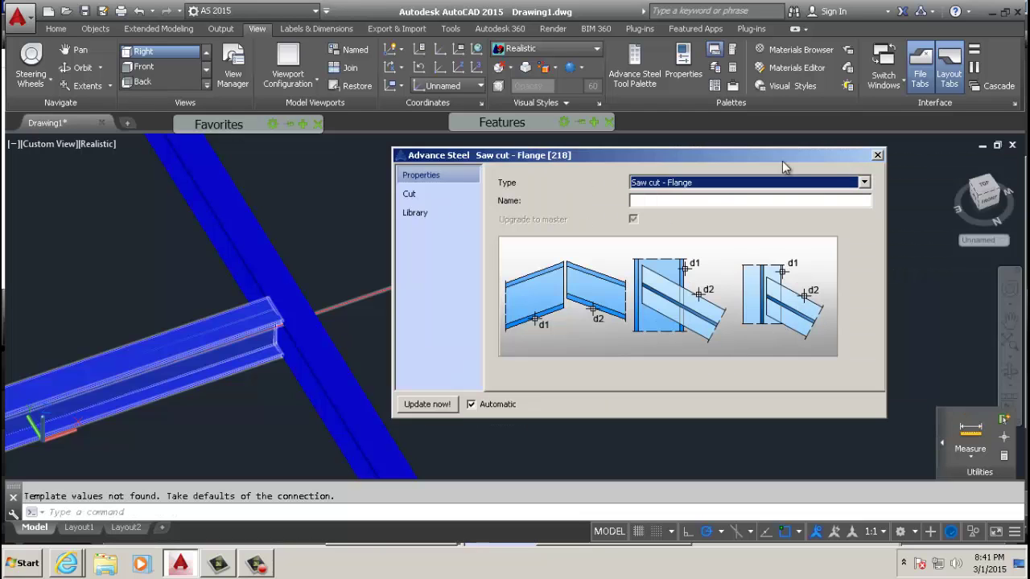
click(877, 156)
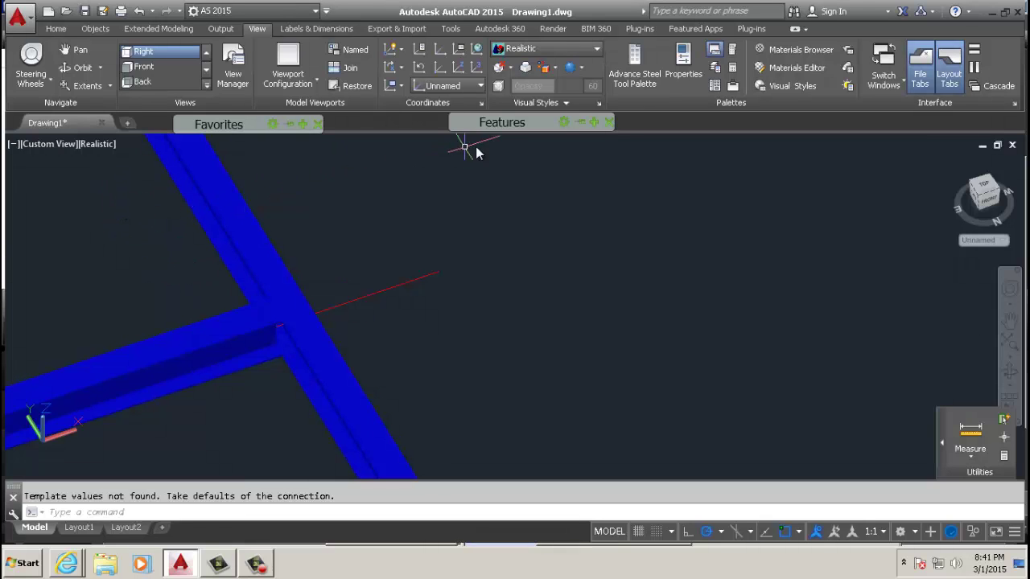
Orbit around the joint to examine the saw cut from the opposite side of the first beam.
click(66, 68)
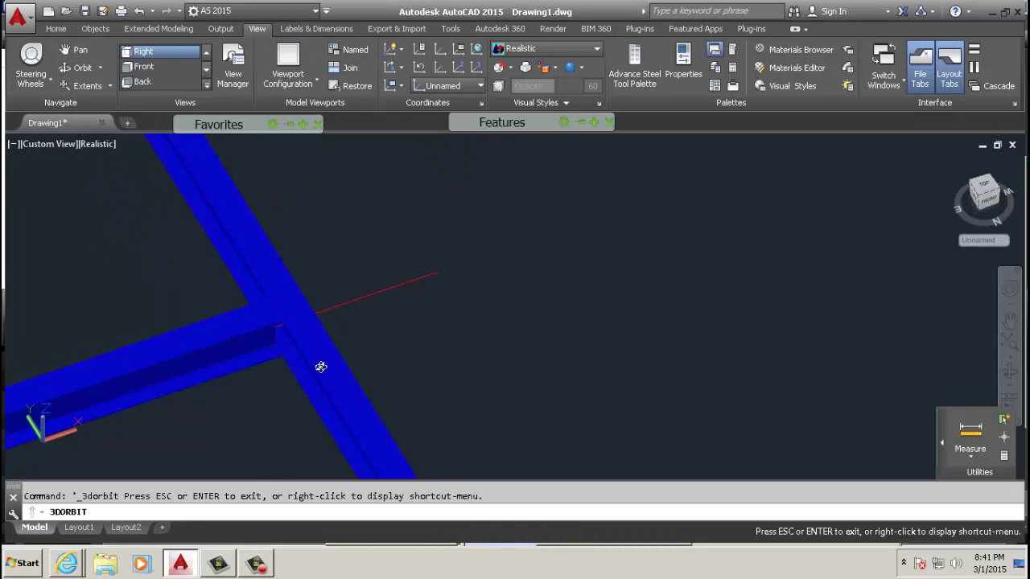
drag(320, 366, 244, 312)
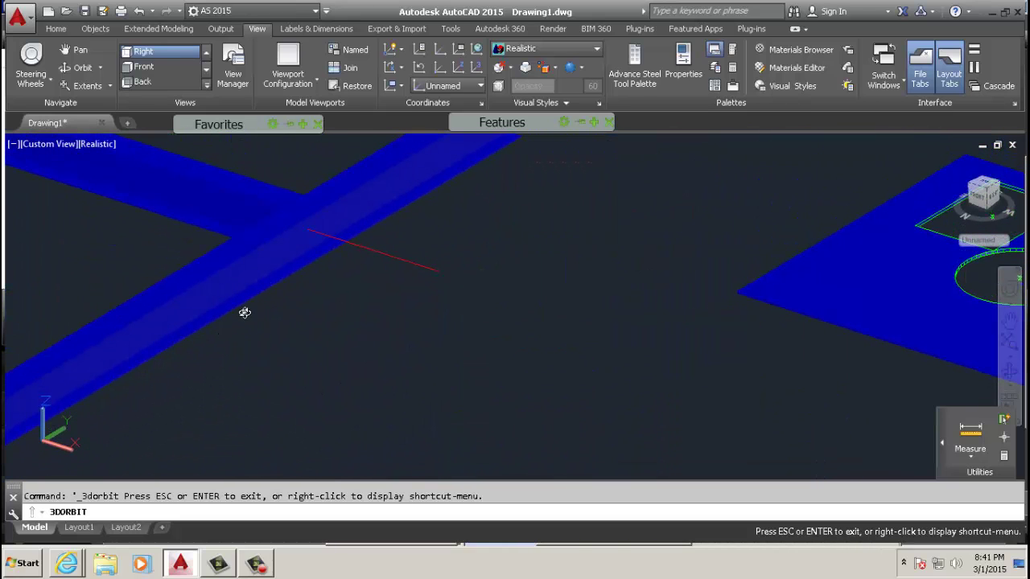
right_click(360, 260)
click(378, 266)
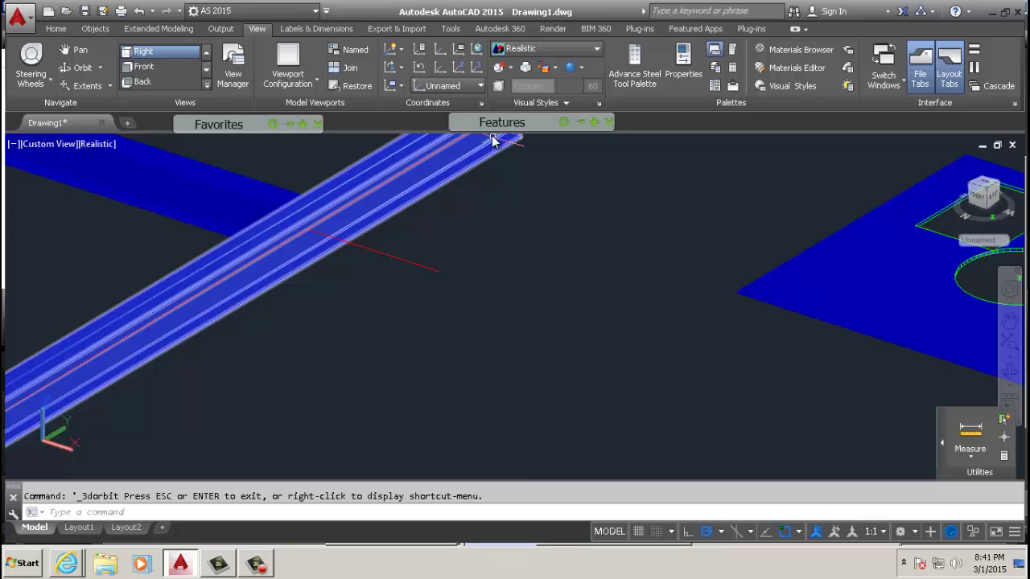
Examine the commands in the Advance Steel tool palette categories, from Quick views and Selection filters through UCS and Tools to Modify.
click(545, 161)
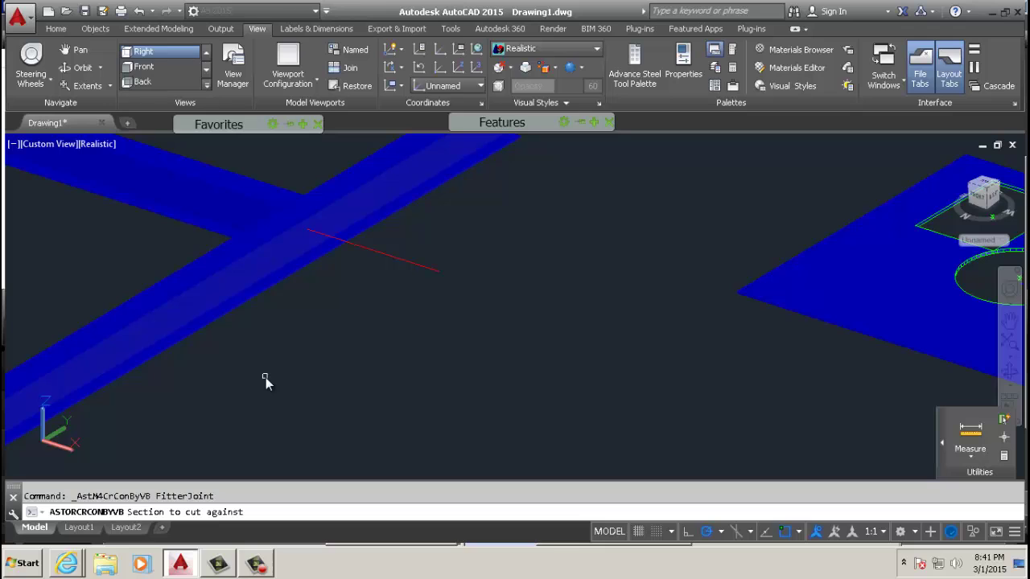
key(Escape)
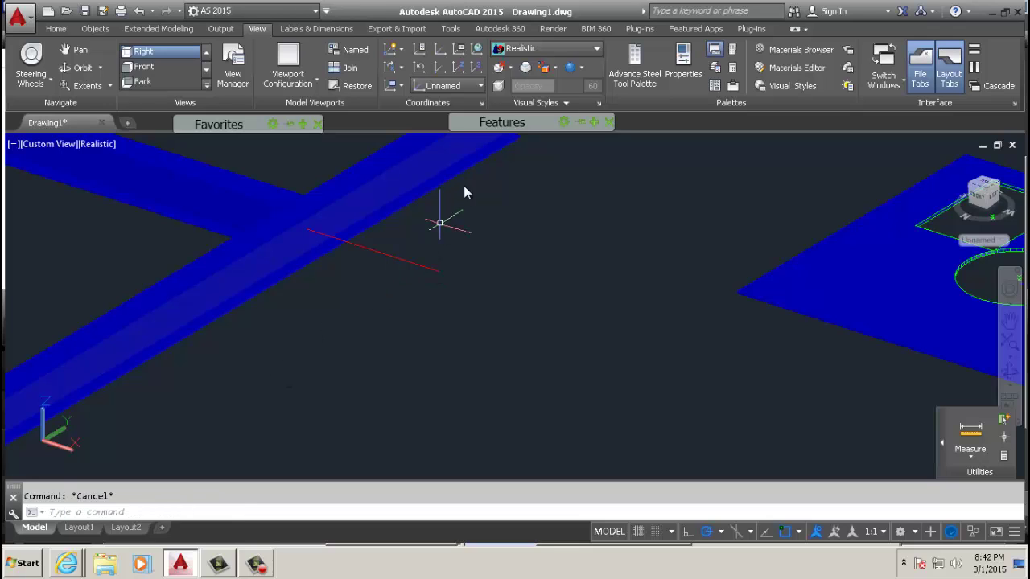
mouse_move(517, 129)
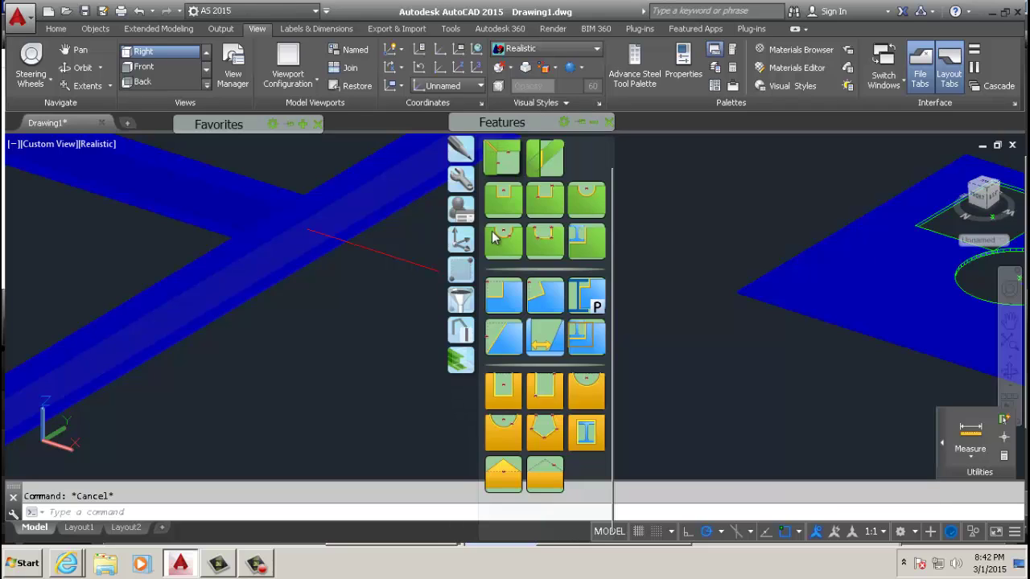
click(462, 331)
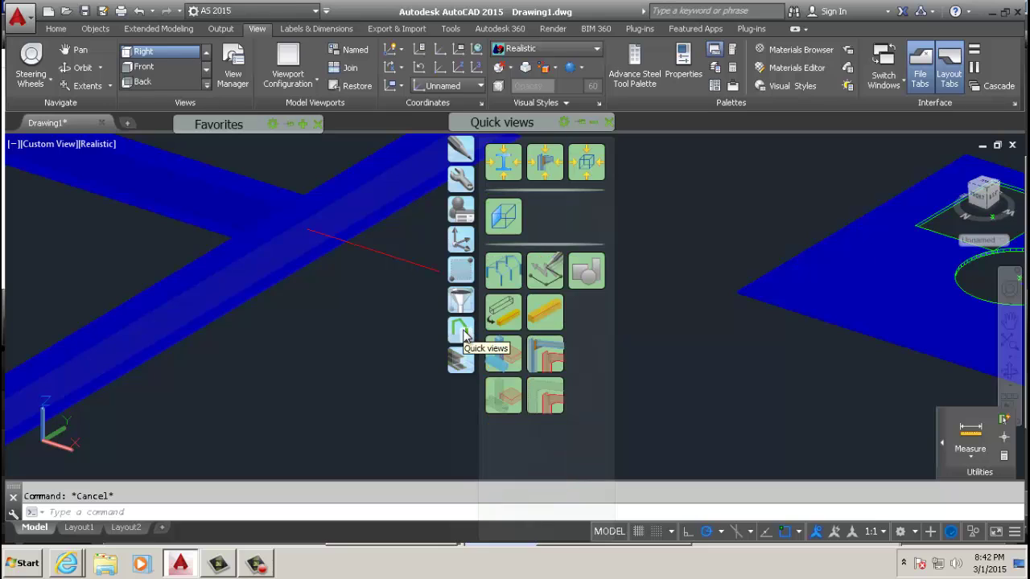
click(461, 300)
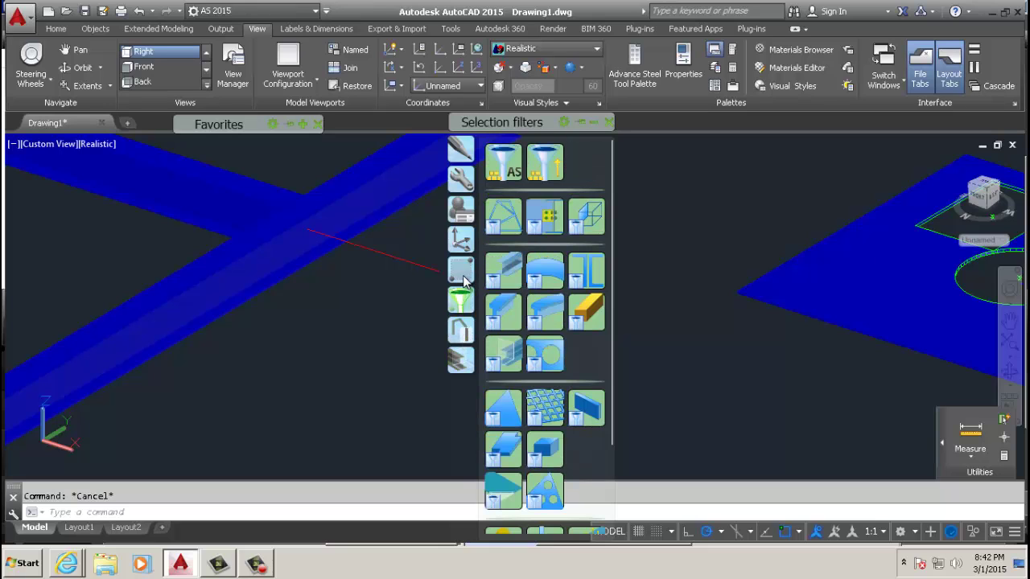
click(461, 271)
click(461, 239)
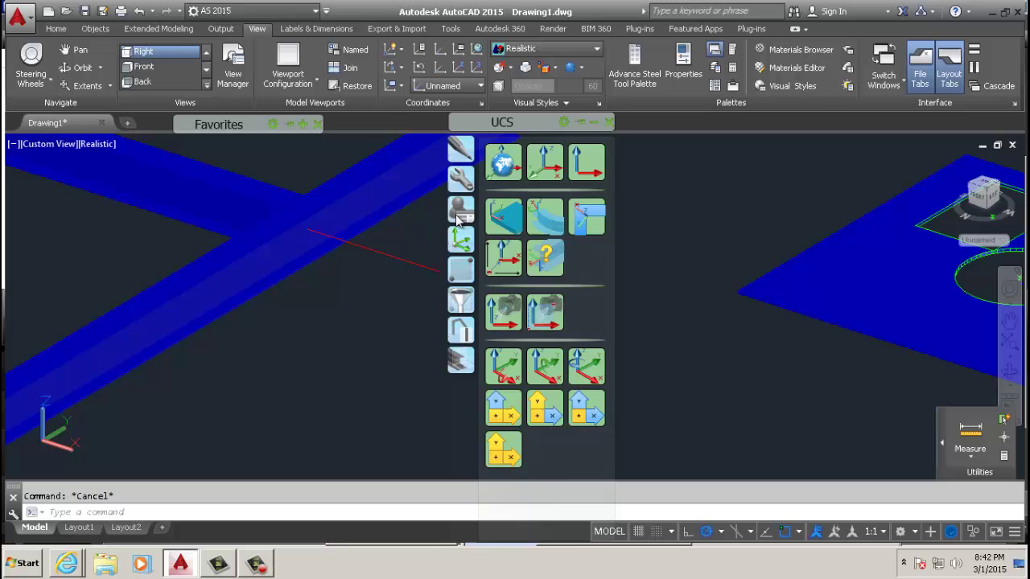
click(460, 211)
click(461, 180)
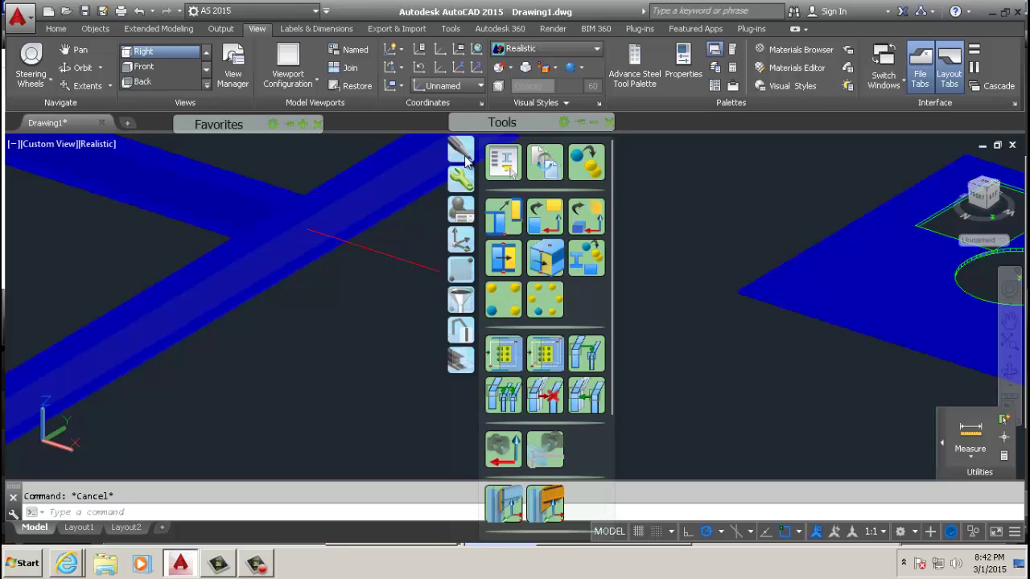
click(465, 157)
Place the UCS at the first beam's near end using the object's coordinate system, with X along the beam and Y pointing down.
click(462, 245)
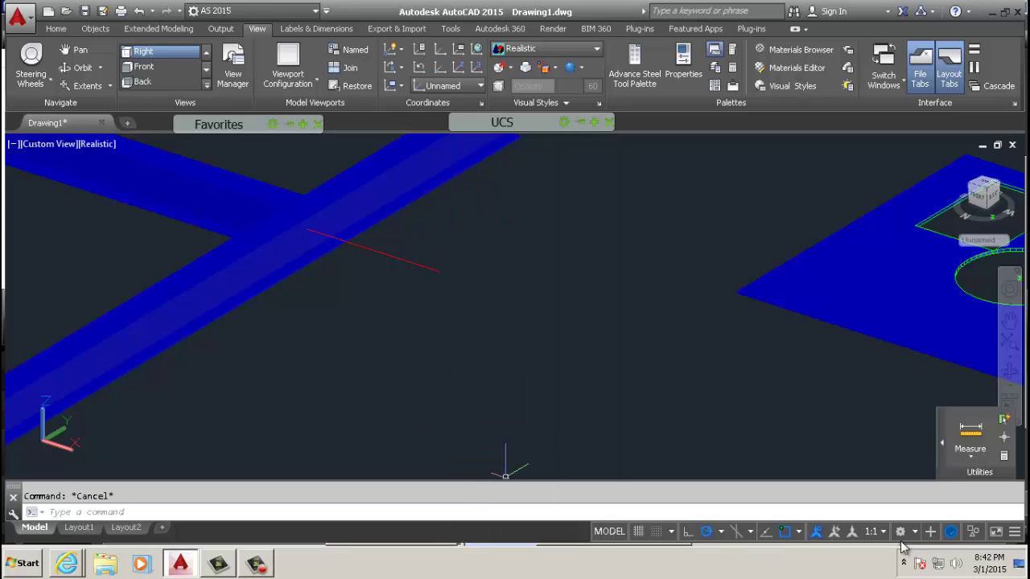
click(471, 170)
mouse_move(505, 127)
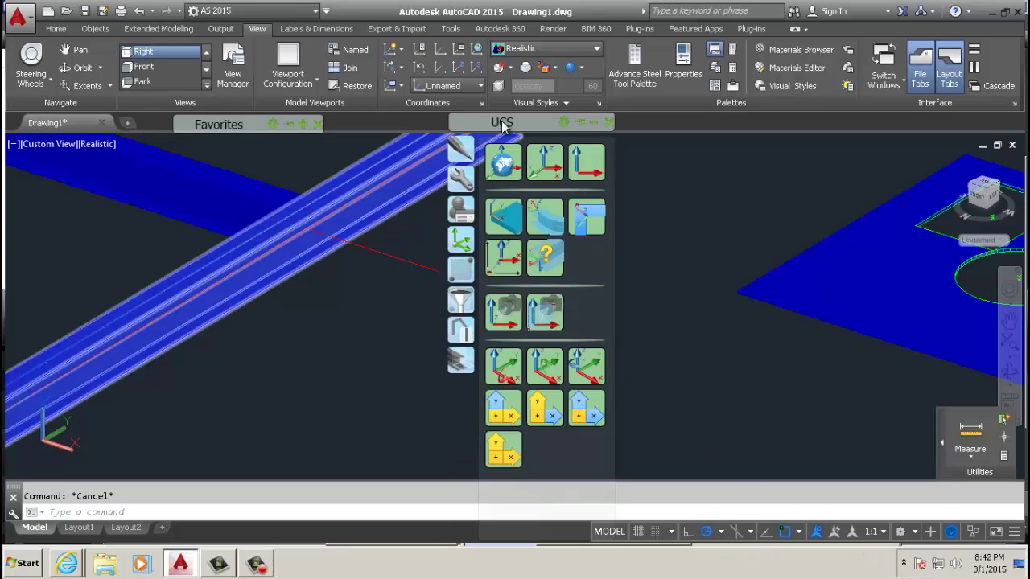
click(495, 221)
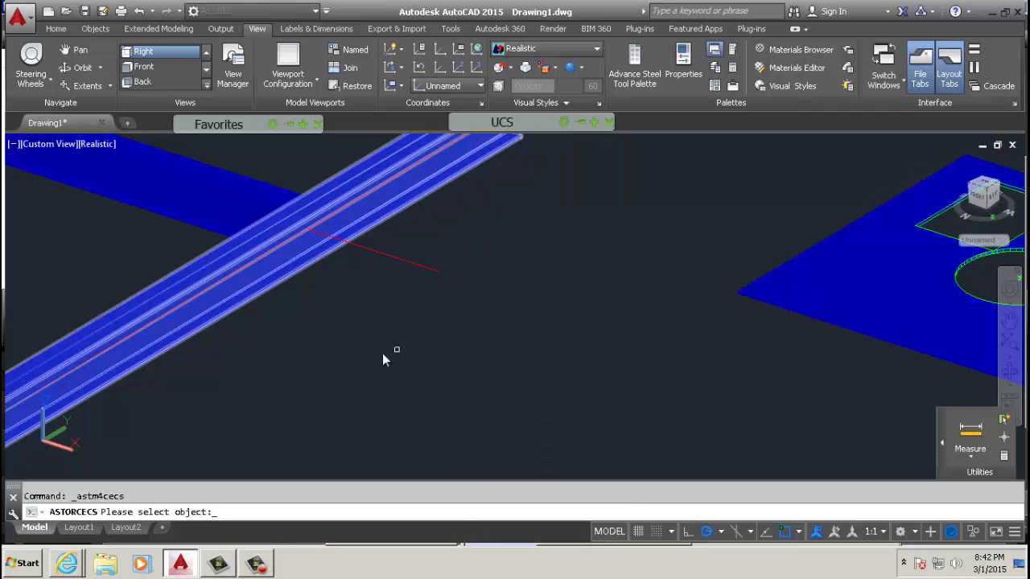
scroll(215, 390, down, 5)
middle_drag(227, 383, 356, 326)
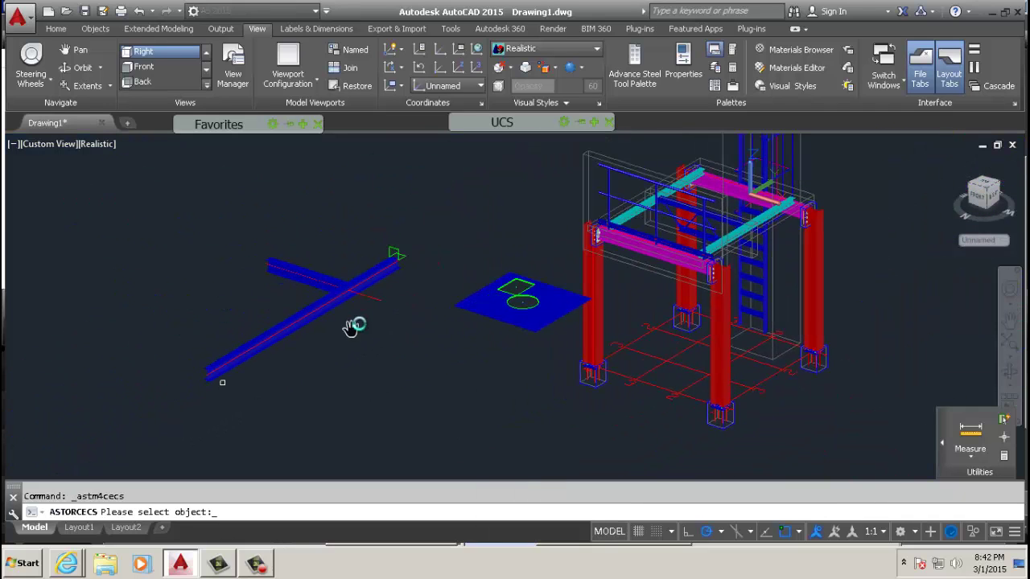
scroll(204, 368, up, 5)
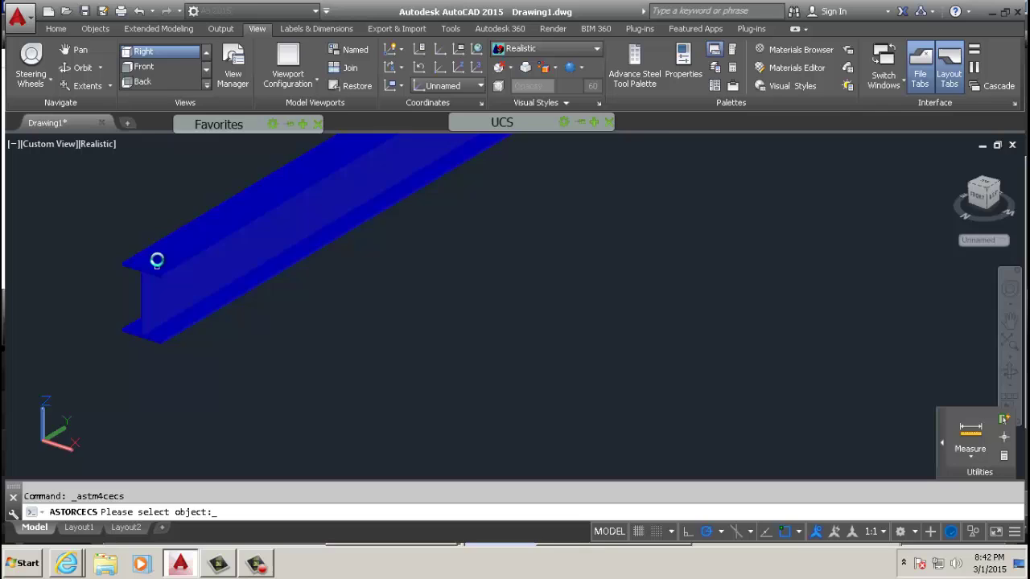
scroll(149, 277, up, 3)
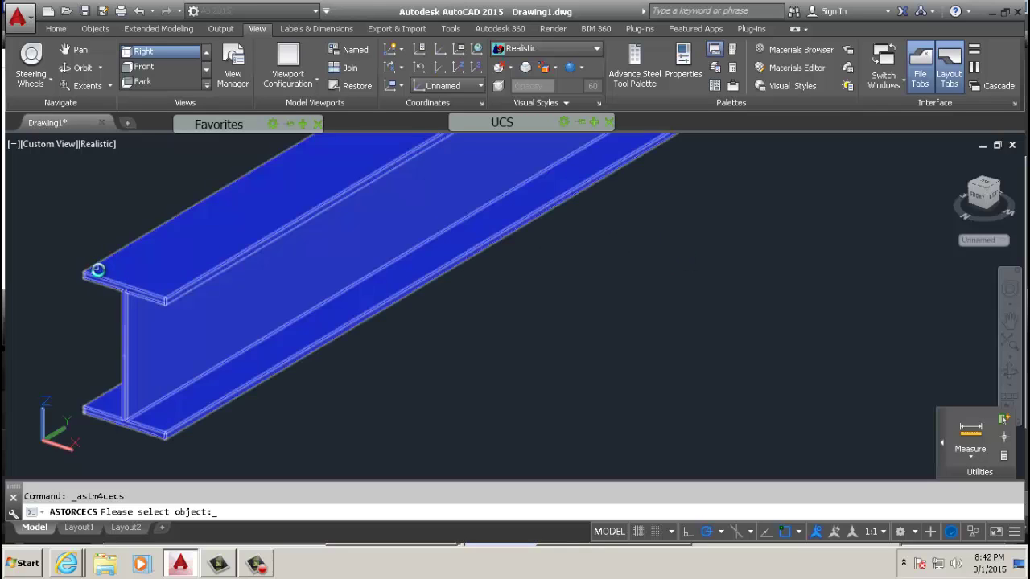
click(141, 262)
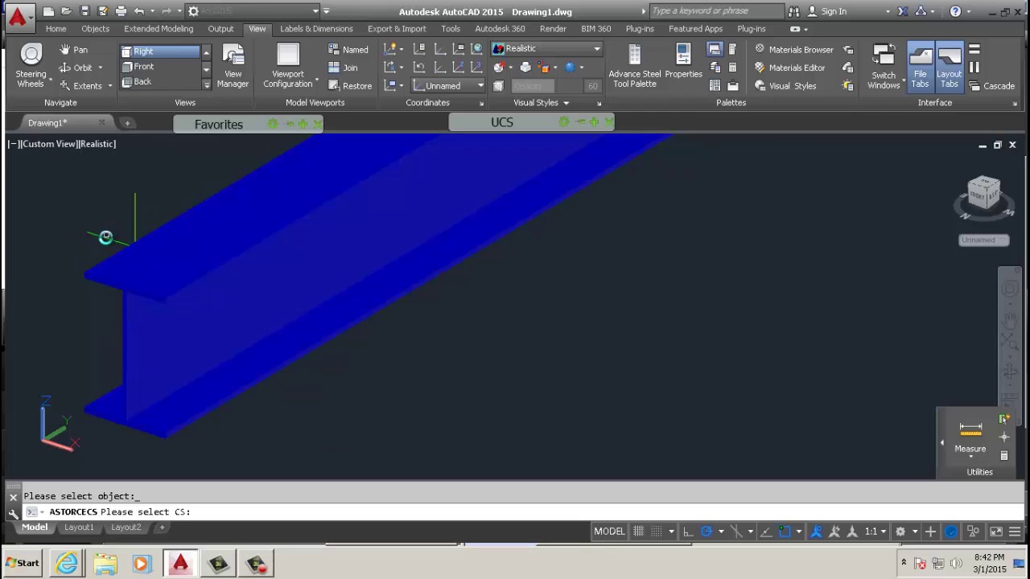
click(103, 236)
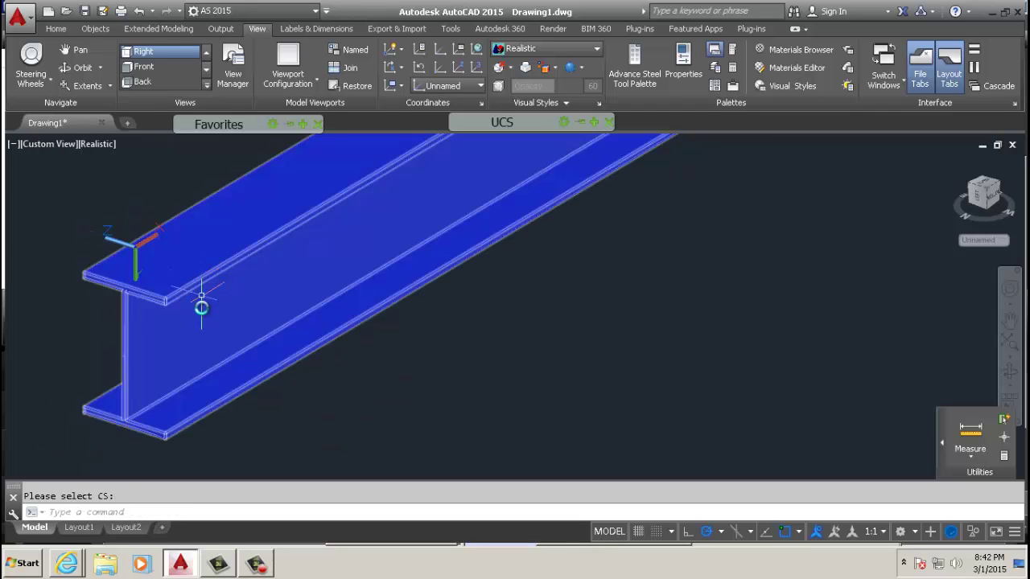
Rotate the UCS around its X, Y and Z axes until Z points upward and X runs along the beam.
scroll(115, 278, up, 3)
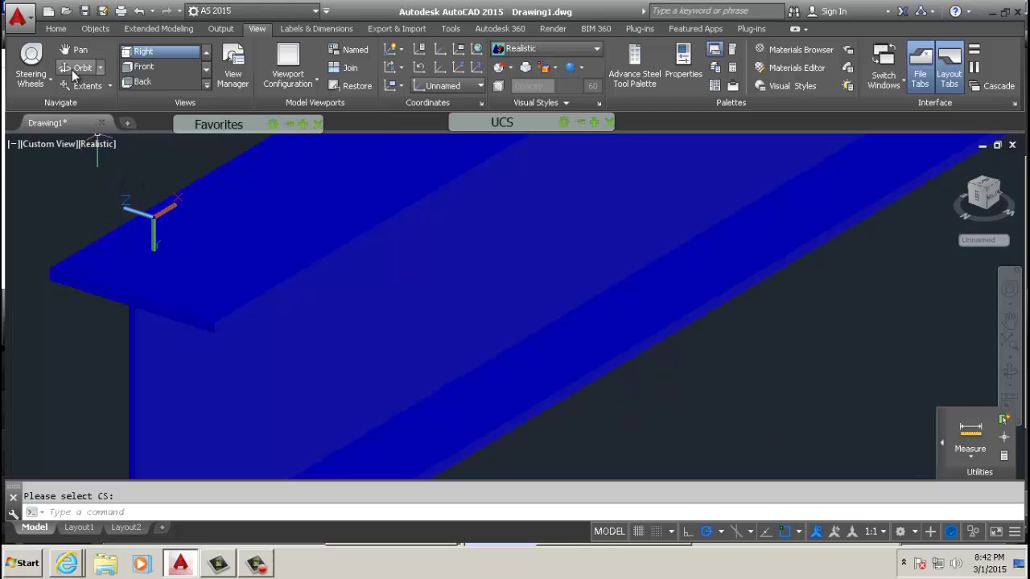
click(76, 67)
drag(161, 278, 455, 258)
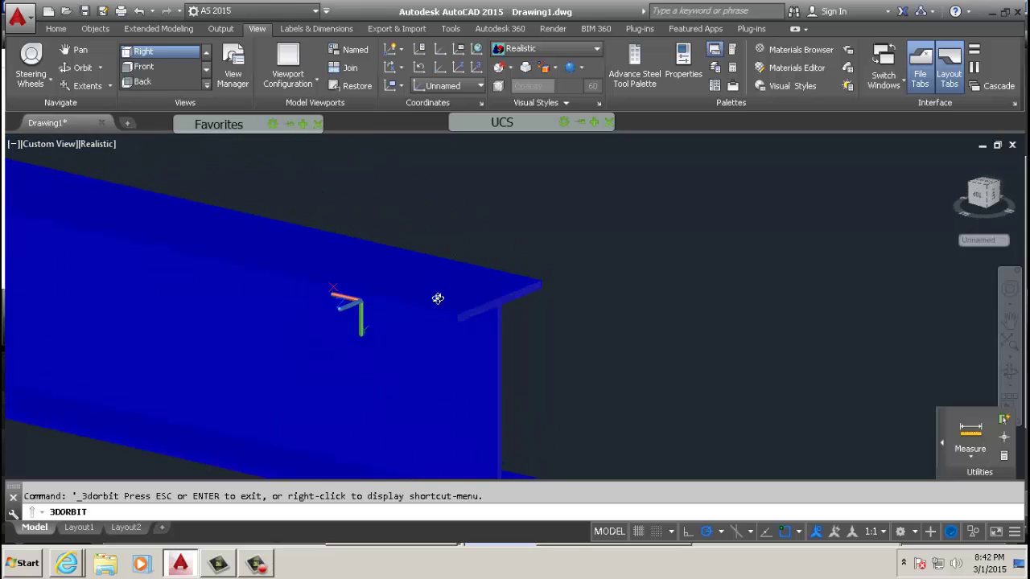
drag(438, 298, 429, 327)
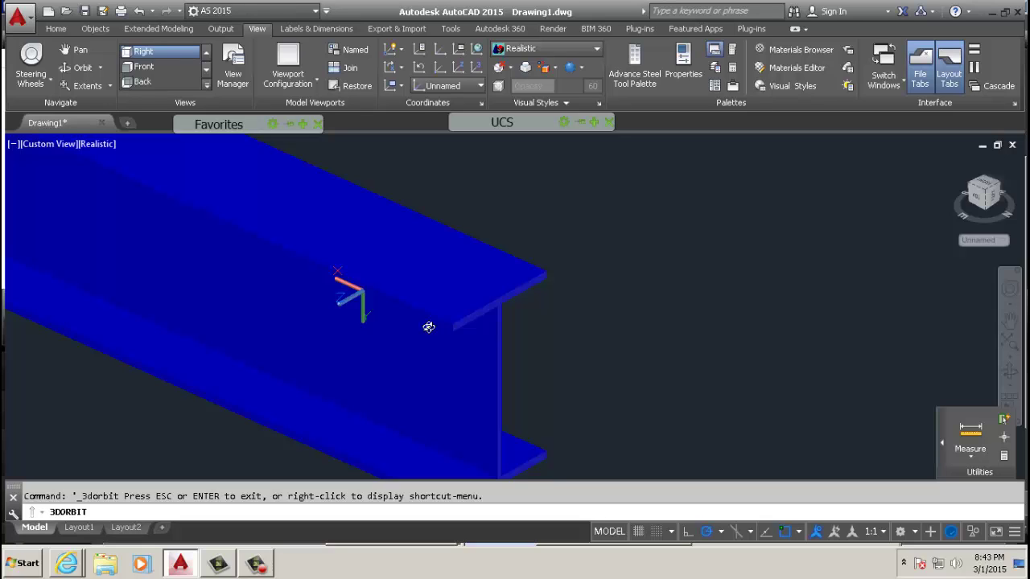
right_click(437, 272)
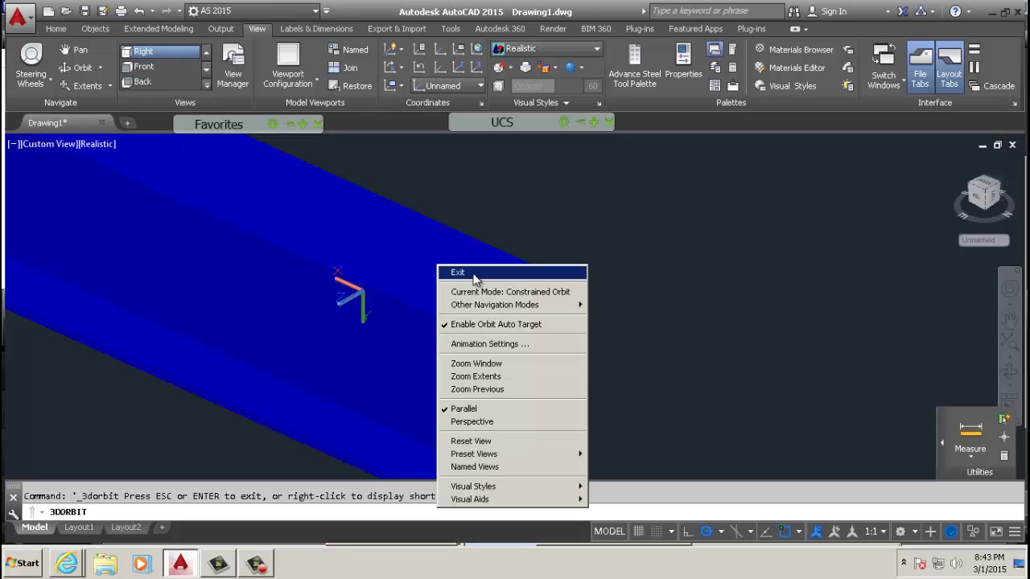
click(449, 274)
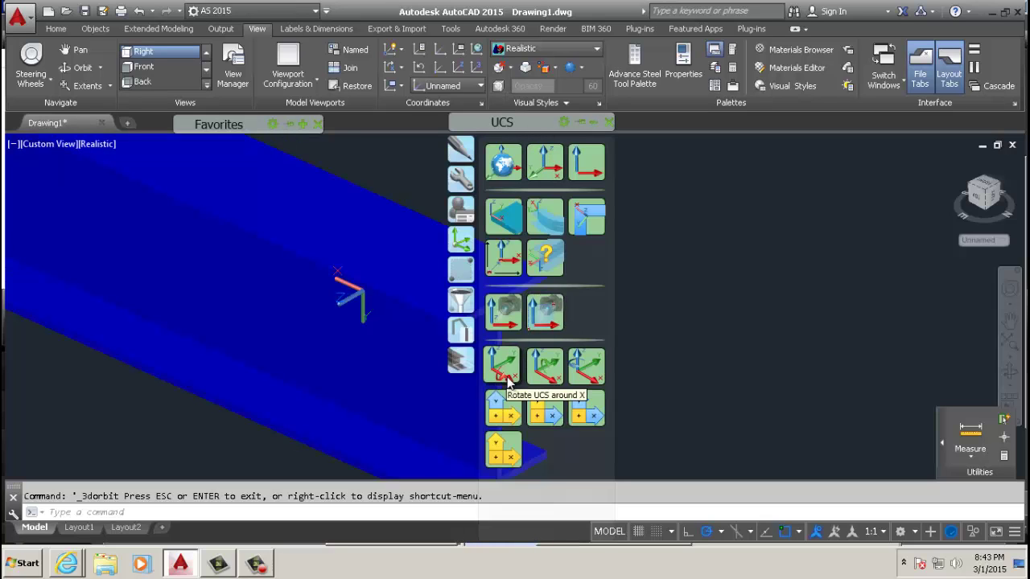
click(507, 379)
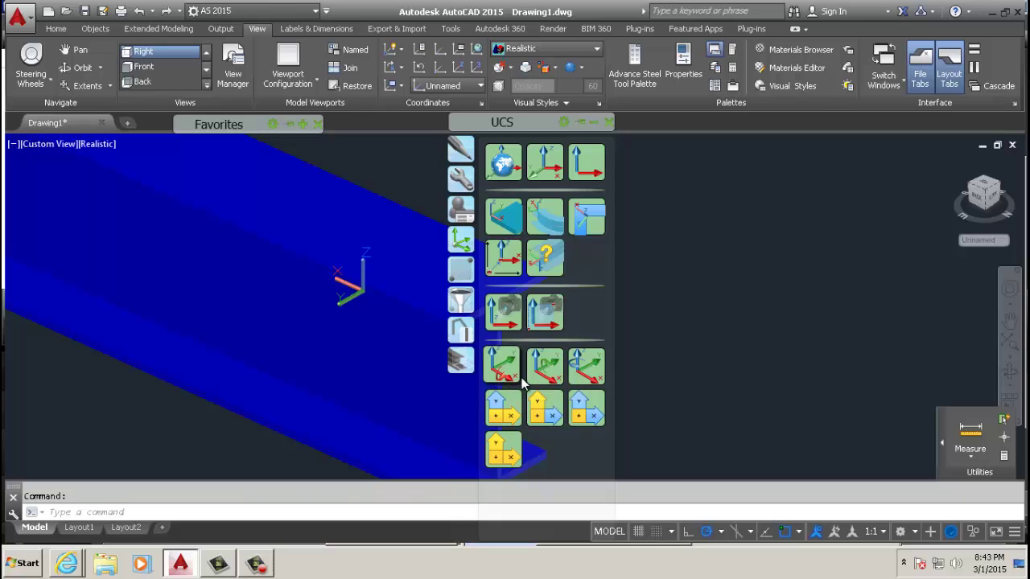
click(515, 378)
click(587, 368)
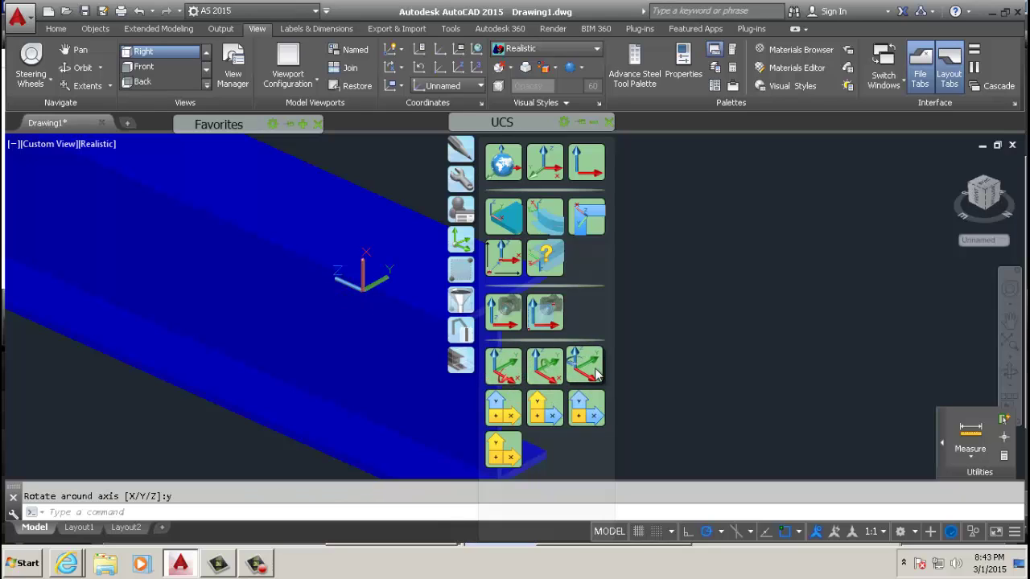
click(595, 370)
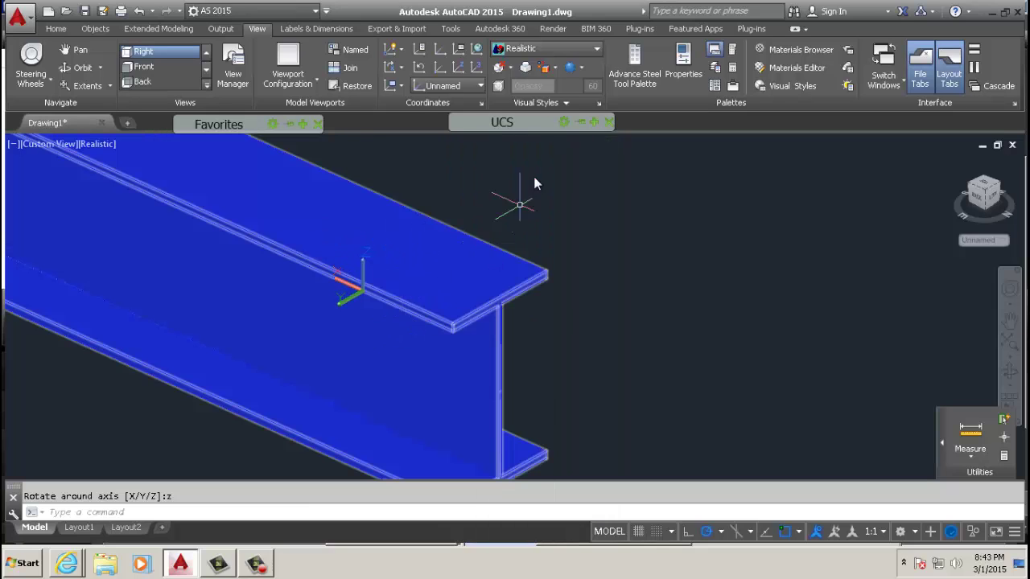
Add a Bolts on beam gauge connection to the first beam's upper flange, keeping 2 bolts on one side of the first gauge line.
mouse_move(533, 129)
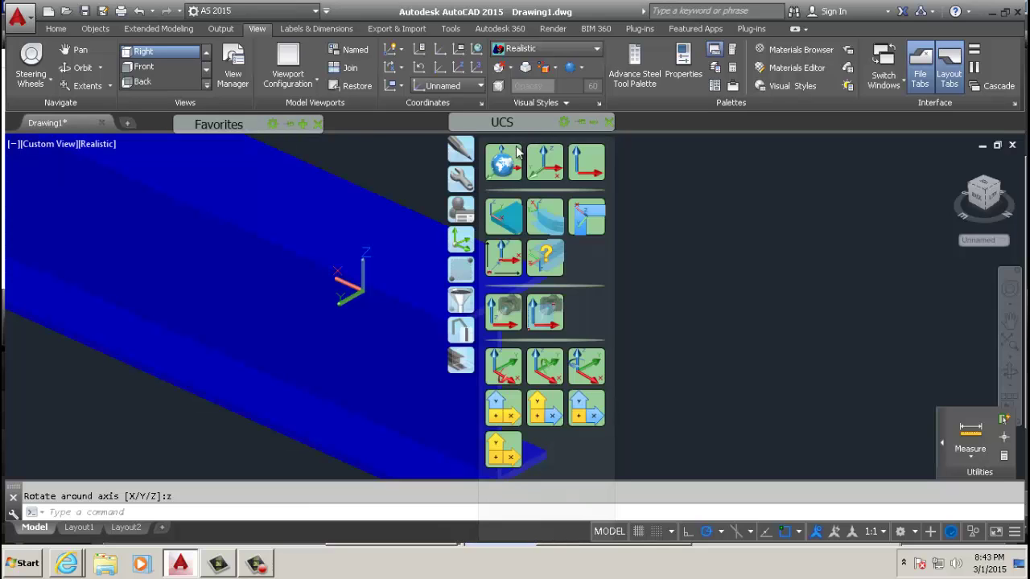
click(463, 160)
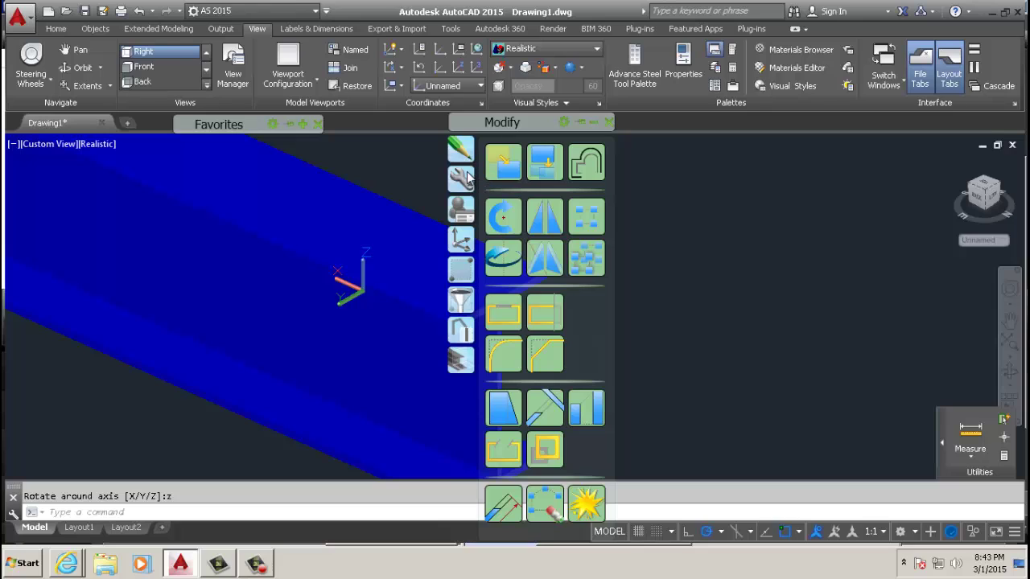
click(463, 182)
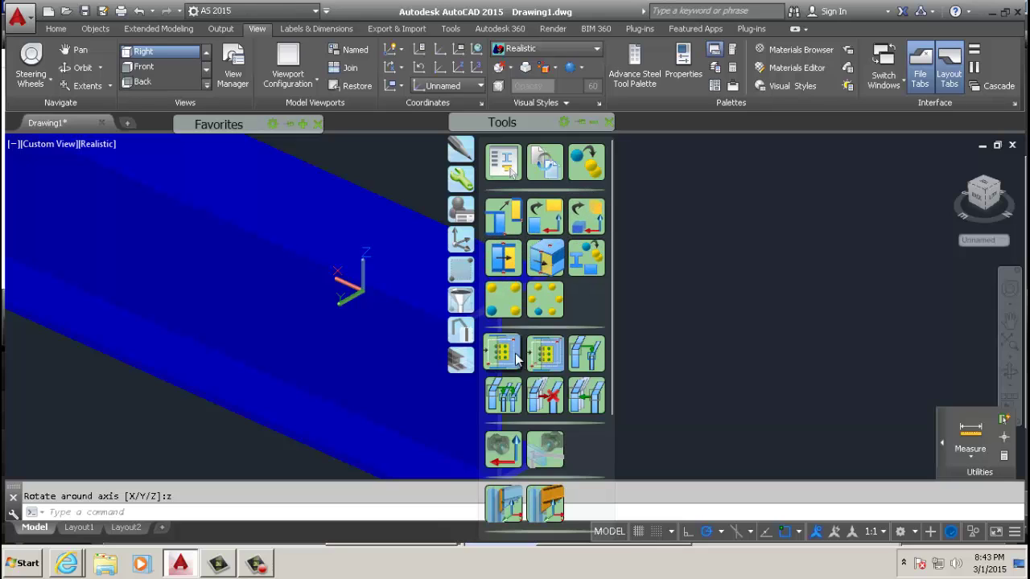
click(462, 214)
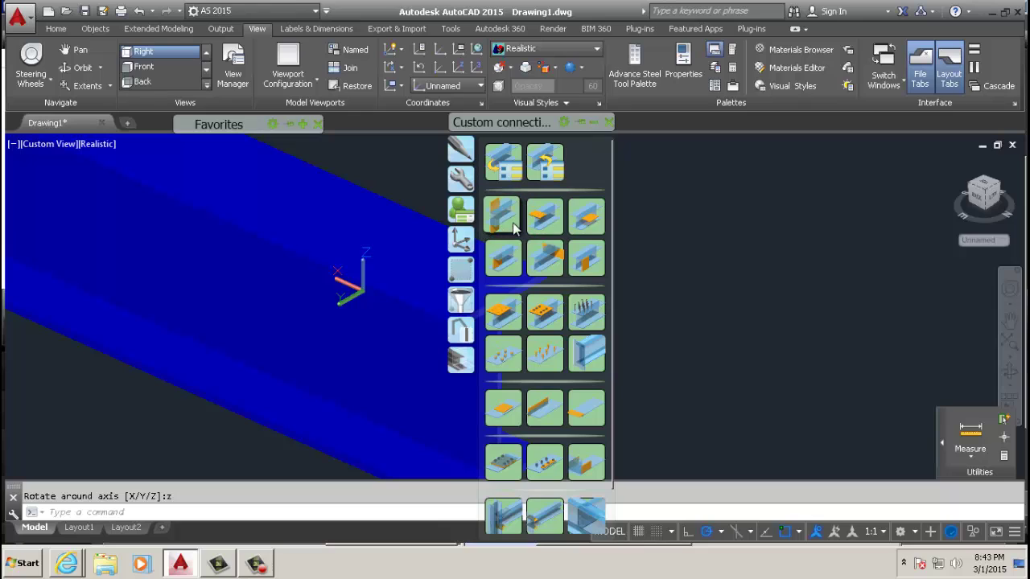
scroll(545, 349, down, 2)
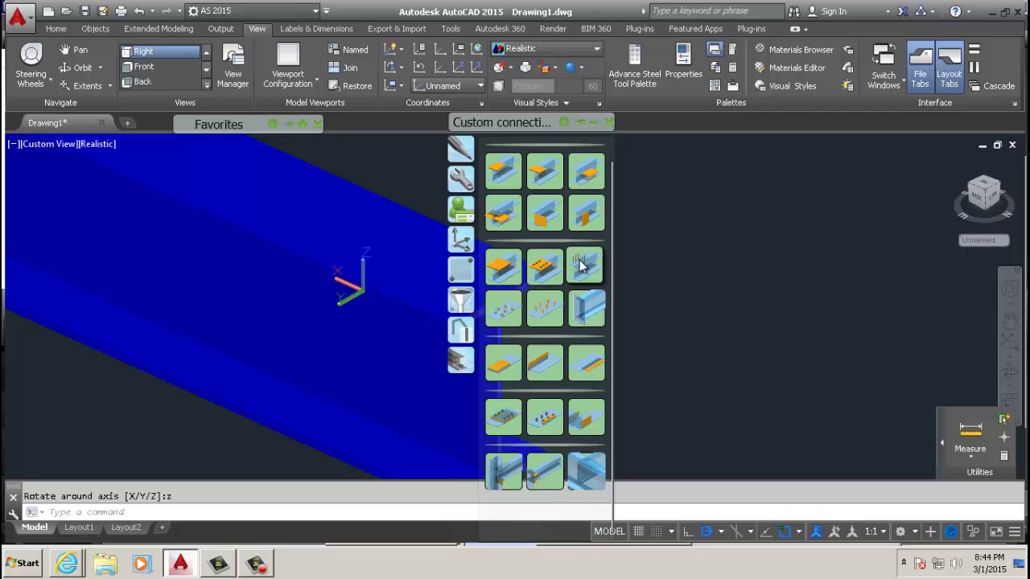
click(552, 269)
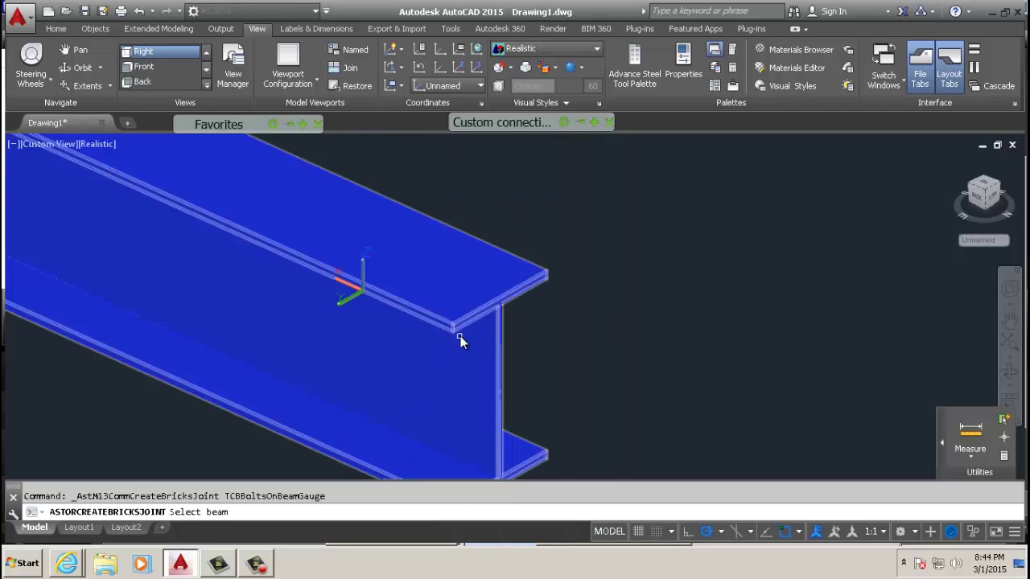
click(432, 317)
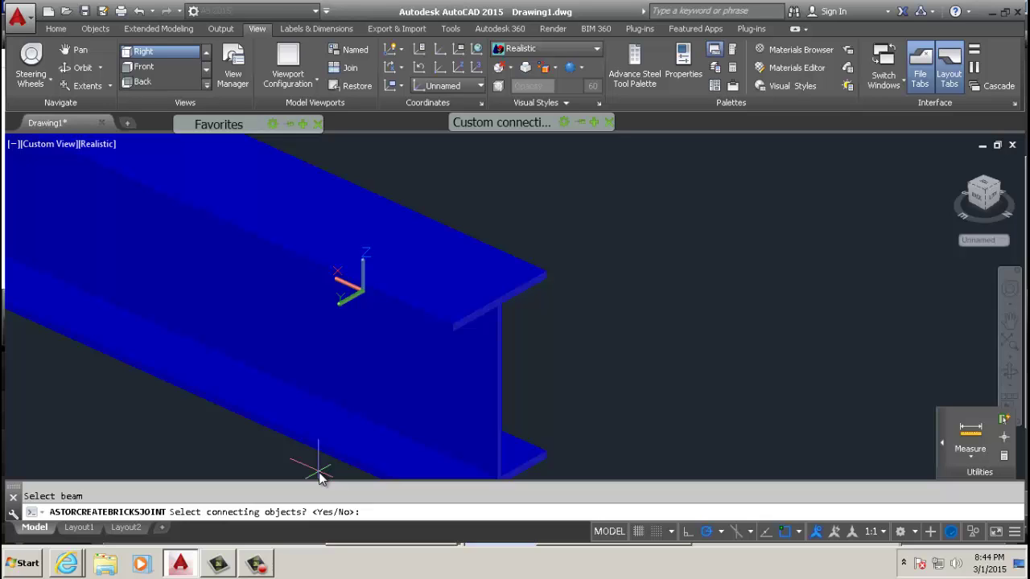
key(Return)
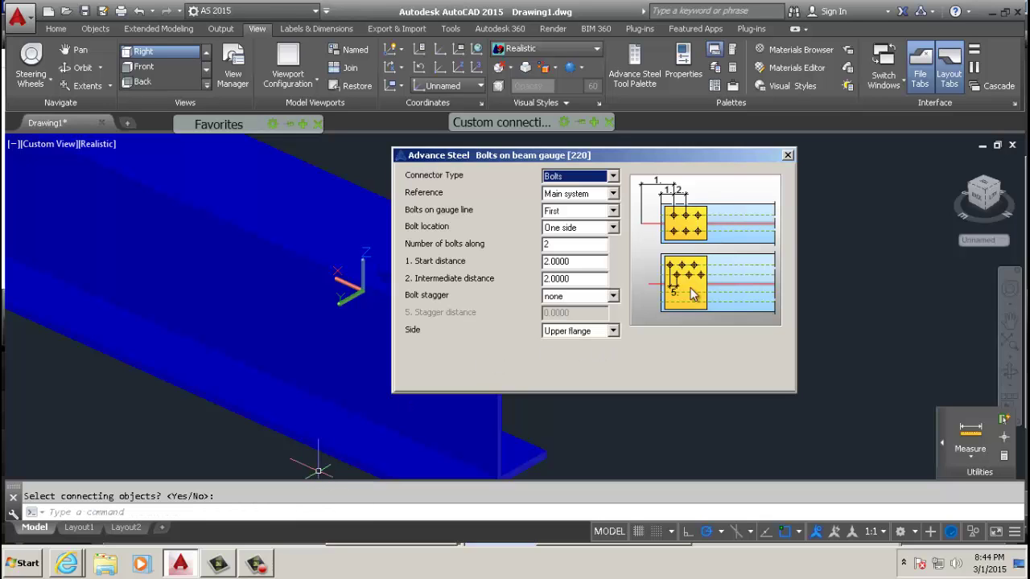
click(787, 156)
scroll(406, 290, up, 5)
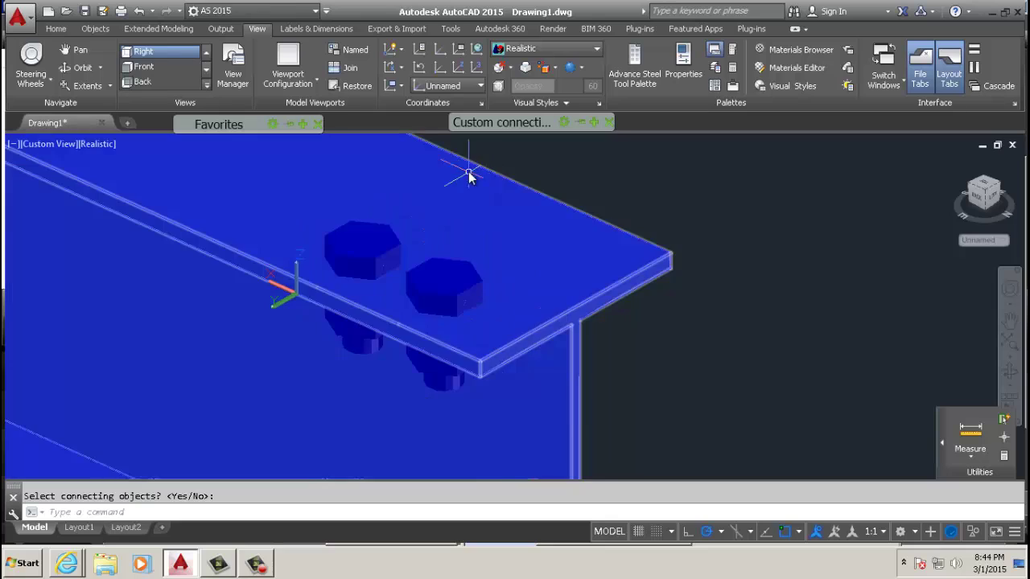
Inspect the definition settings of the bolts on the beam's upper flange.
mouse_move(505, 122)
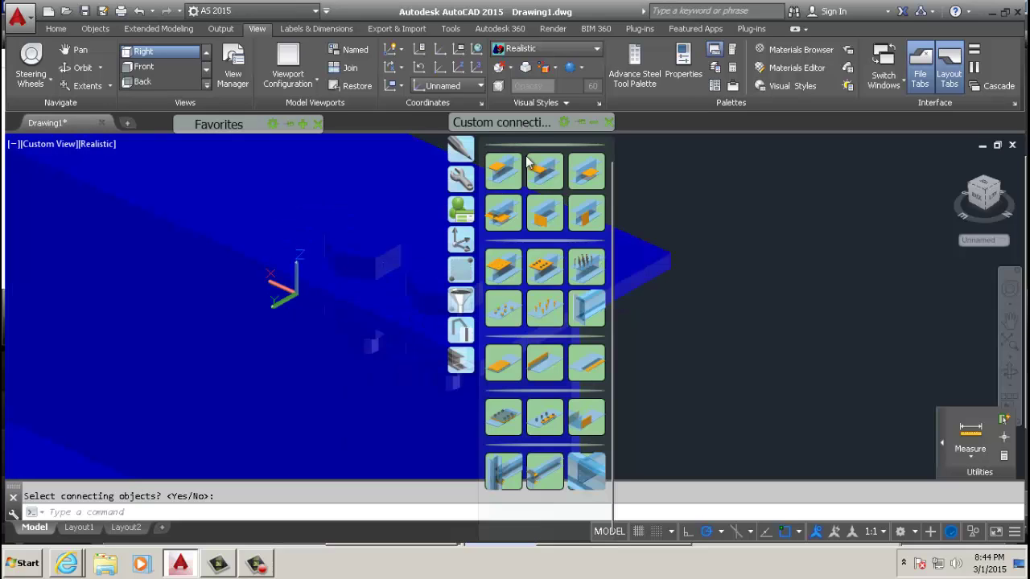
click(545, 267)
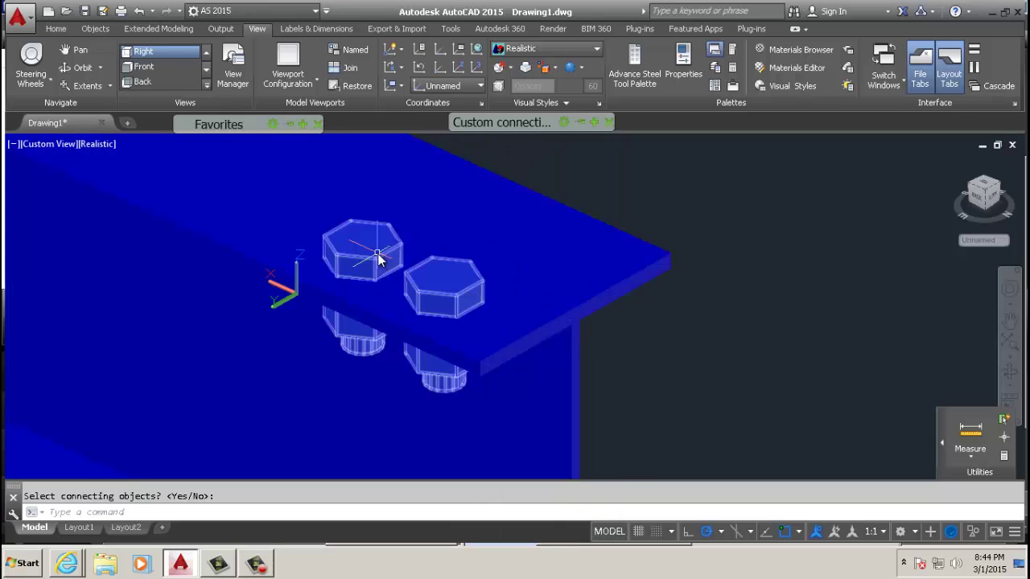
click(378, 256)
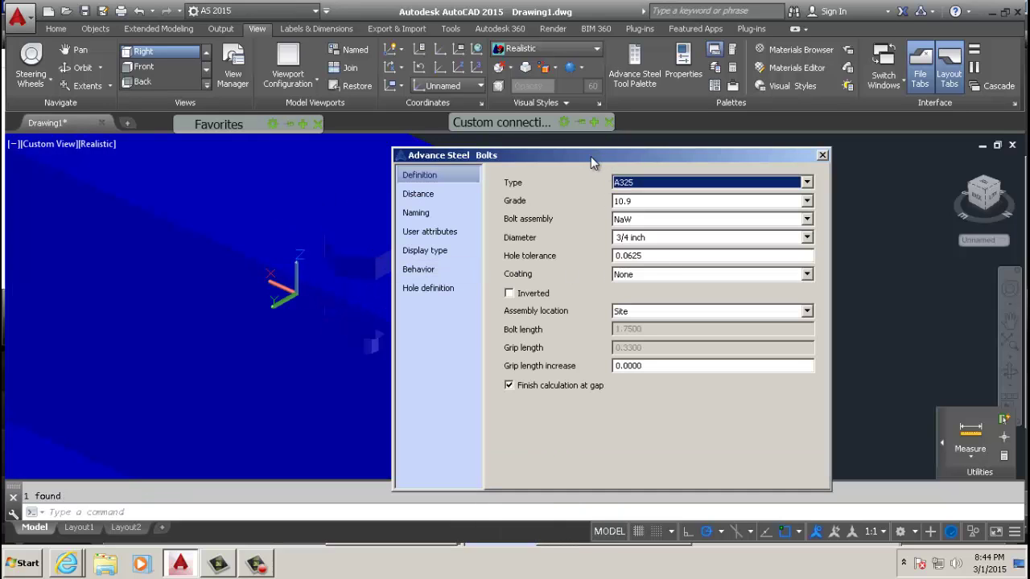
click(821, 154)
Edit the joint properties of the Bolts on beam gauge connection, setting the number of bolts along to 3.
click(574, 248)
right_click(574, 248)
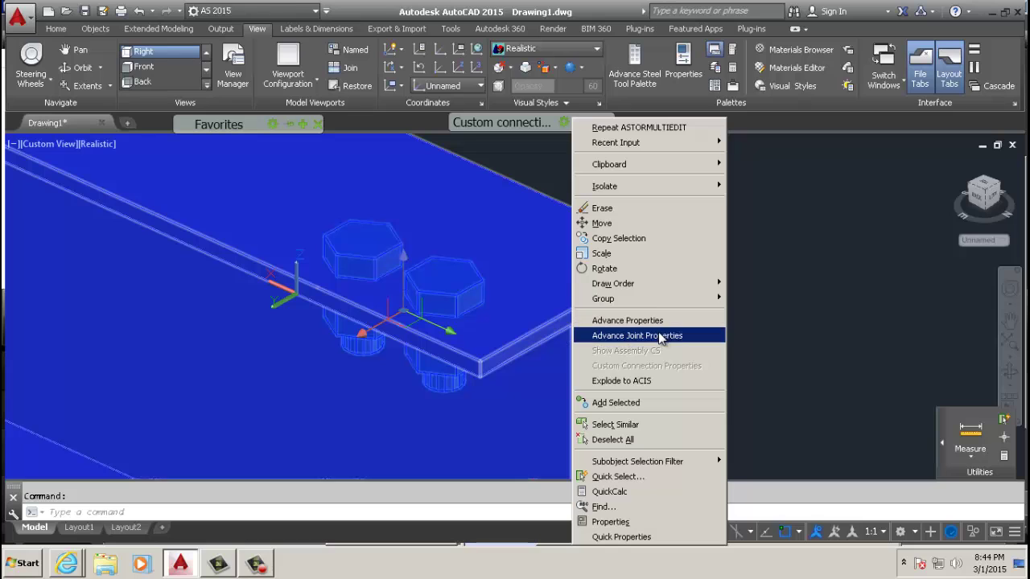
click(660, 336)
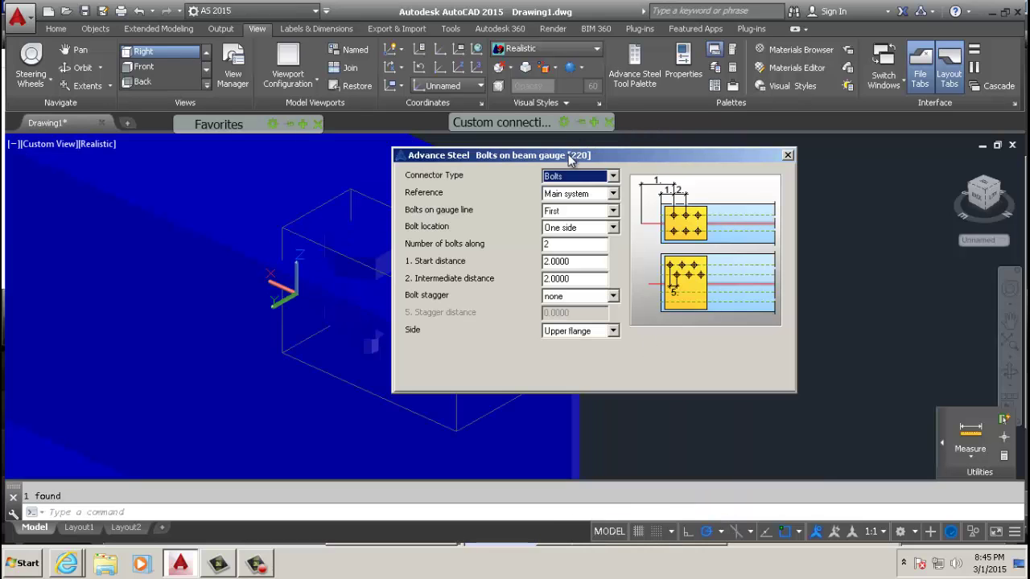
drag(569, 158, 682, 144)
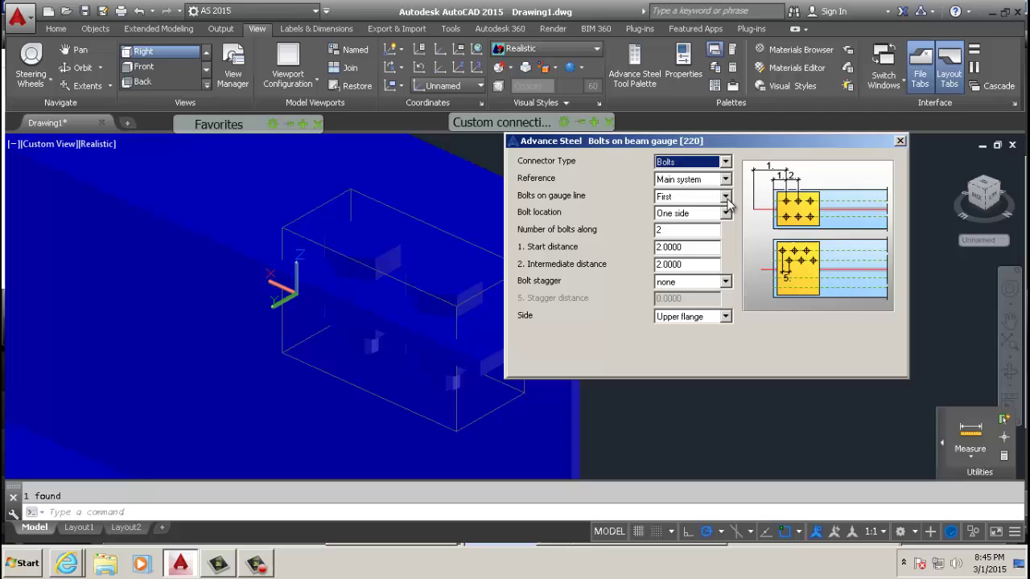
double_click(678, 230)
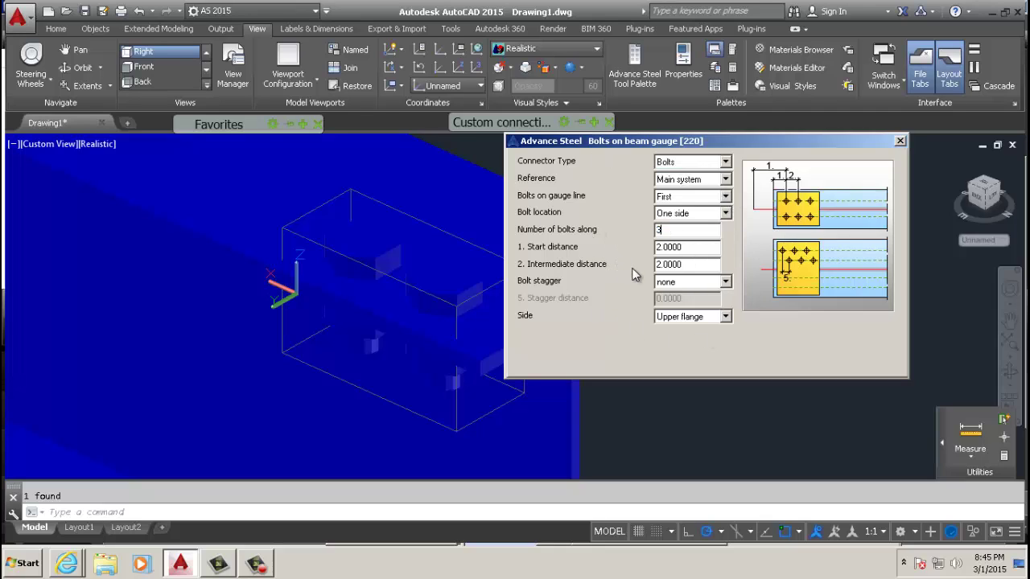
click(696, 247)
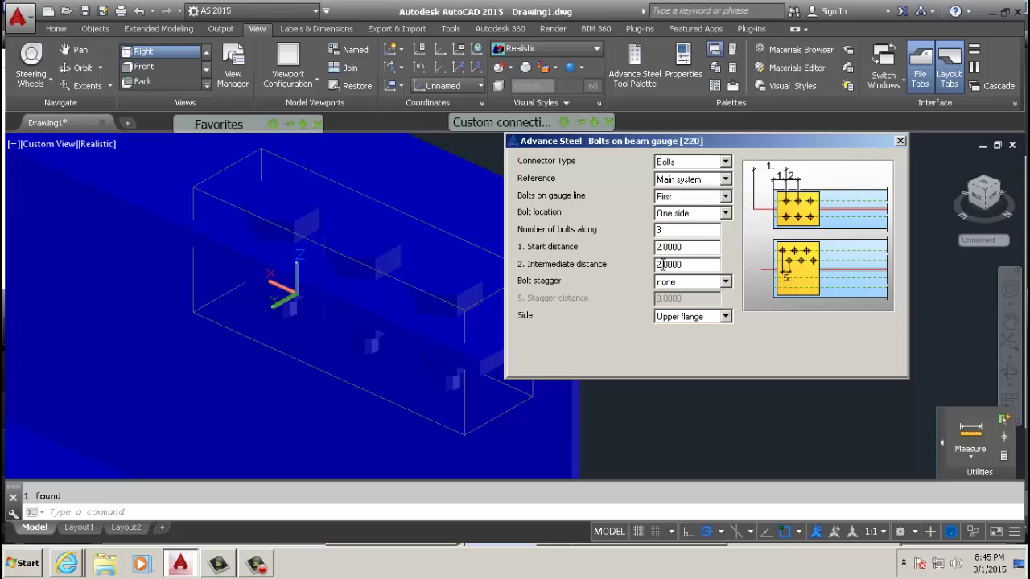
Switch the gauge bolts' side to the lower flange and finish editing the joint.
key(shift+Home)
click(707, 319)
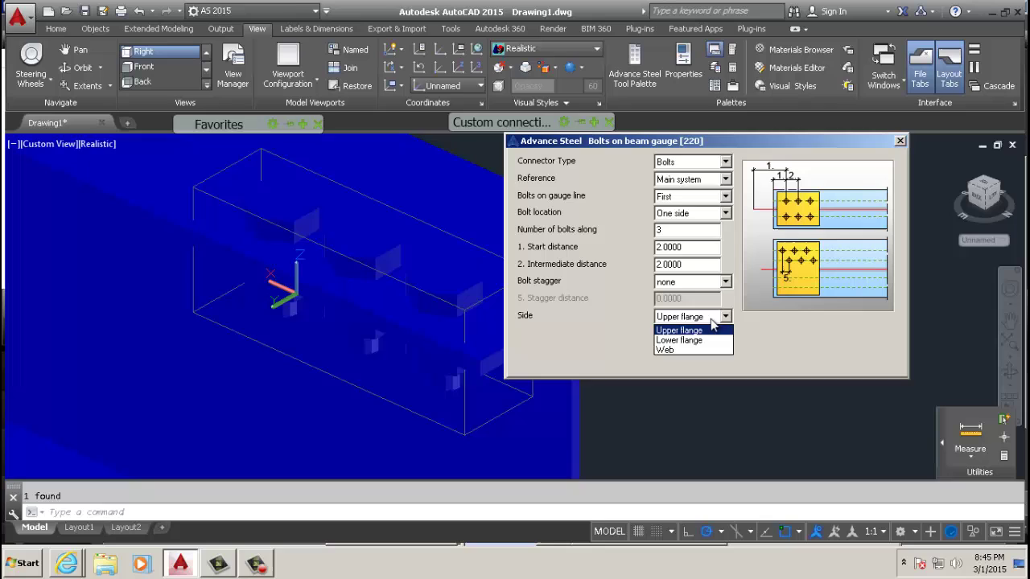
click(699, 338)
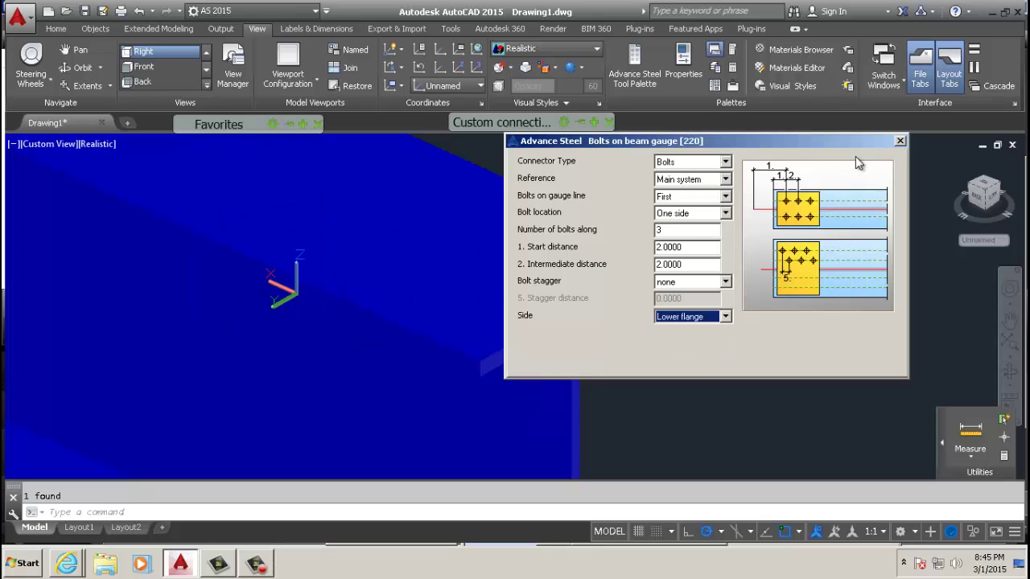
click(899, 141)
scroll(465, 403, down, 5)
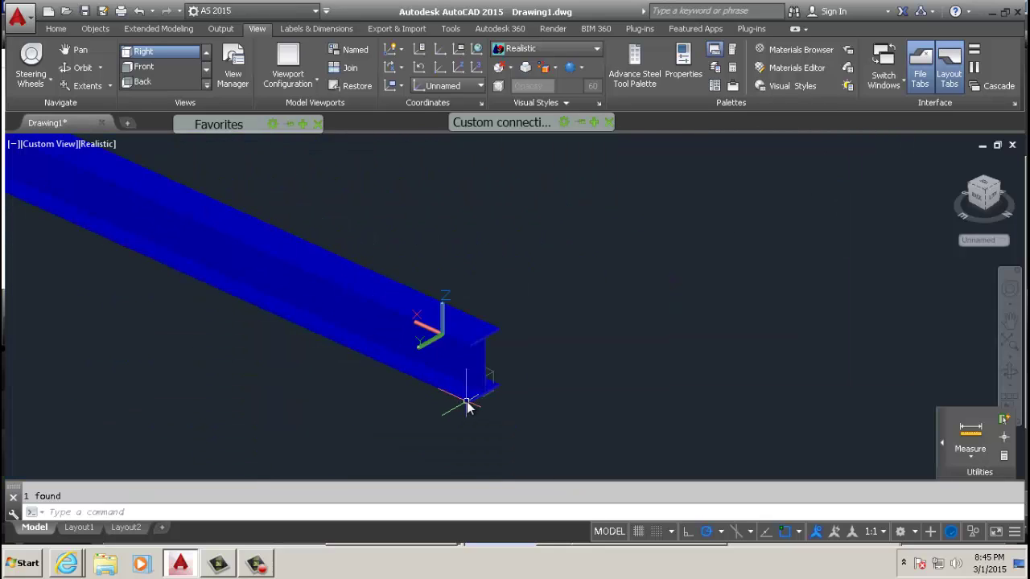
mouse_move(394, 365)
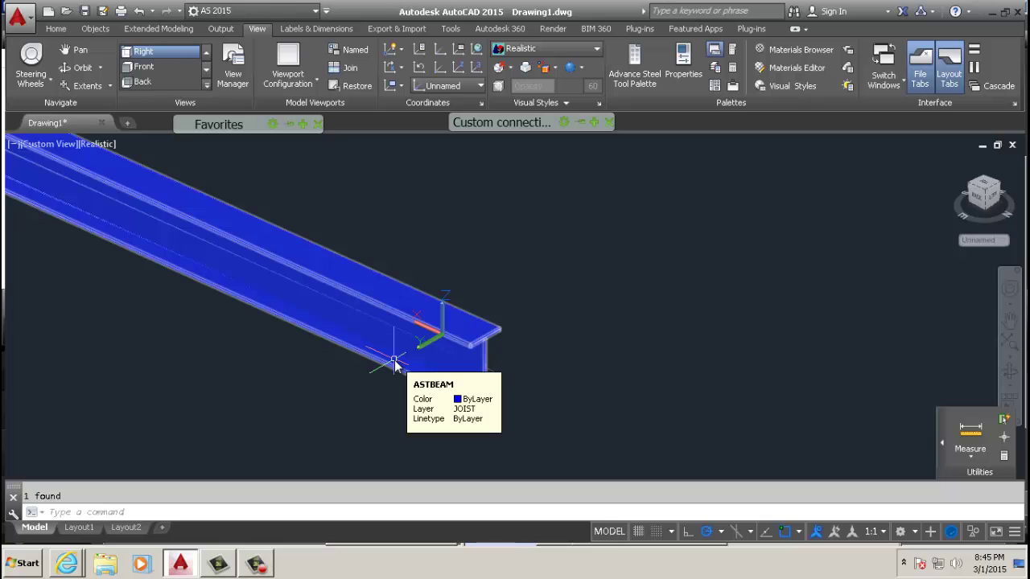
Review the tool palette categories, from Custom connections, Tools and UCS through Selection, Selection filters and Quick views to Features.
mouse_move(505, 124)
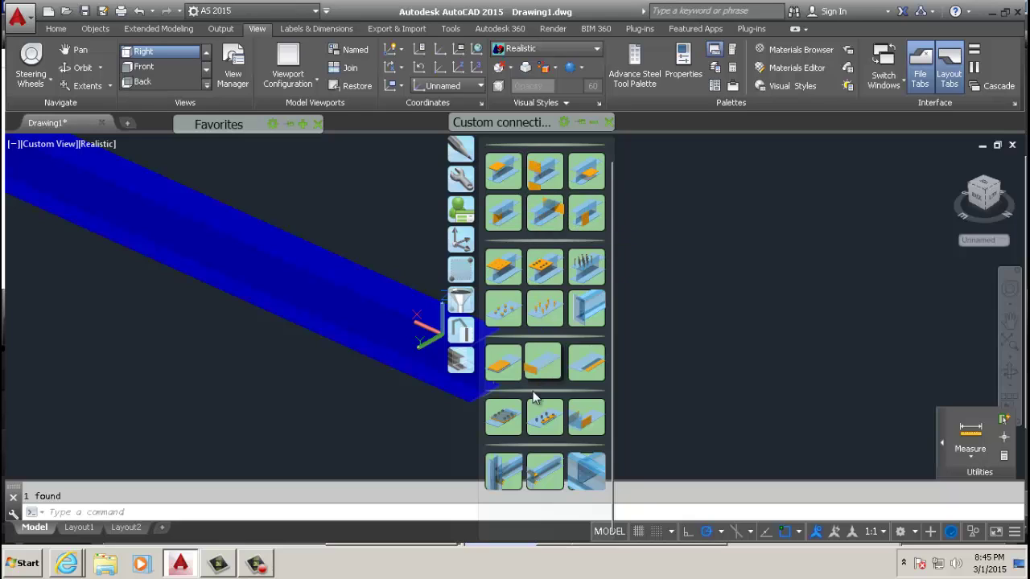
click(504, 473)
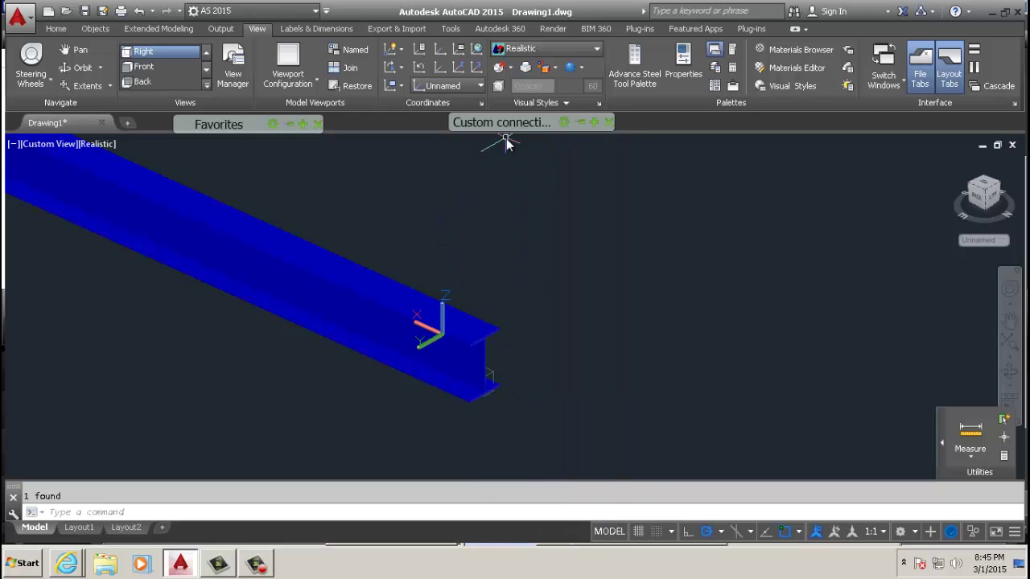
click(467, 181)
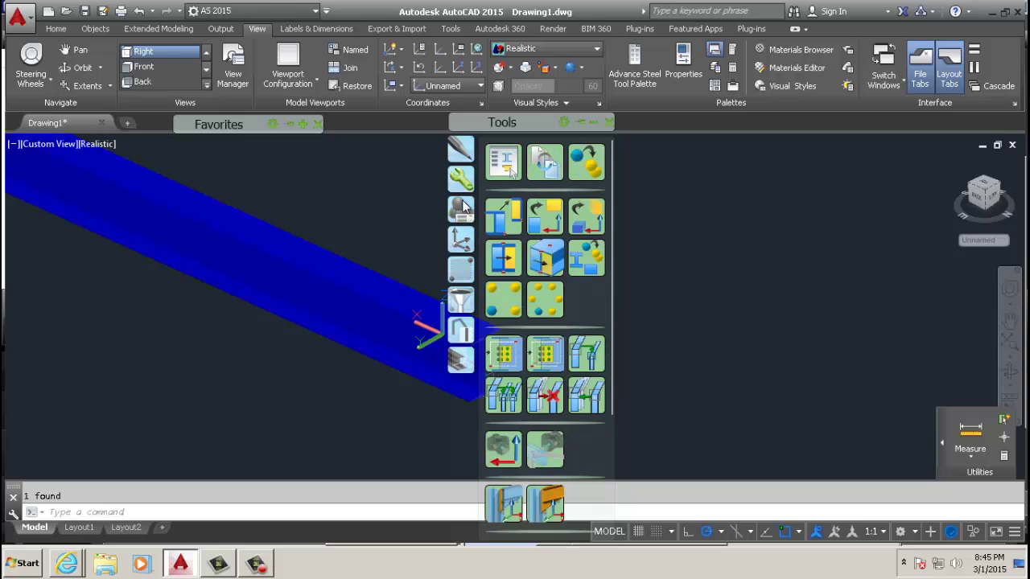
click(463, 208)
click(458, 244)
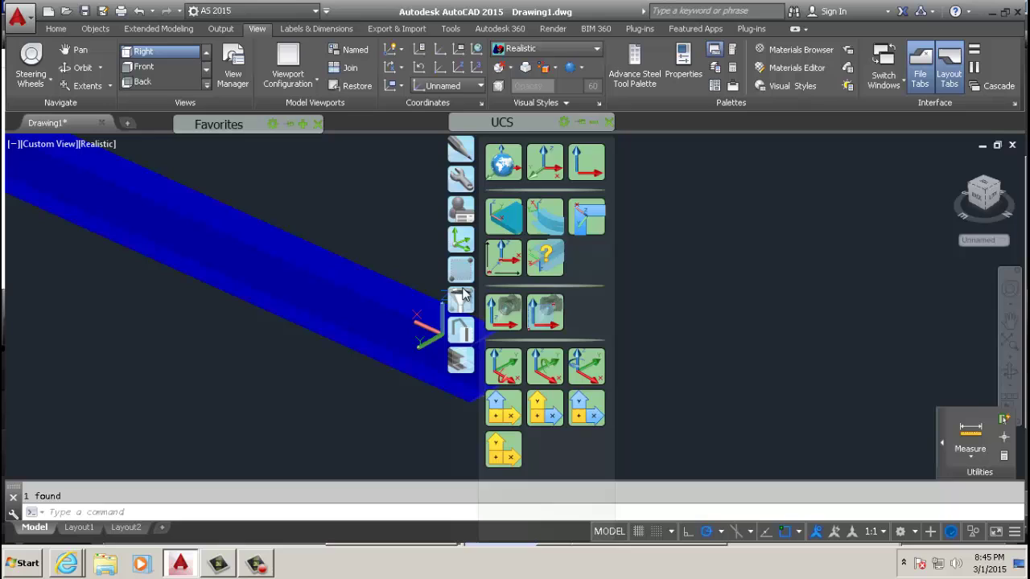
click(463, 297)
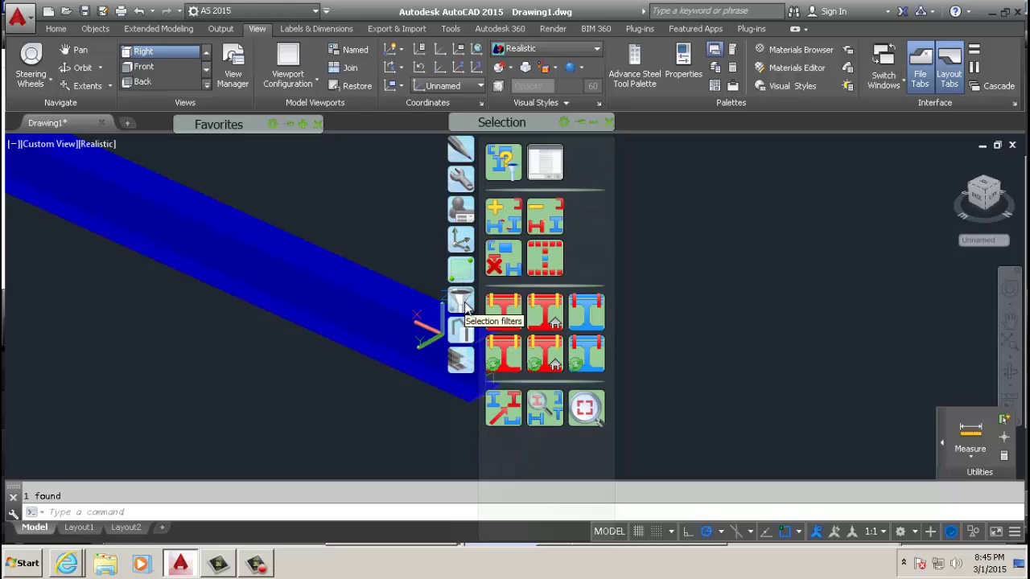
click(465, 304)
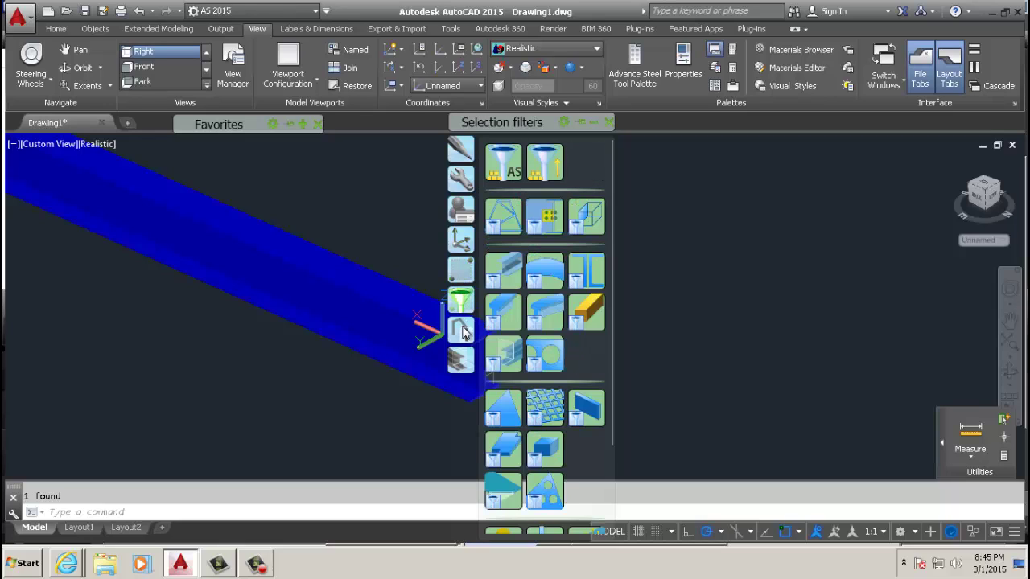
click(461, 330)
click(463, 305)
click(462, 331)
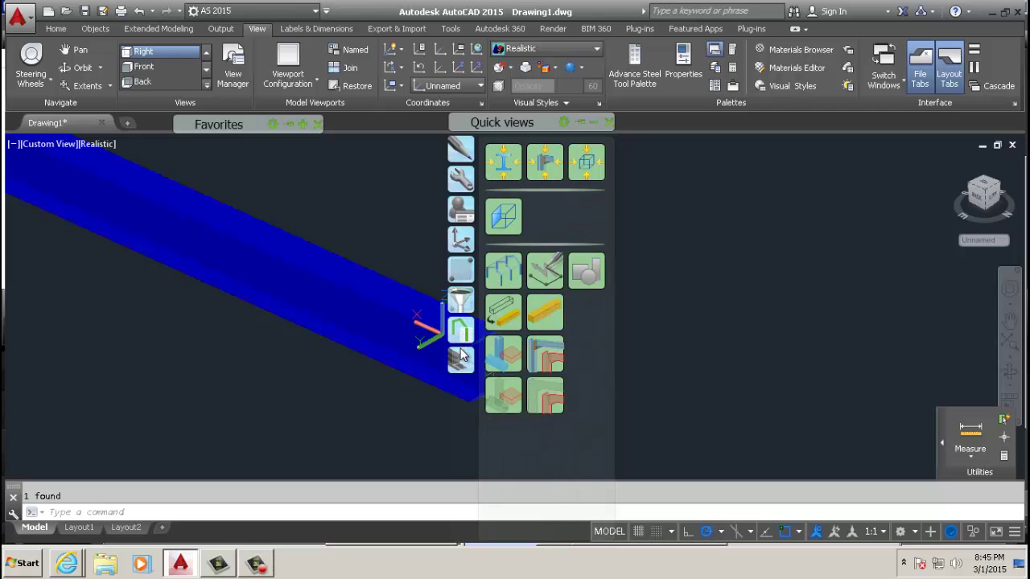
click(461, 359)
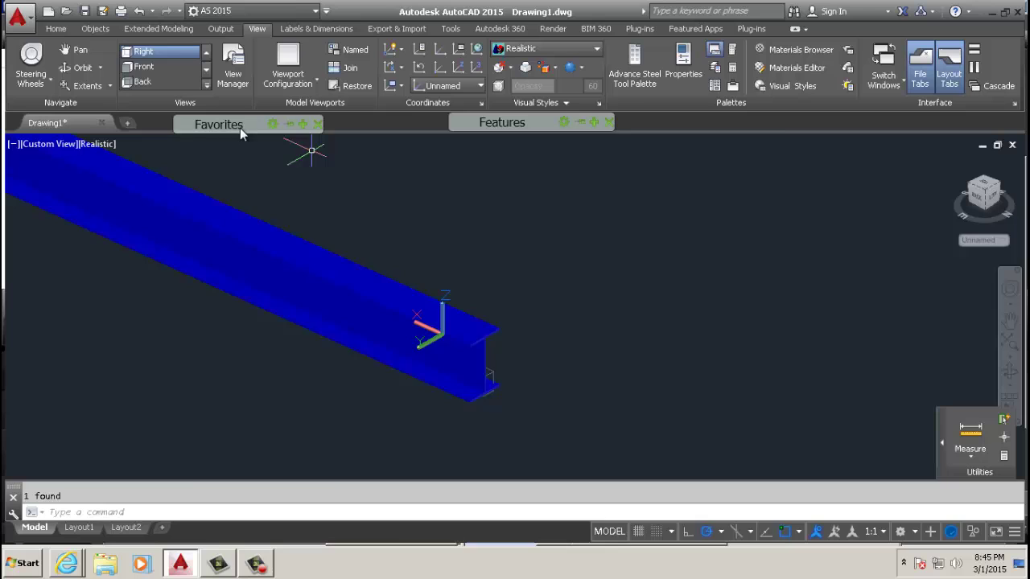
mouse_move(240, 126)
Erase the practice plate beside the steel frame together with its rectangular and circular cutouts.
scroll(575, 274, down, 10)
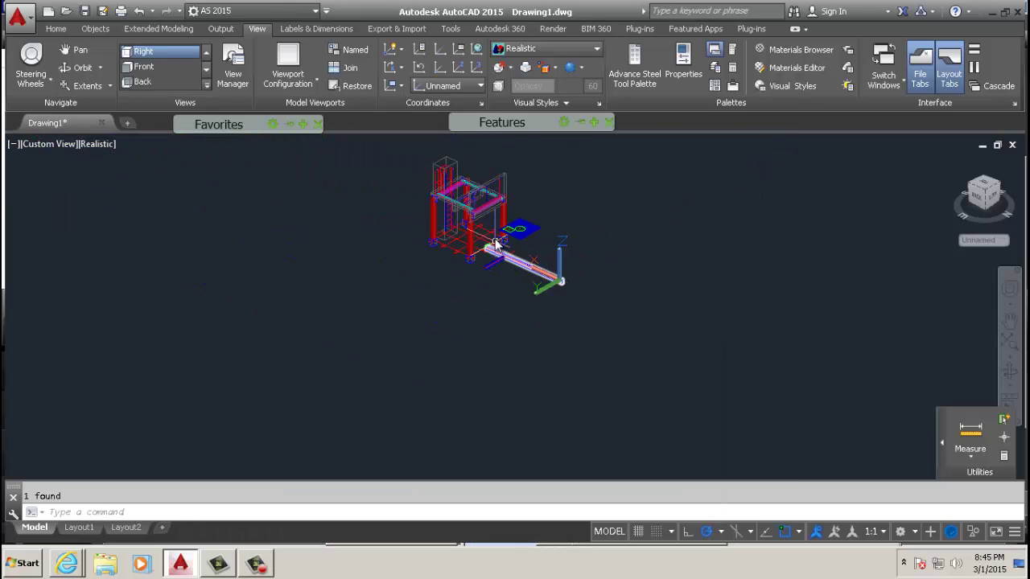
scroll(570, 216, up, 5)
middle_drag(569, 215, 489, 289)
click(606, 217)
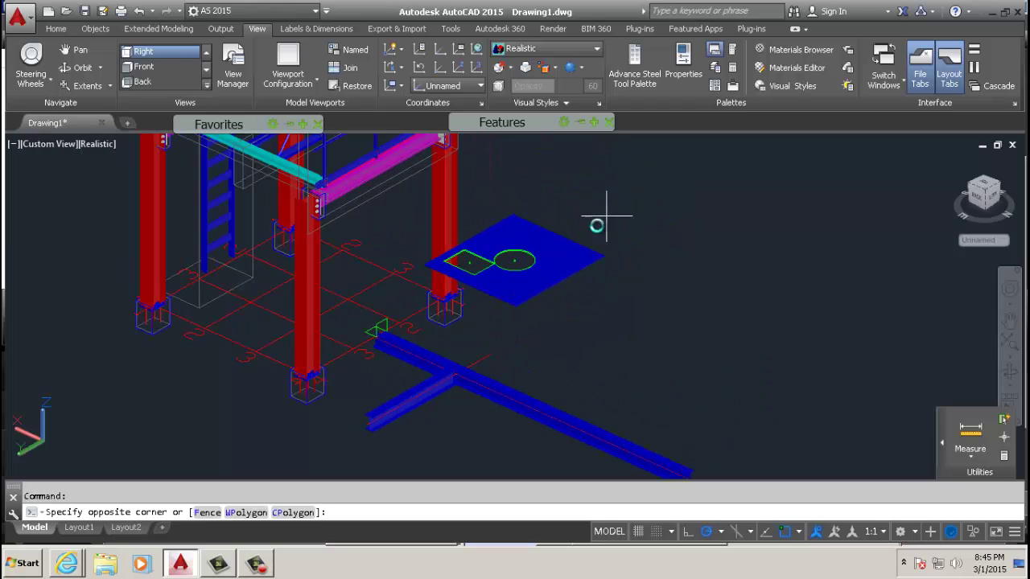
click(485, 335)
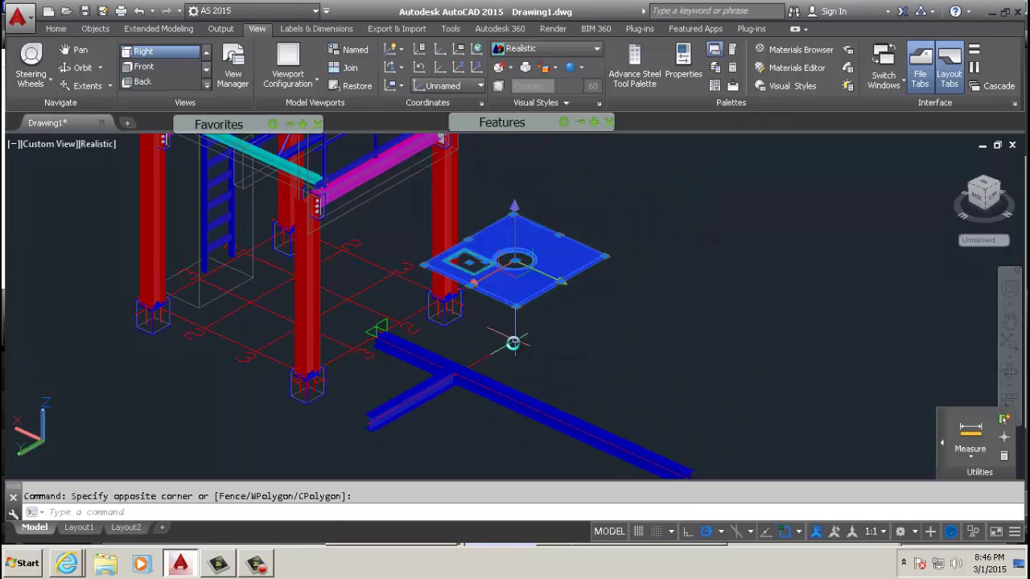
key(Delete)
Erase the two practice beams in front of the steel frame.
scroll(507, 308, down, 6)
scroll(501, 287, up, 5)
click(499, 281)
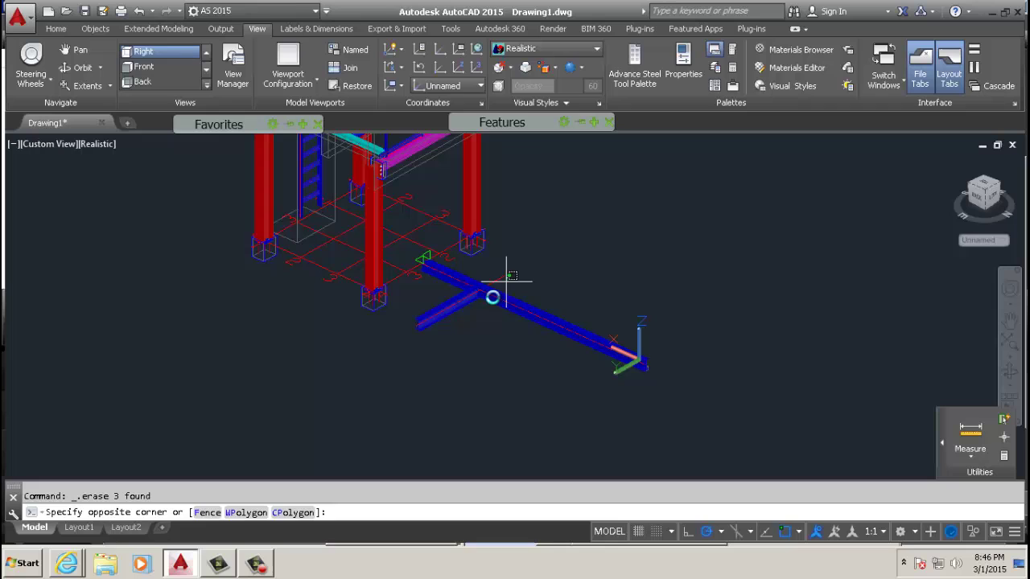
click(429, 266)
key(Delete)
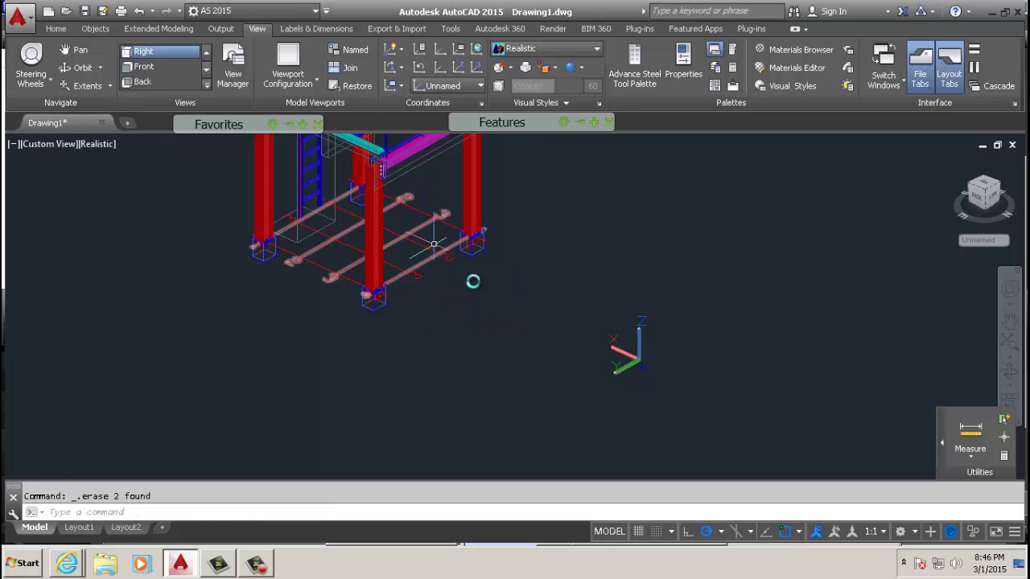
Erase the leftover bolt group near the UCS origin.
click(664, 349)
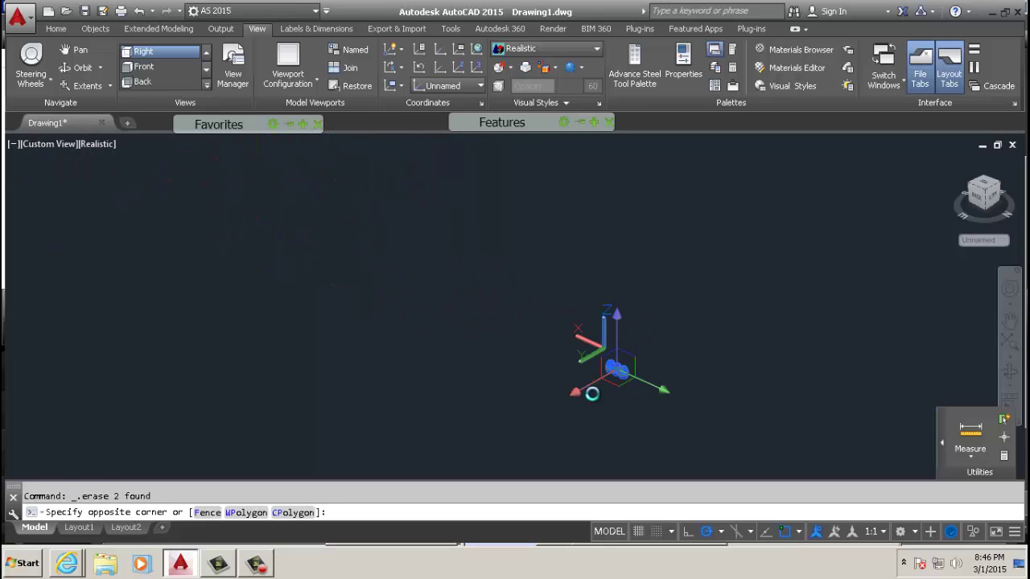
click(592, 391)
key(Delete)
scroll(683, 292, down, 5)
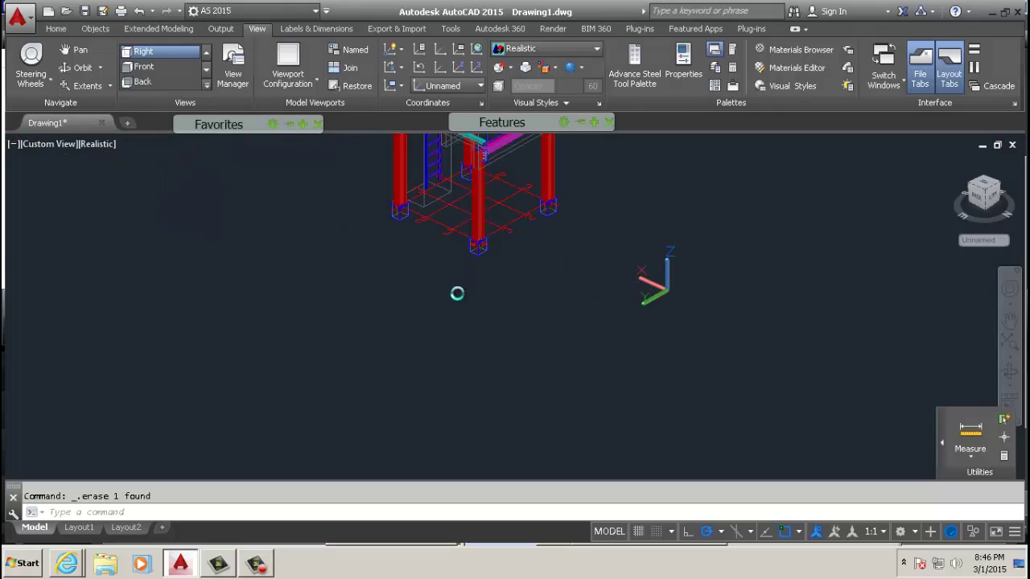
middle_drag(458, 292, 446, 343)
shift+middle_drag(453, 252, 402, 338)
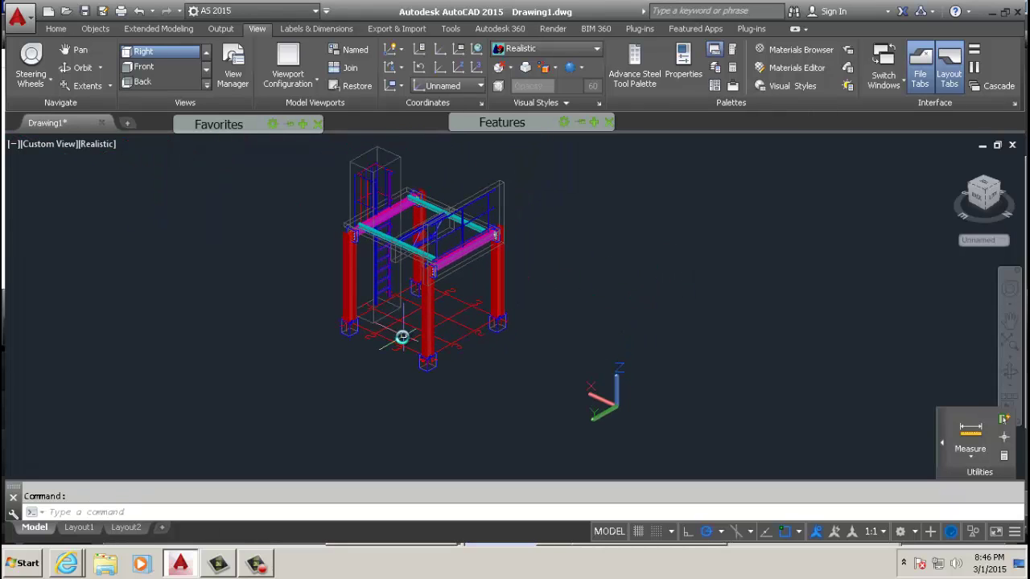